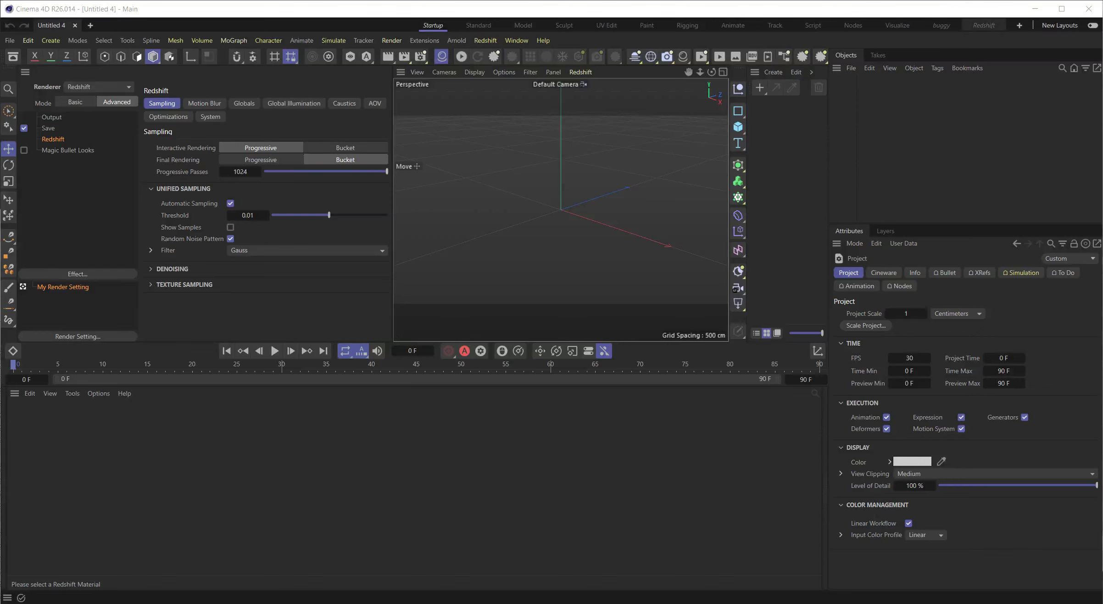
- Switch to the Adobe Substance 3D Assets page and compare the Cataphote Side Reflector Hexagon's orange preview with its red preset
key(alt+Tab)
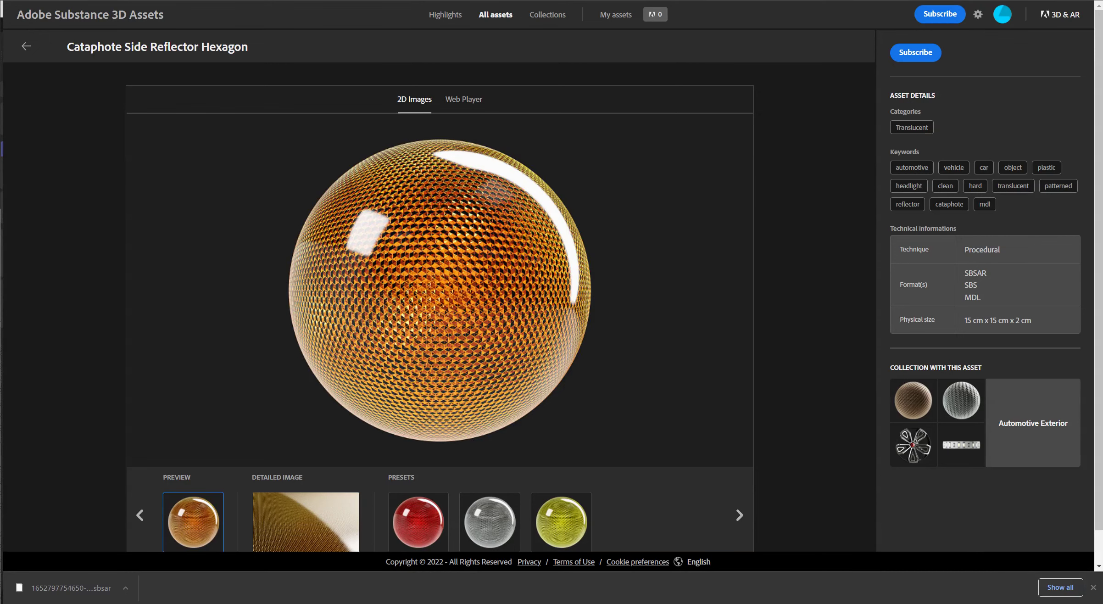
click(1094, 588)
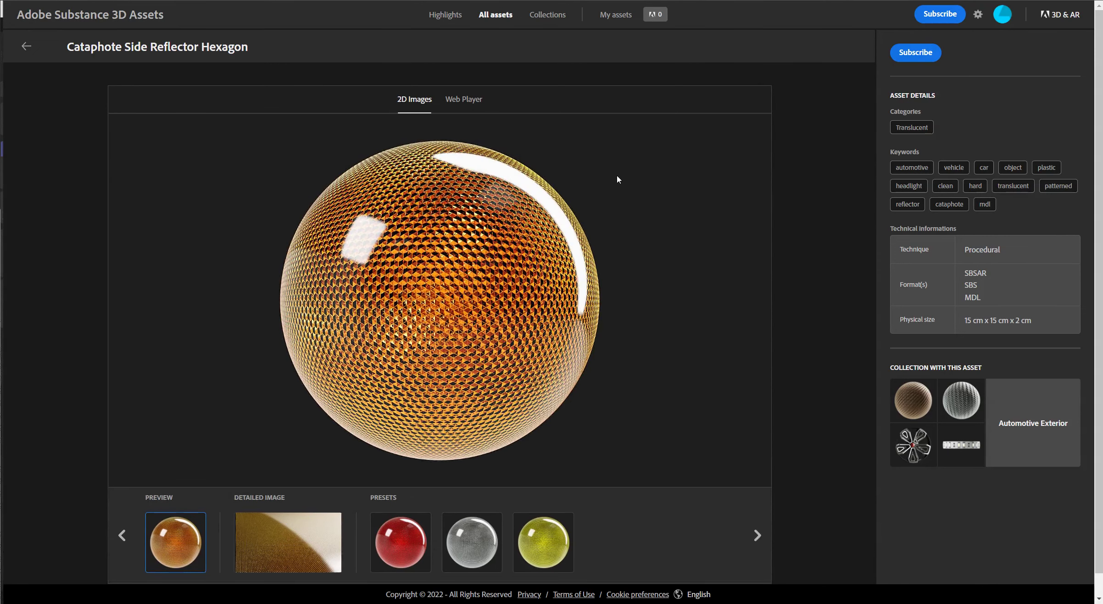
click(401, 541)
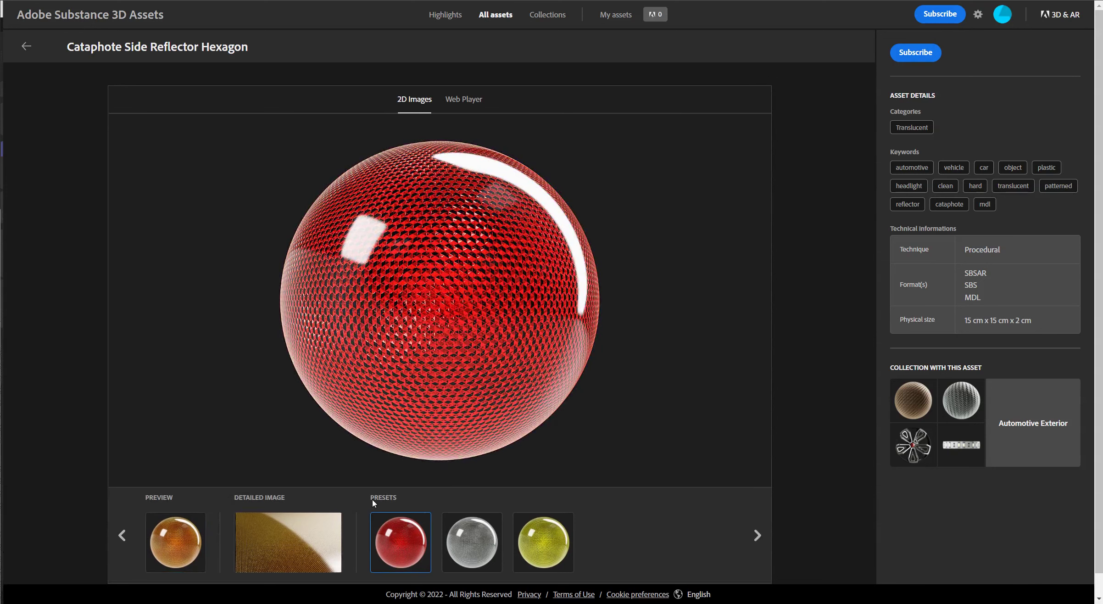
click(176, 542)
click(401, 542)
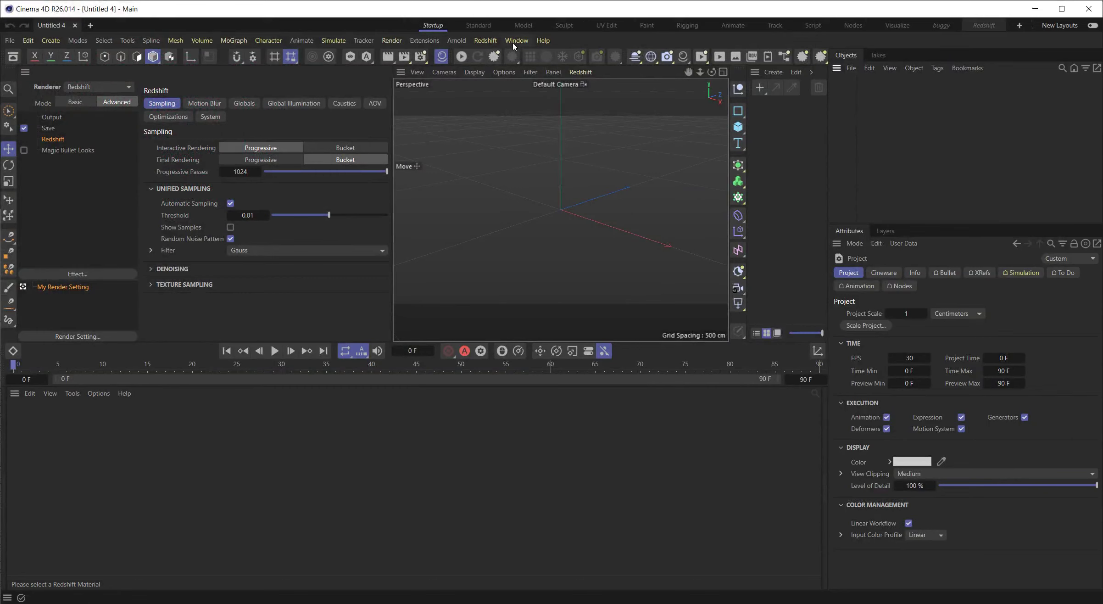
- Back in Cinema 4D, open the Substance Asset Manager and load cataphote_side_reflector_hexagon.sbsar into it
click(515, 40)
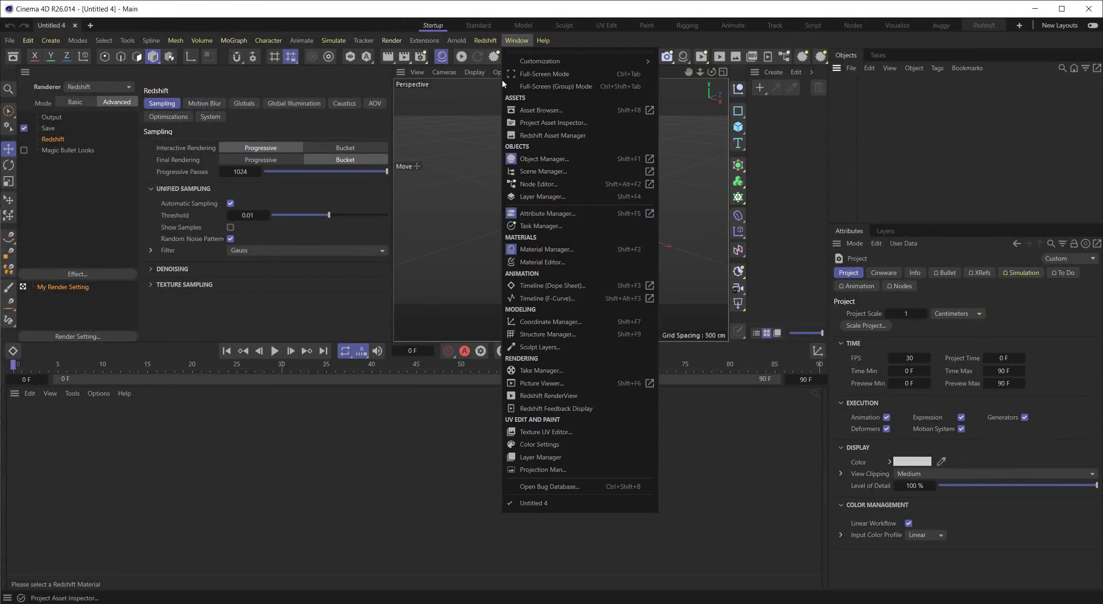
mouse_move(429, 42)
mouse_move(541, 221)
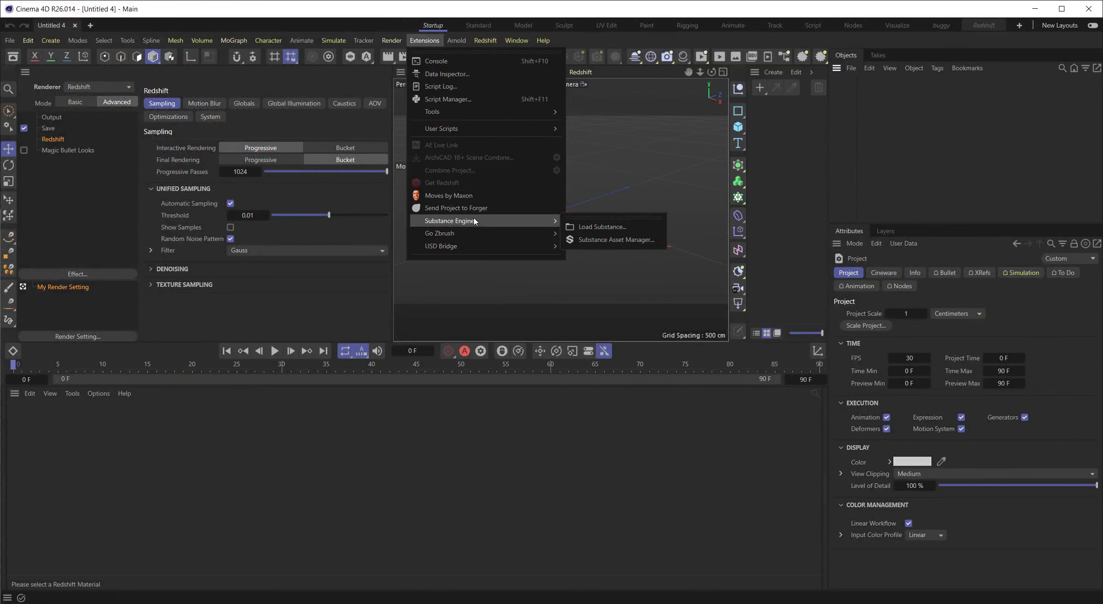
click(604, 235)
drag(701, 233, 526, 281)
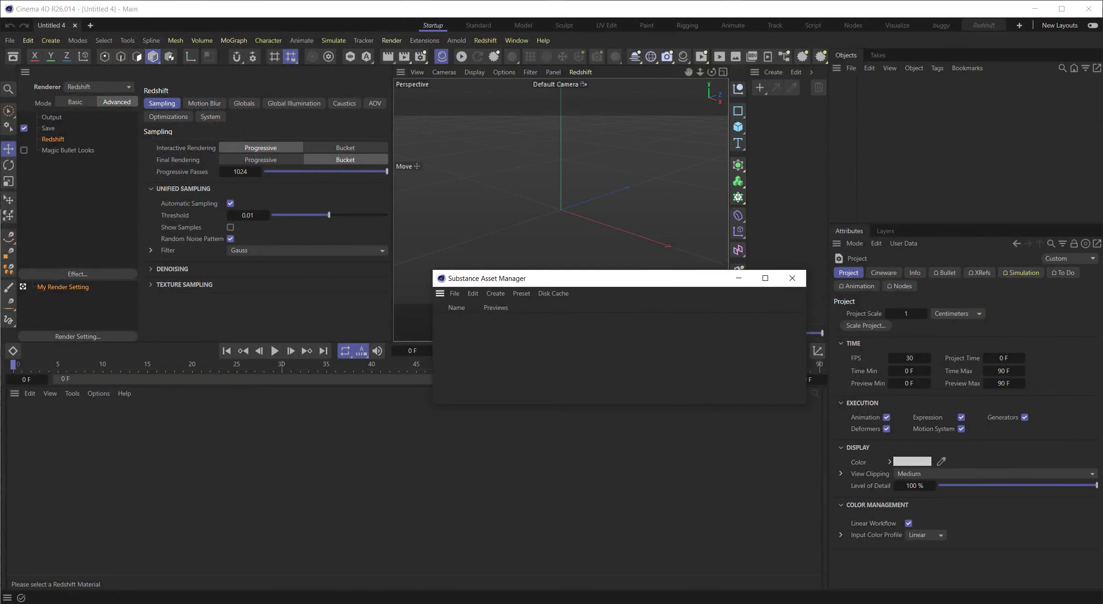
drag(179, 350, 584, 346)
click(627, 278)
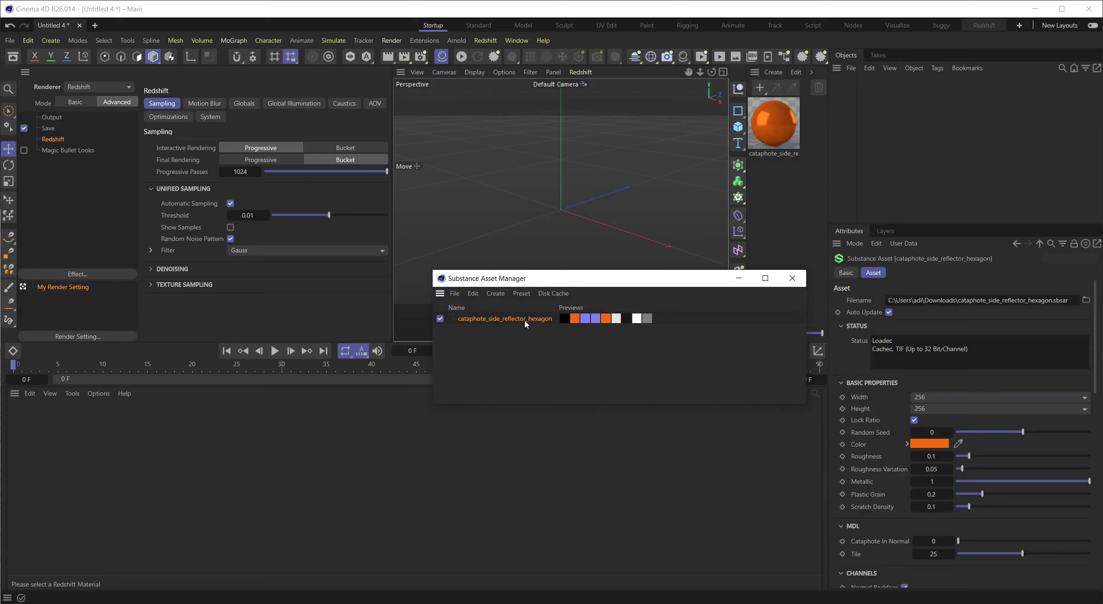
- Open the material generated from the Substance and examine its color channel's shader and its reflectance layers
click(775, 134)
double_click(776, 131)
drag(875, 122, 728, 144)
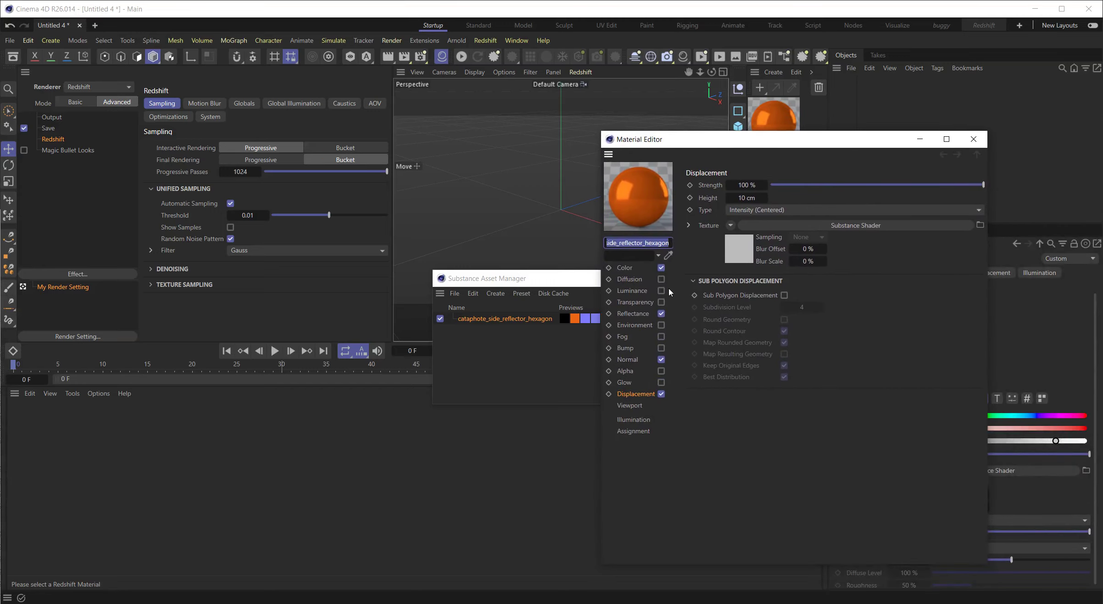
click(630, 269)
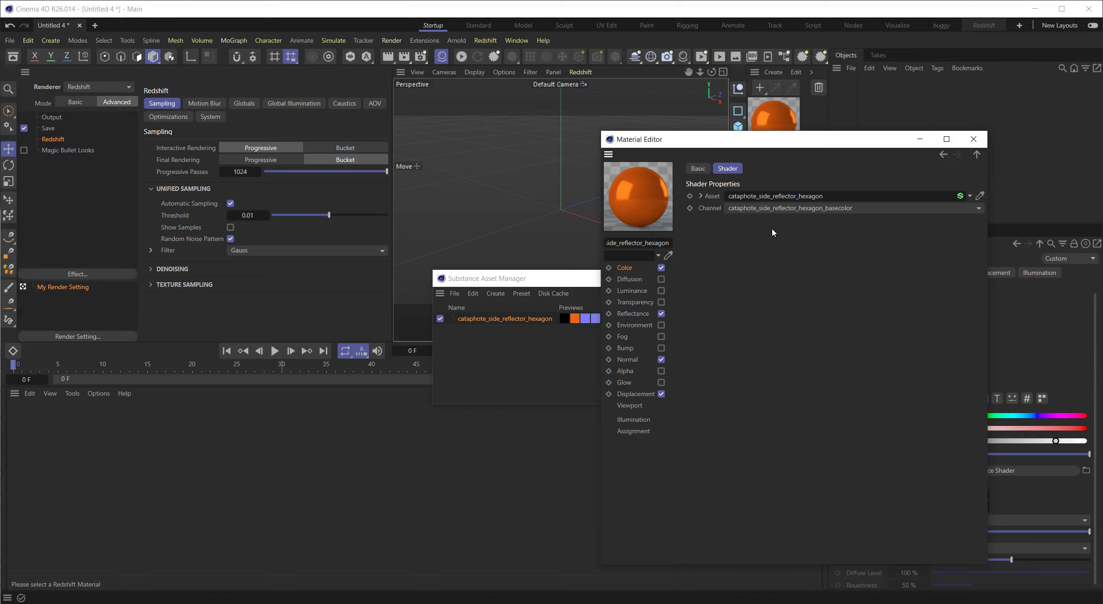
click(624, 268)
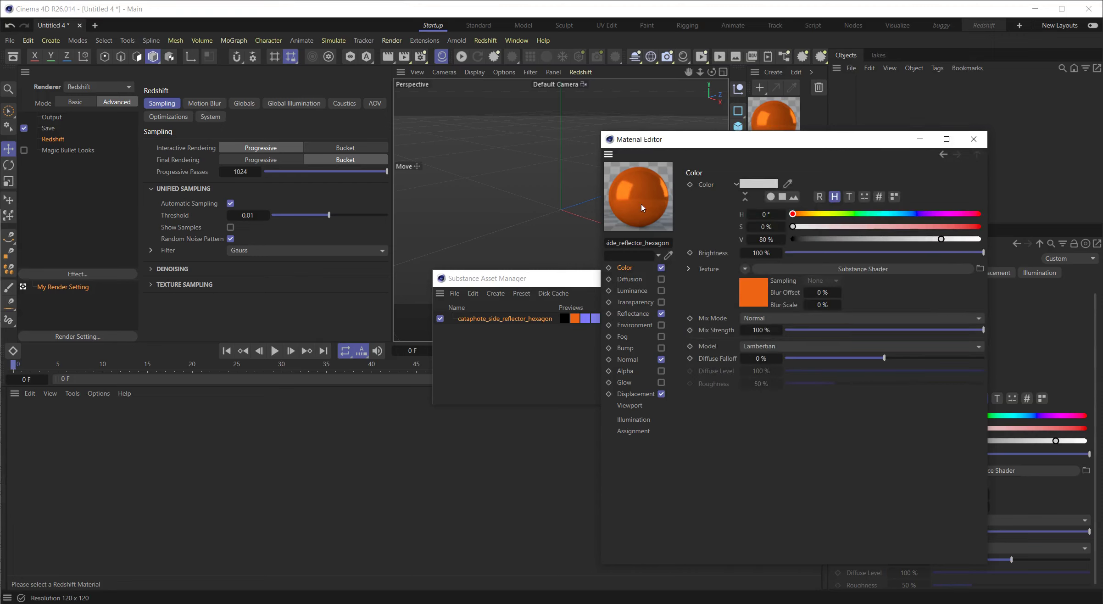
click(636, 314)
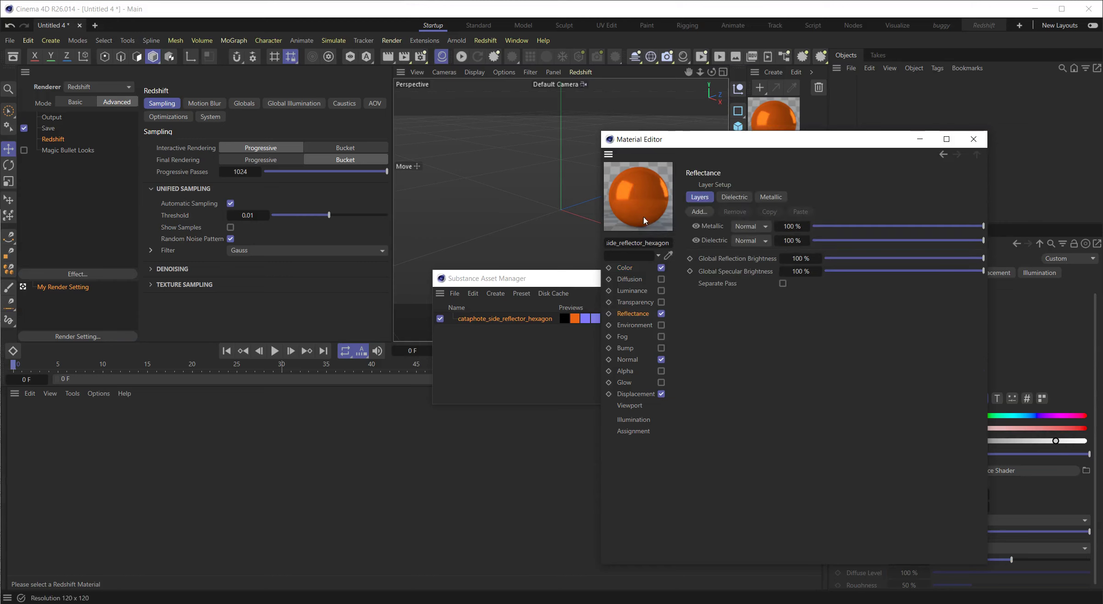
- Examine the Substance shaders in the material's normal and displacement channels, comparing with the orange preview on the asset page
click(627, 360)
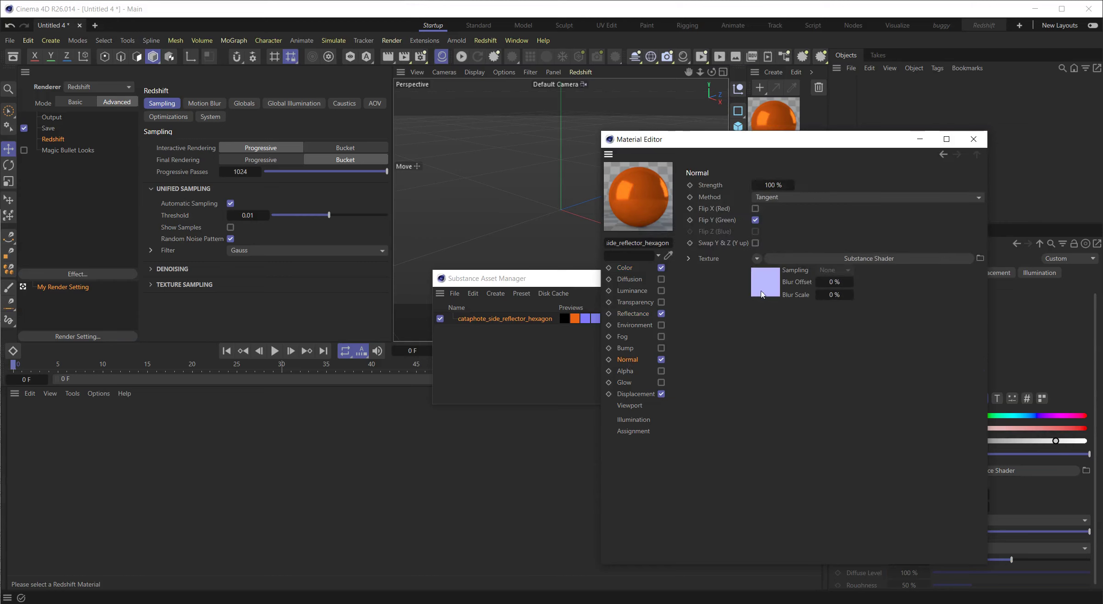
click(761, 286)
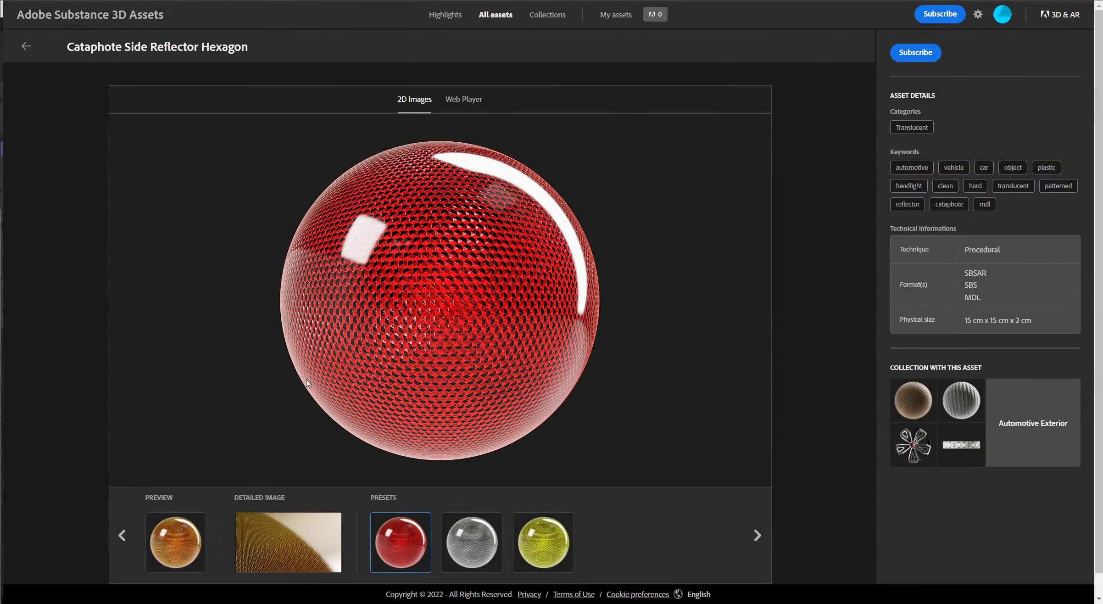
click(176, 541)
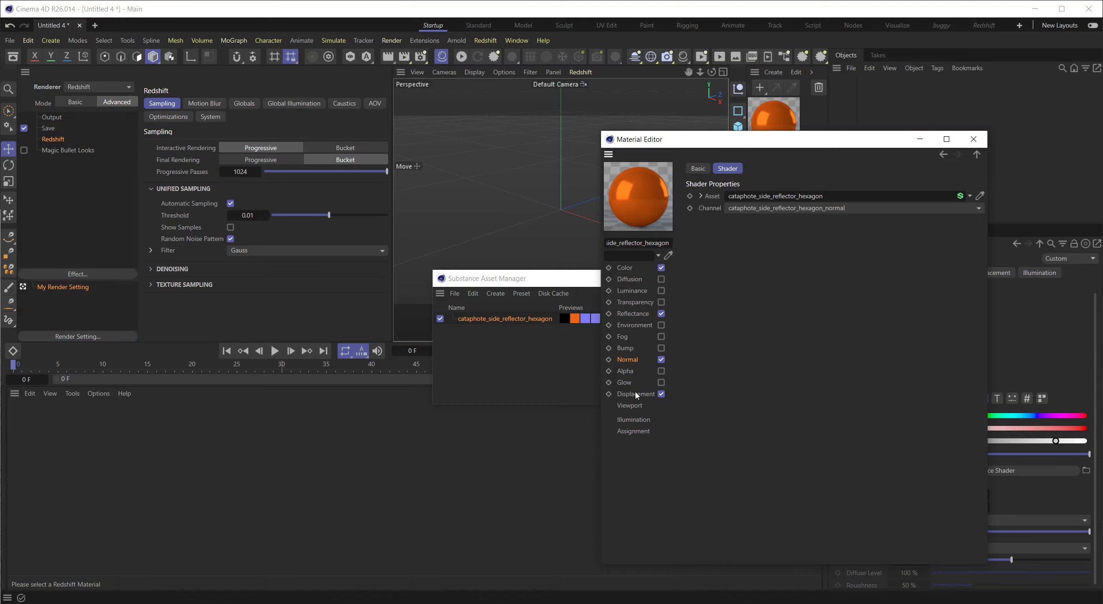
click(652, 393)
click(745, 247)
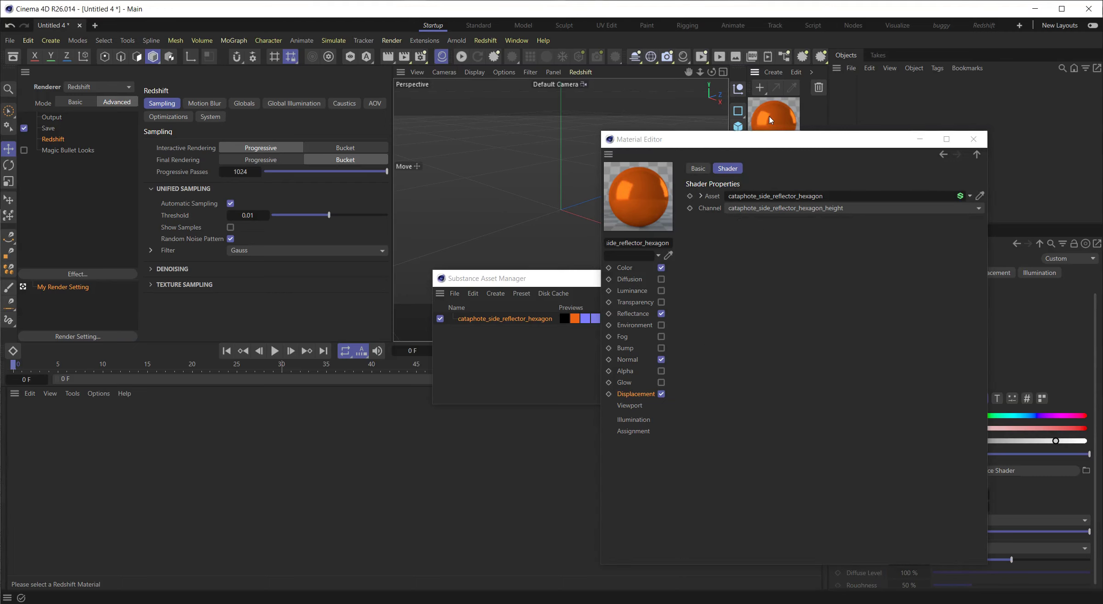
- Close the Material Editor and delete the automatically generated cataphote material
drag(766, 147, 1053, 148)
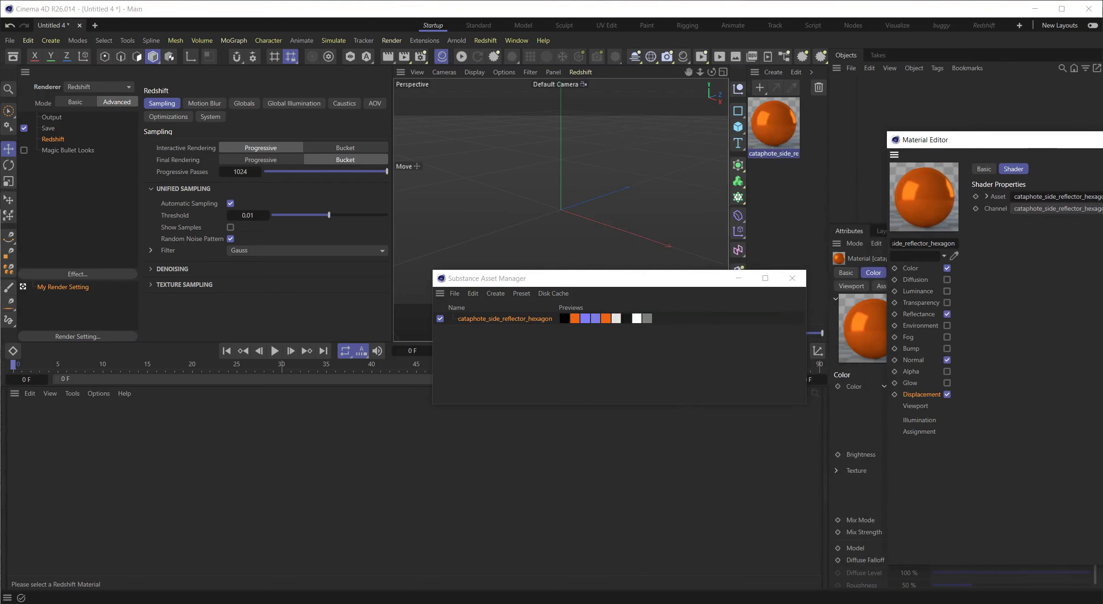
click(1102, 140)
key(Delete)
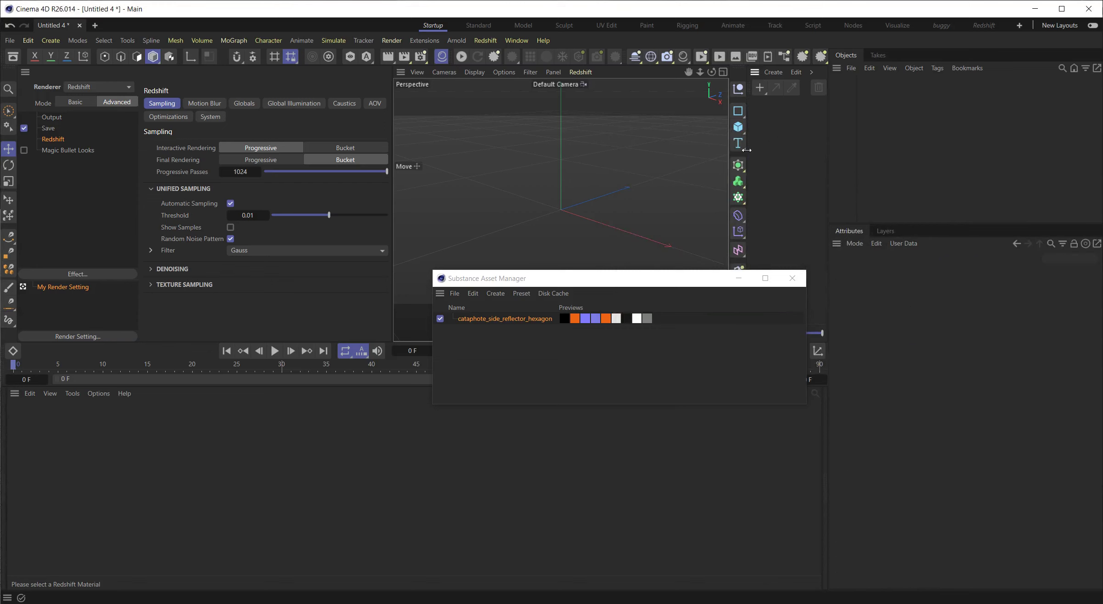
- Create a new Redshift material and set its base properties preset to Tinted Glass
drag(669, 278, 567, 120)
click(760, 87)
mouse_move(795, 137)
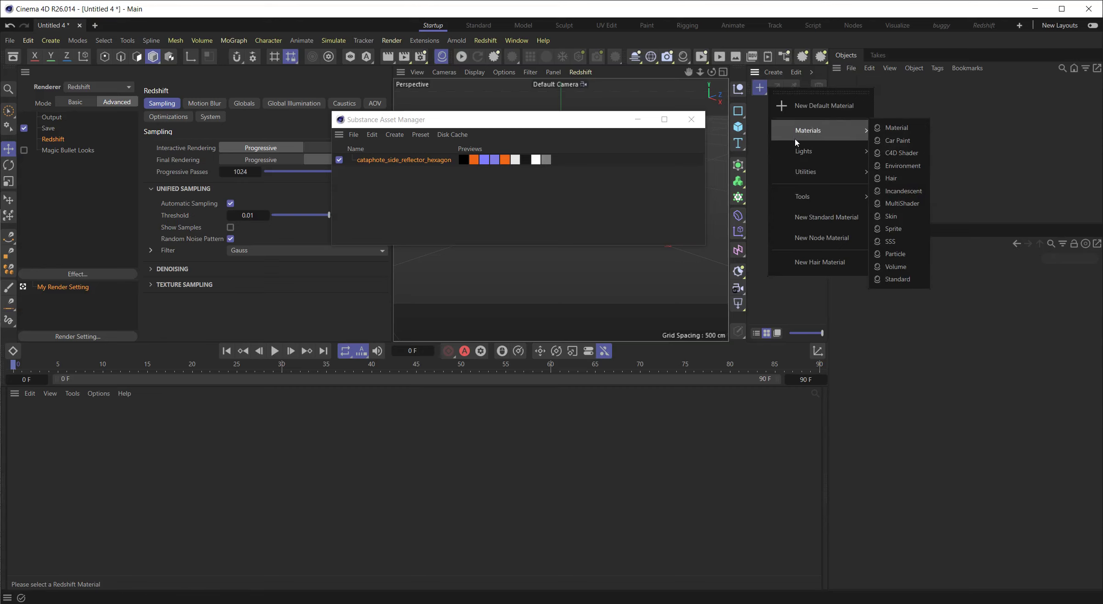
click(775, 72)
click(775, 72)
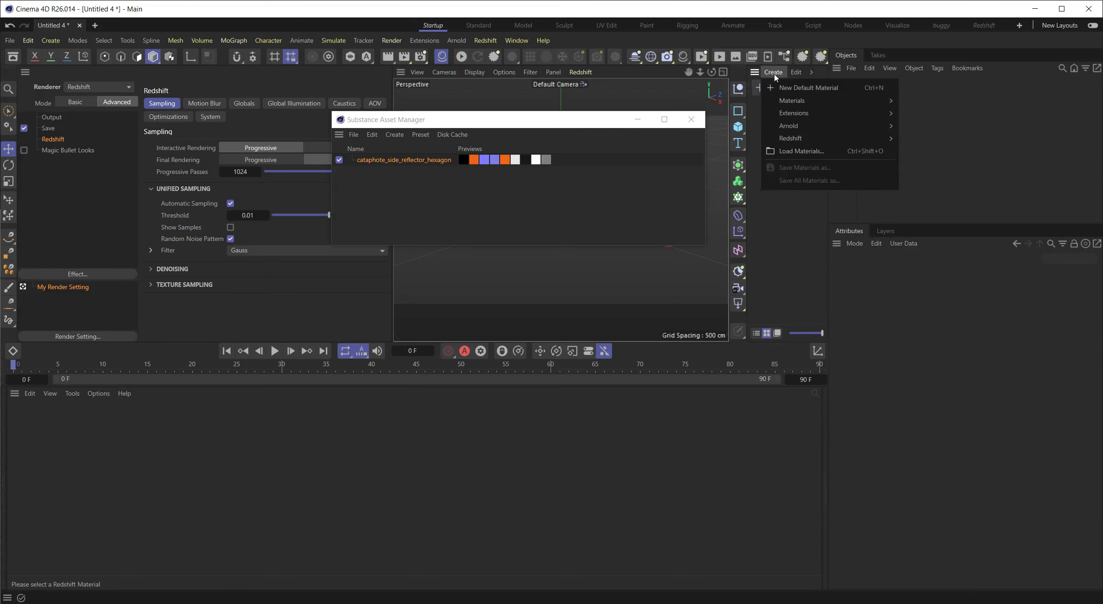
mouse_move(923, 144)
click(963, 146)
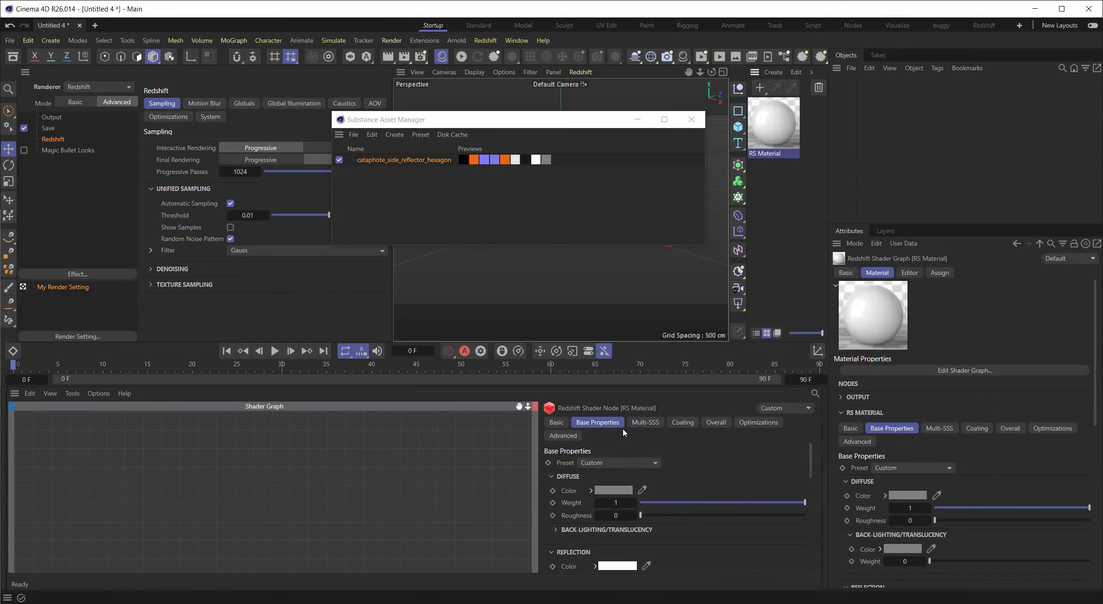
click(618, 461)
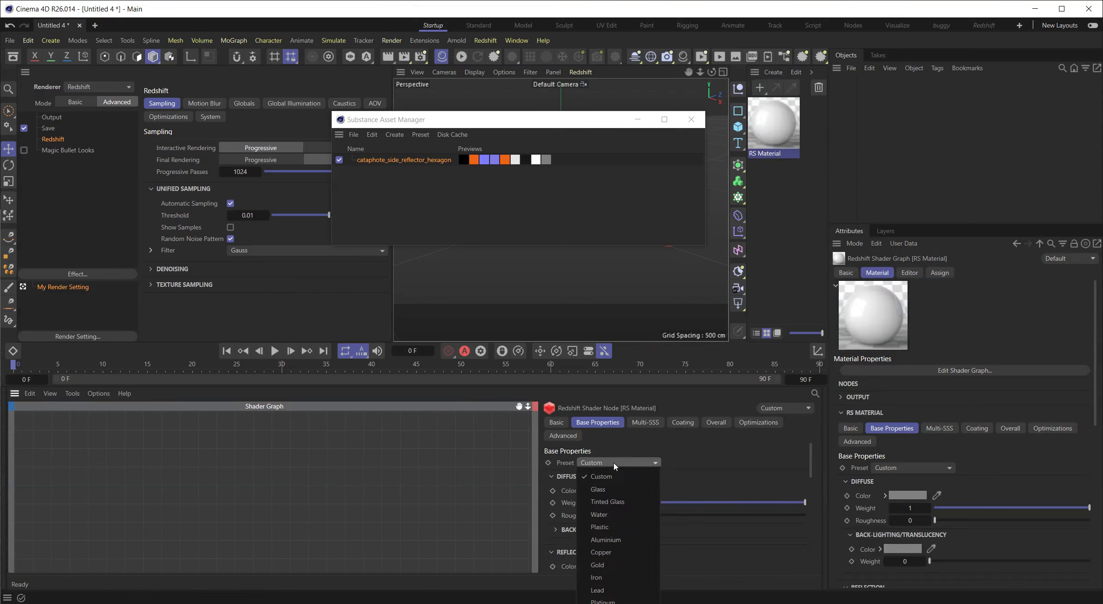
click(612, 503)
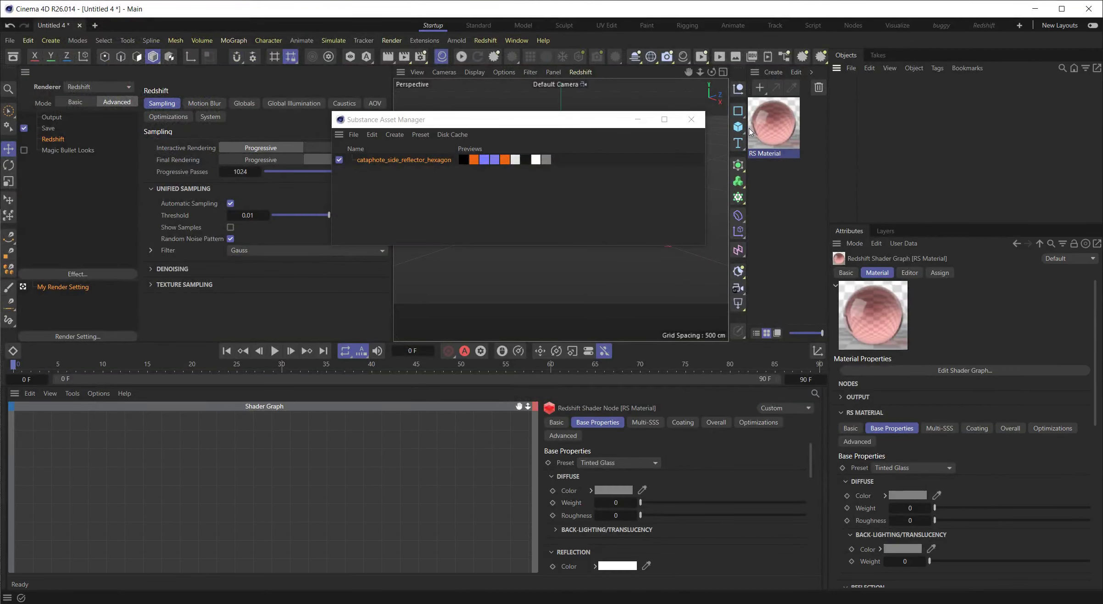
- Add a cube measuring 15 cm in X, 15 cm in Y and 2 cm in Z
click(738, 126)
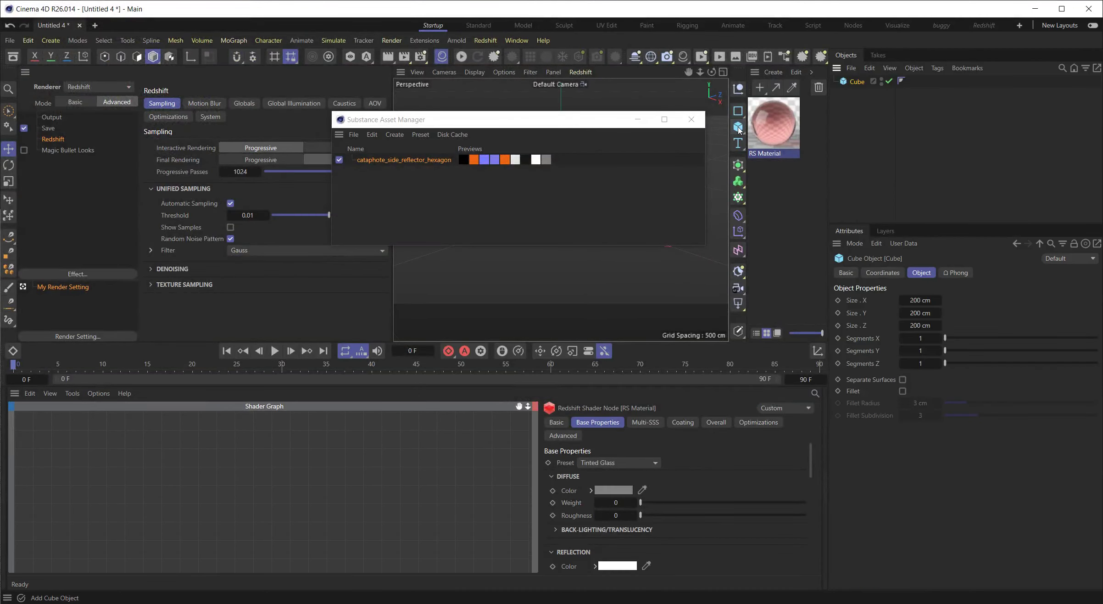
click(928, 300)
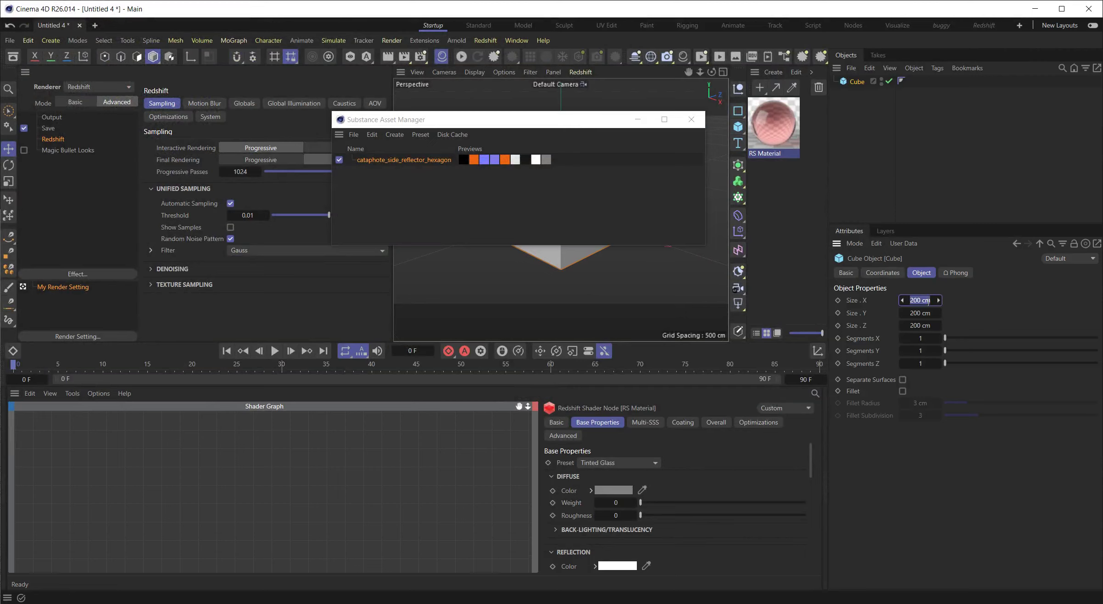
text(15)
click(928, 313)
text(15)
click(928, 325)
text(2)
key(Return)
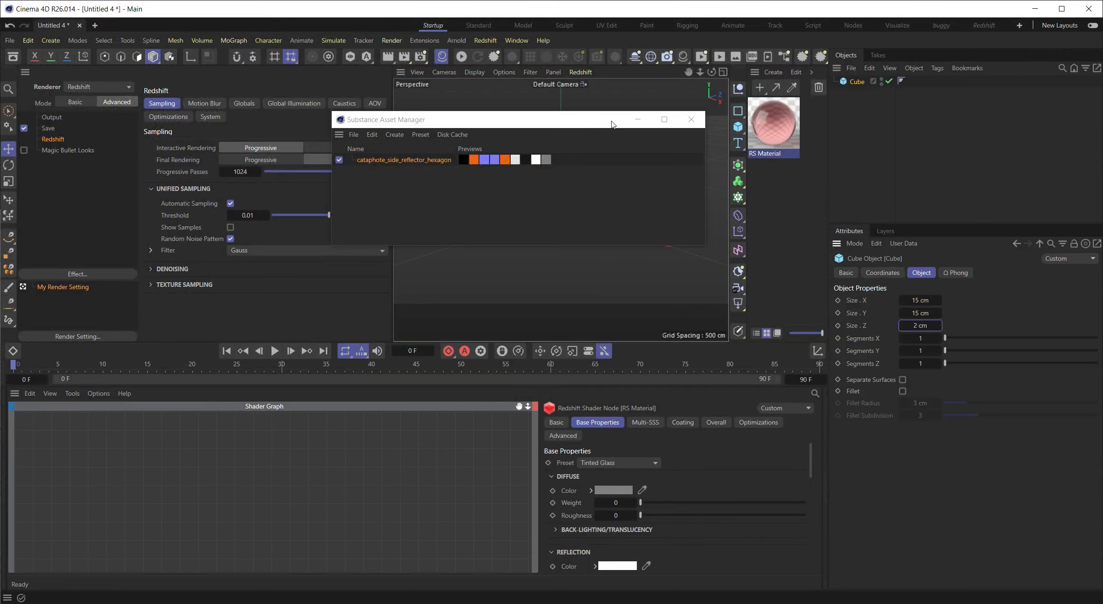
- Show the Redshift material's shader graph and rearrange its RS Material and Output nodes
drag(614, 124, 401, 188)
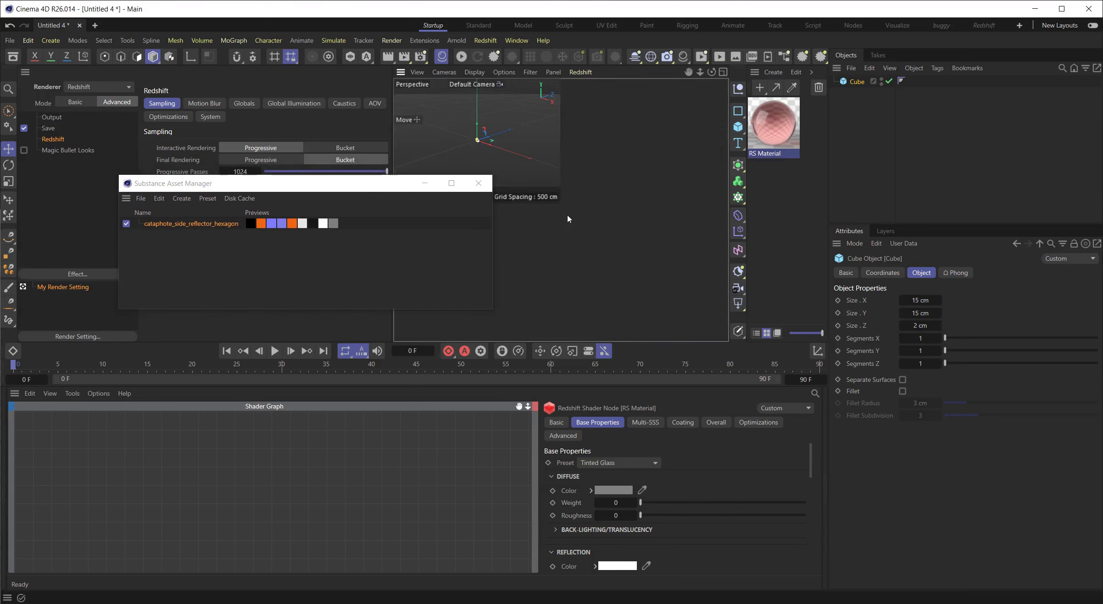
key(h)
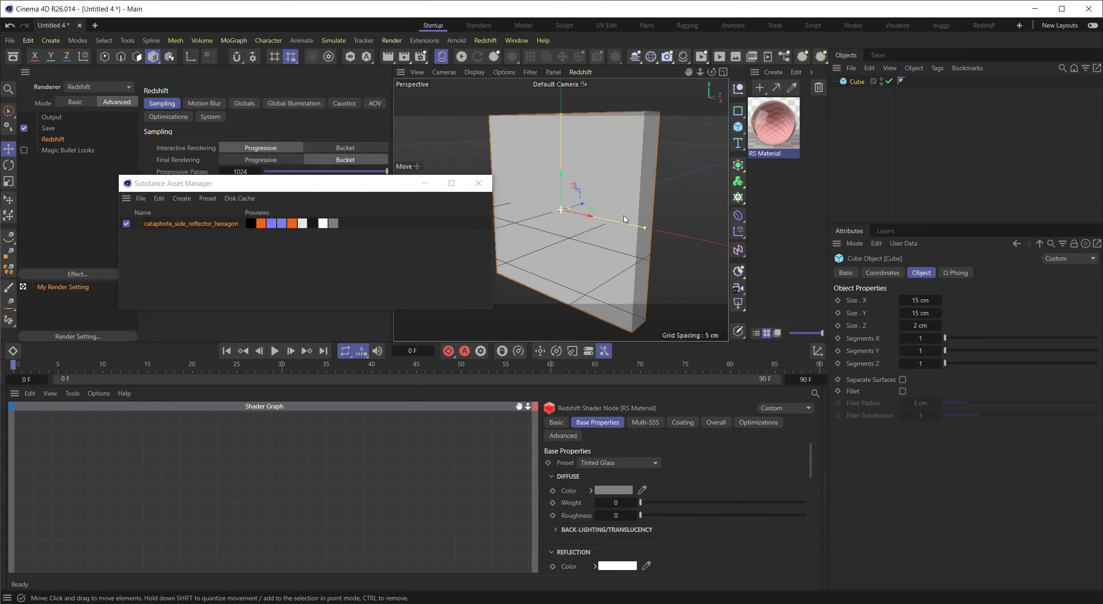
alt+drag(624, 215, 606, 177)
scroll(609, 196, down, 2)
scroll(608, 186, up, 1)
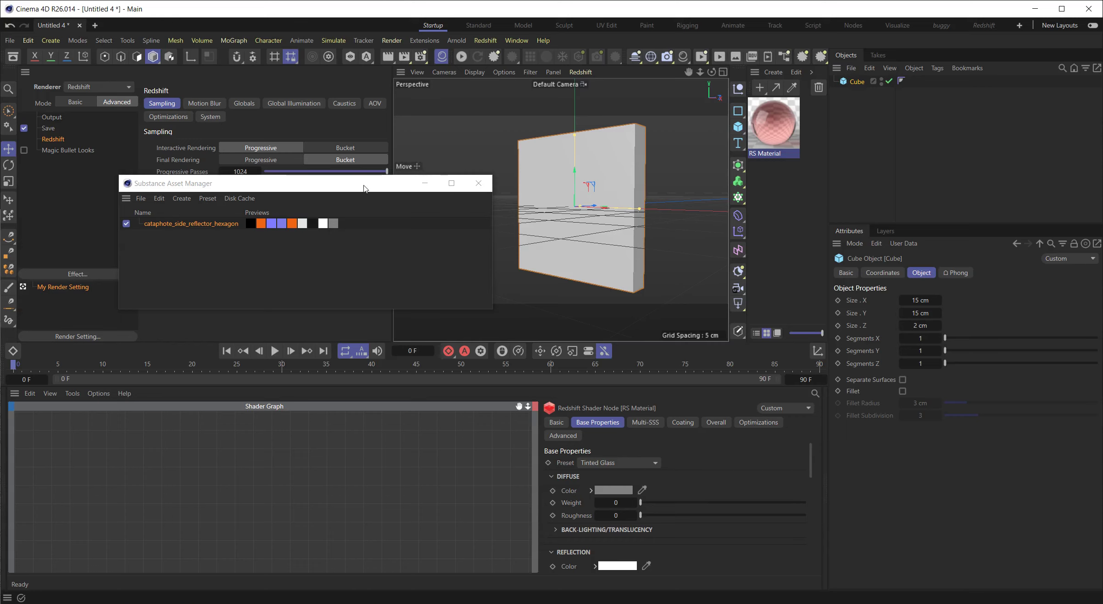
drag(365, 188, 266, 252)
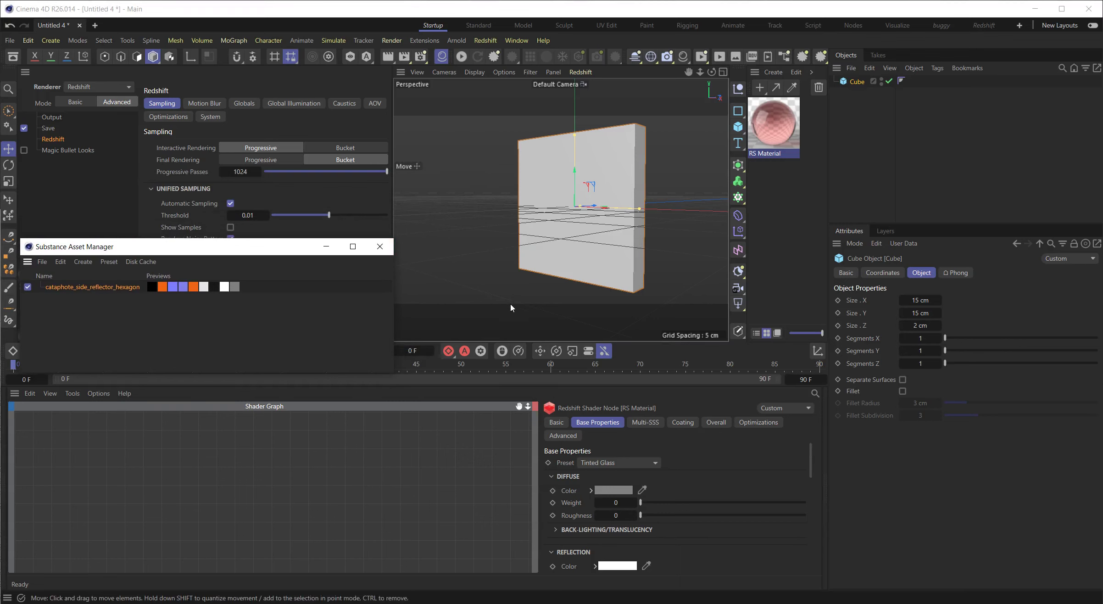
click(773, 132)
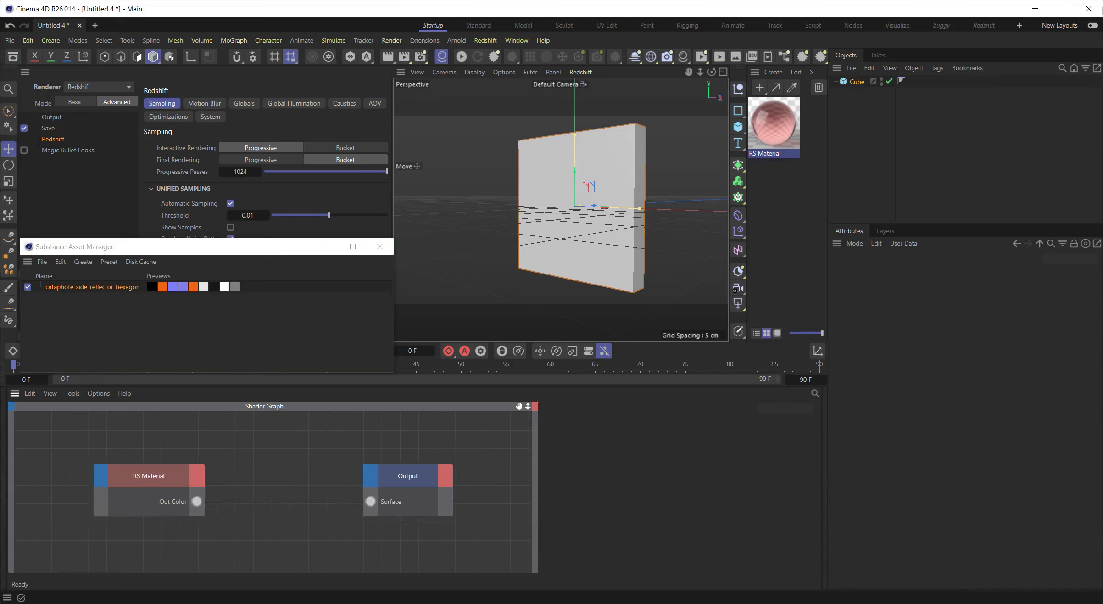
alt+middle_drag(257, 464, 312, 438)
alt+right_drag(257, 464, 236, 464)
alt+middle_drag(243, 463, 246, 452)
drag(234, 451, 277, 452)
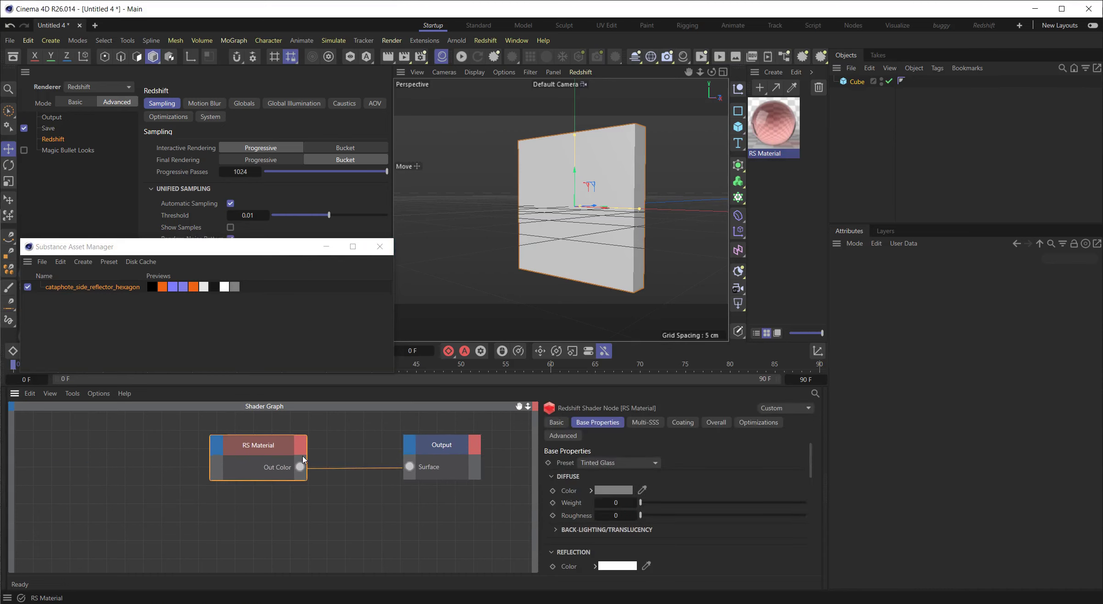
- Add a Redshift dome light and load Circus_Backstage_Env.hdr from the HDRI ENVIRONMENT folder as its texture
click(650, 60)
click(688, 111)
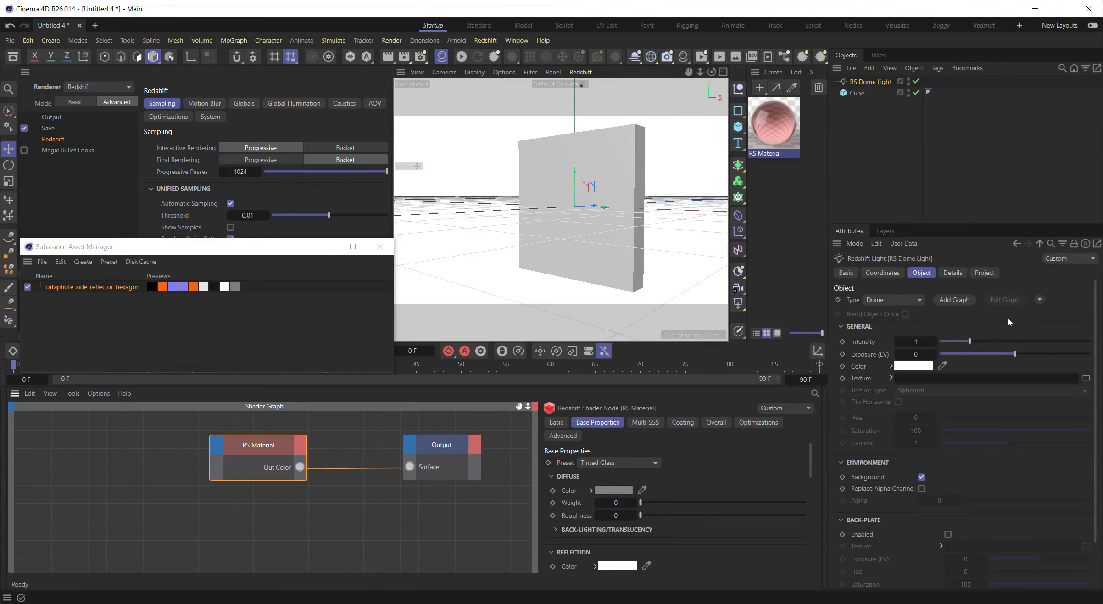
click(1087, 378)
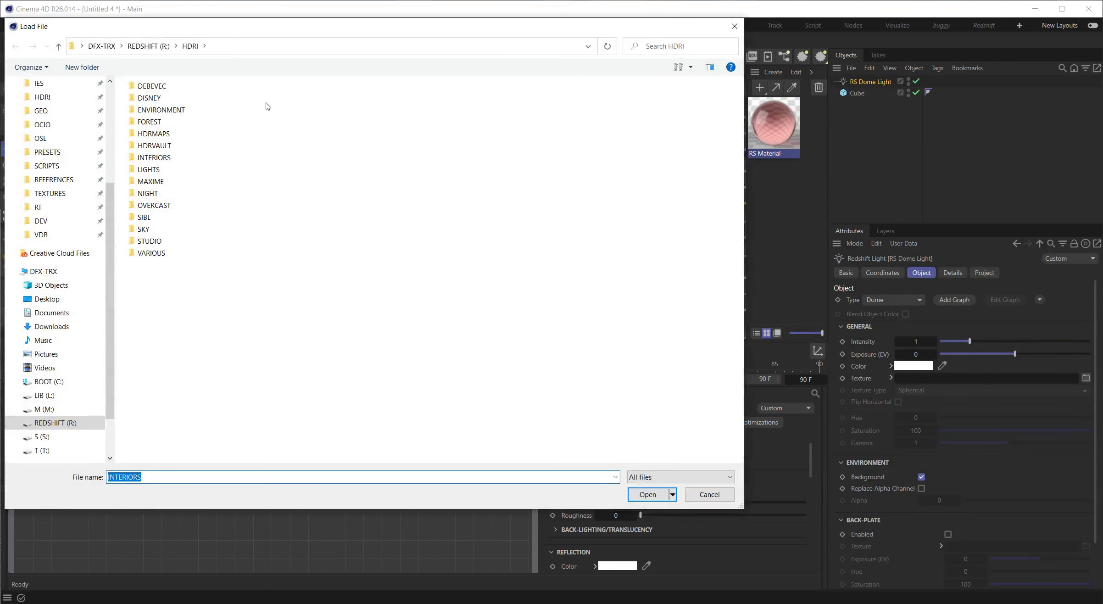
double_click(186, 109)
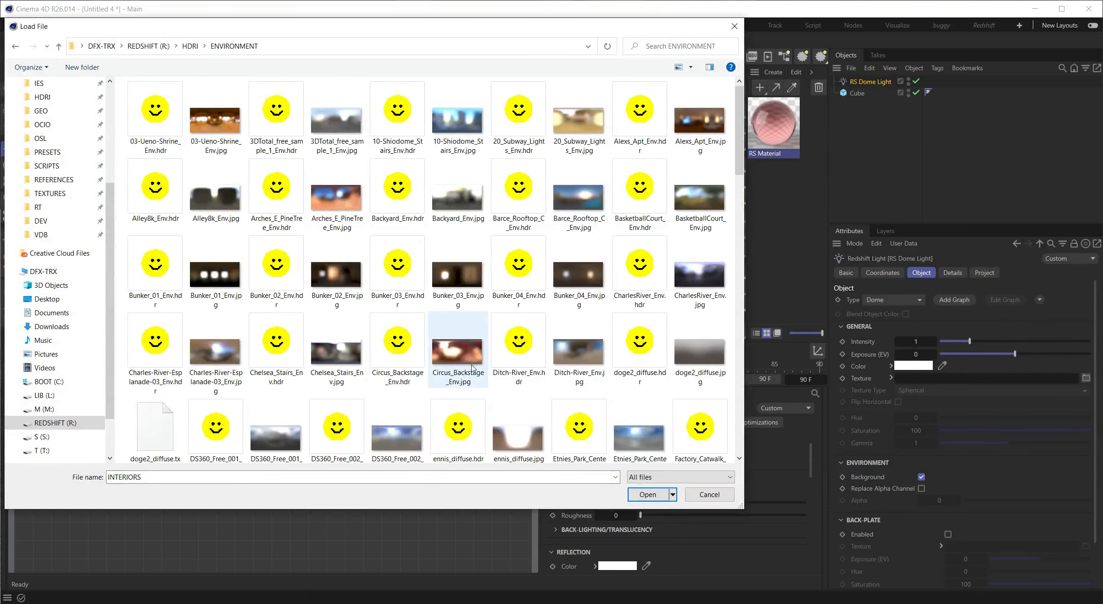
double_click(397, 342)
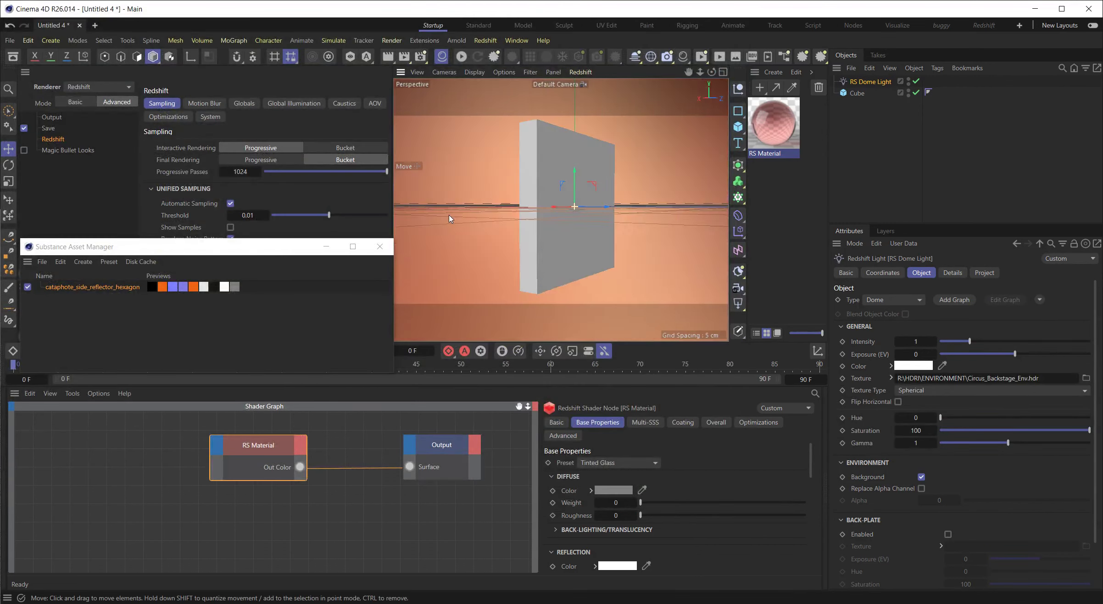
alt+drag(448, 219, 679, 220)
click(1088, 379)
click(1086, 377)
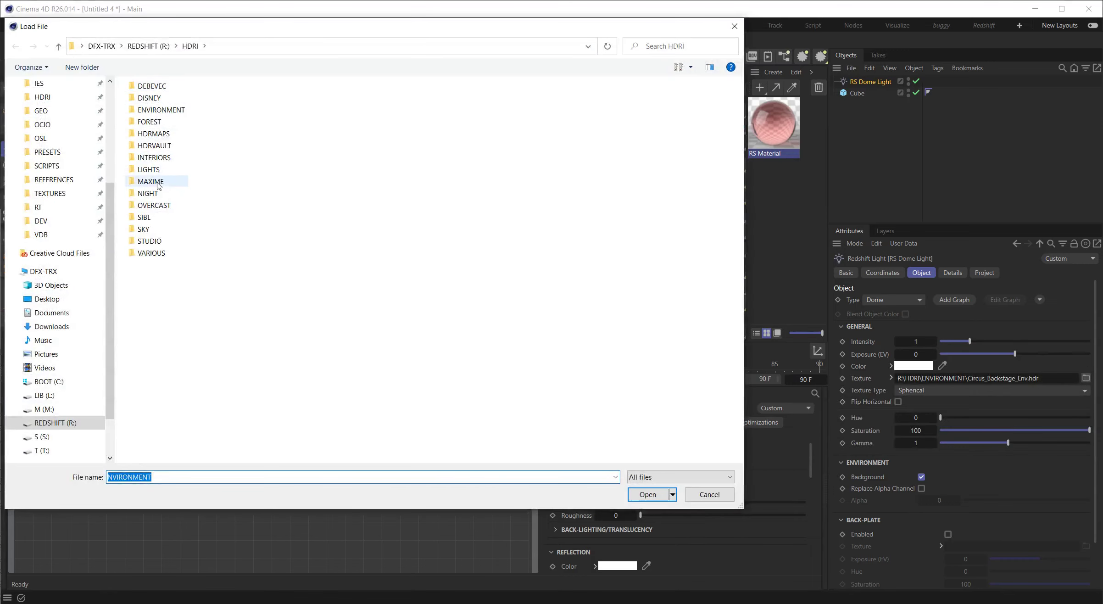
double_click(155, 157)
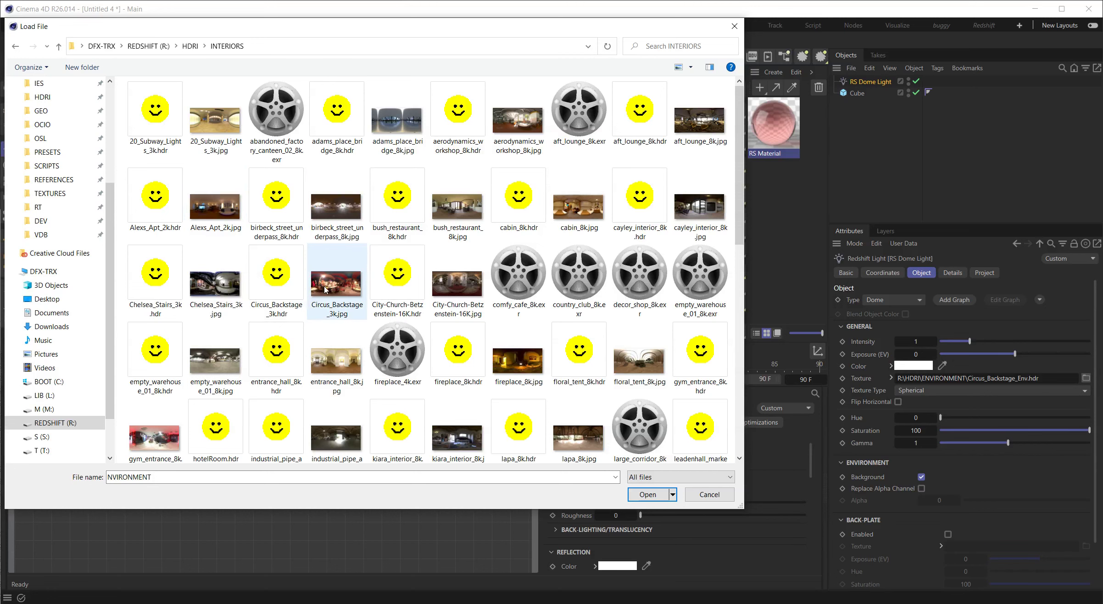
click(710, 494)
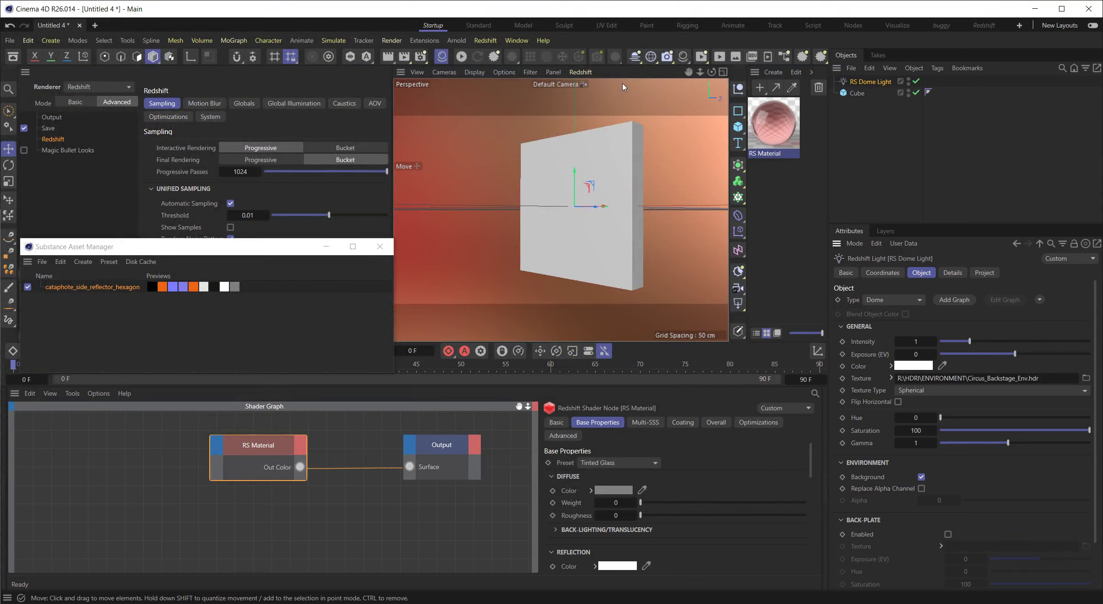
- Start the Redshift interactive preview render in the viewport and assign the RS Material to the cube
click(459, 61)
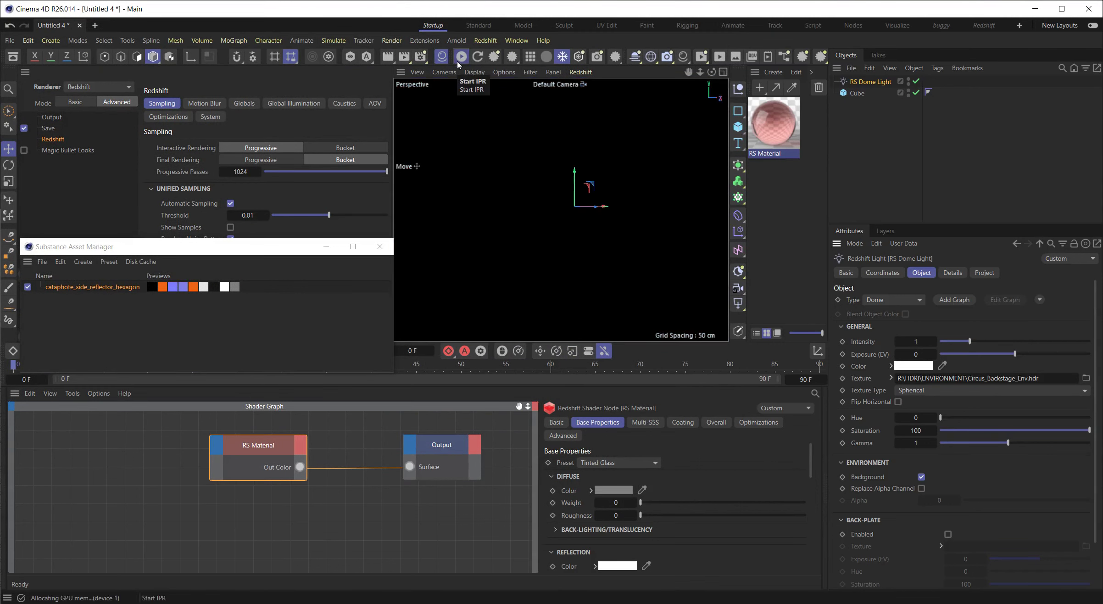
alt+drag(597, 245, 628, 216)
drag(775, 124, 846, 95)
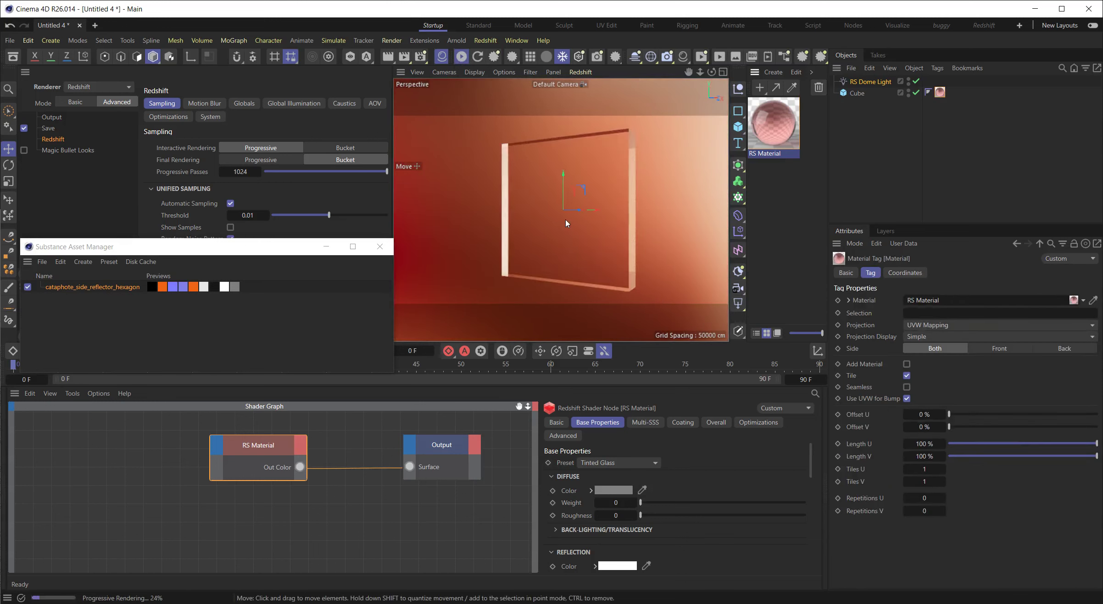
alt+drag(642, 185, 556, 202)
- Move the Substance Asset Manager aside, widen the shader graph area and make room before the RS Material node
click(263, 245)
drag(264, 248, 295, 244)
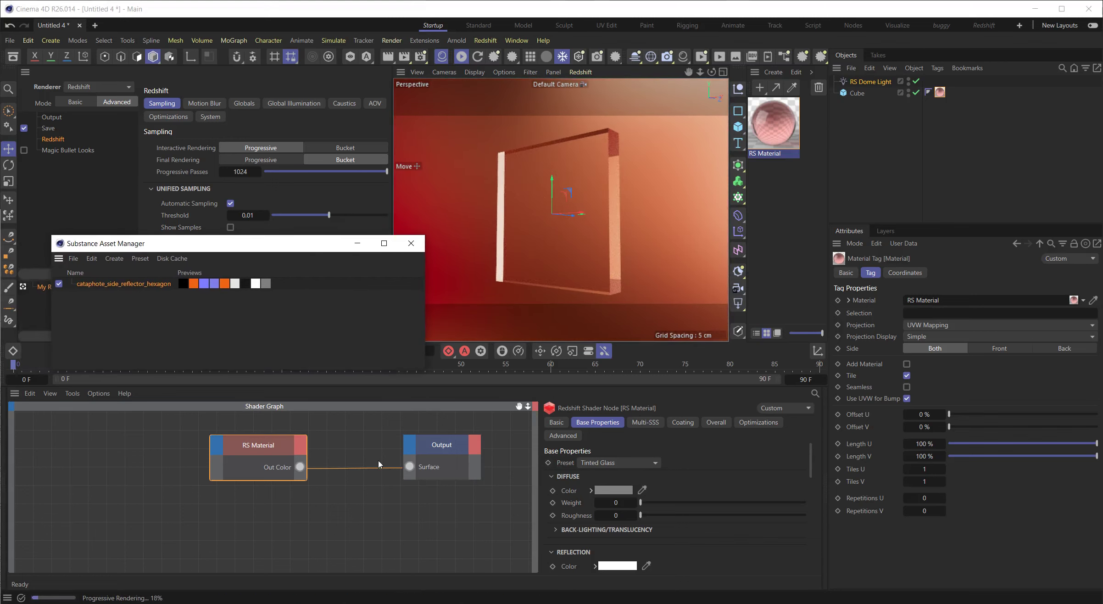
middle_drag(230, 449, 337, 448)
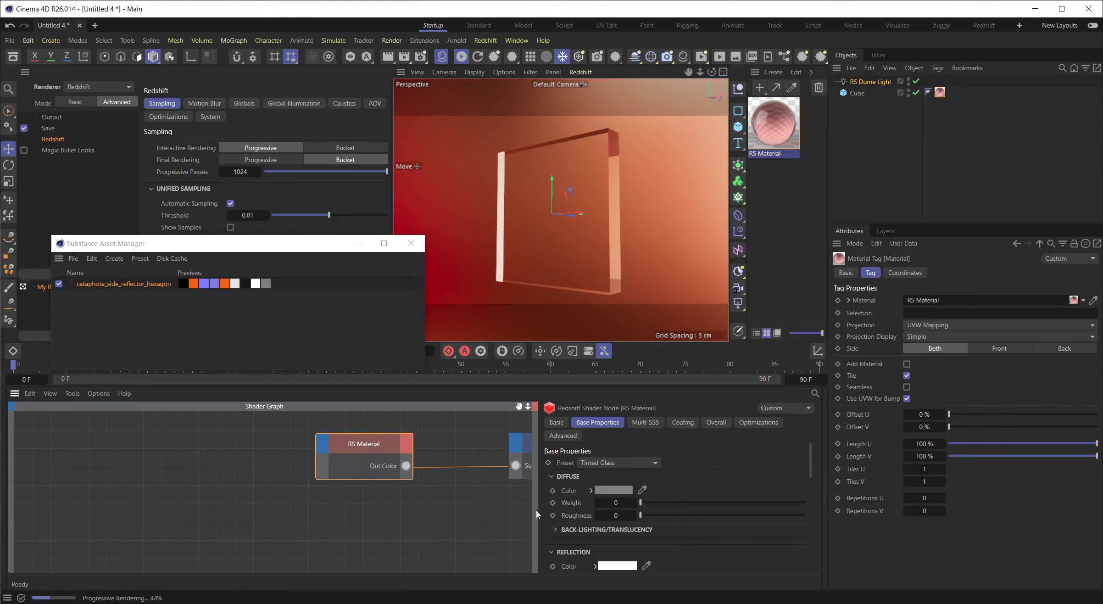
drag(537, 512, 589, 507)
middle_drag(477, 507, 415, 504)
scroll(480, 507, down, 1)
middle_drag(329, 506, 347, 506)
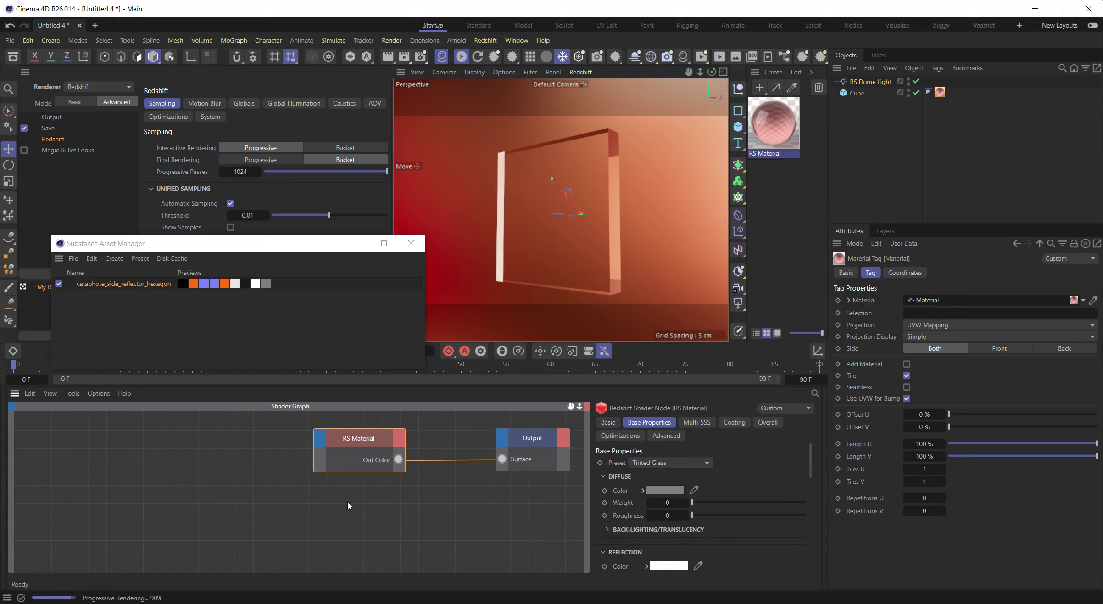
- Add a C4D Shader node to the shader graph and place it level with the RS Material node on its input side
click(230, 519)
double_click(230, 518)
text(c4d)
key(Down)
key(Return)
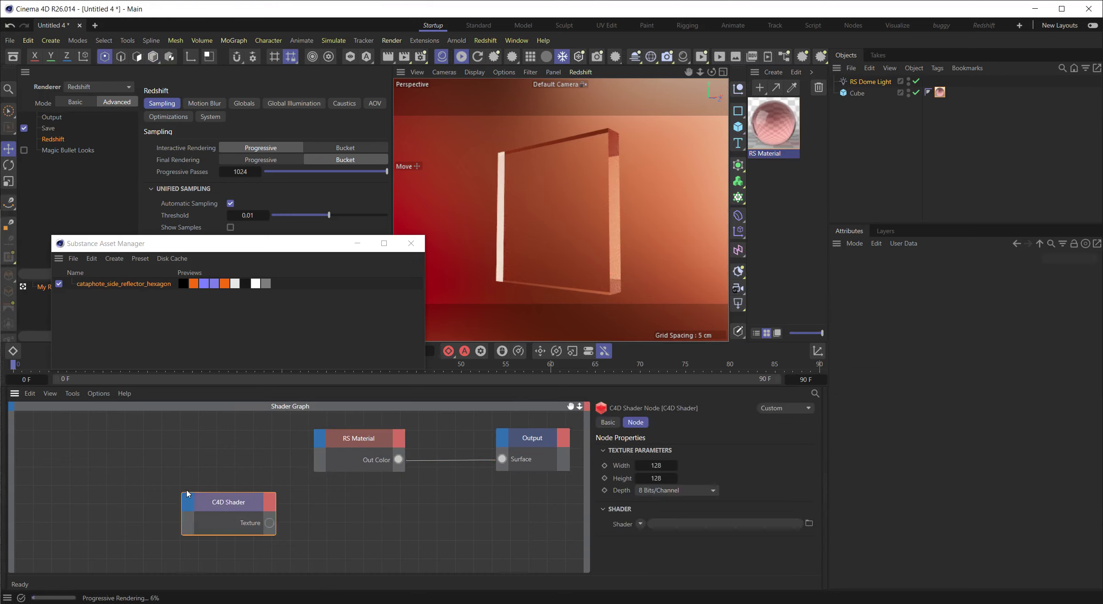
drag(187, 494, 63, 434)
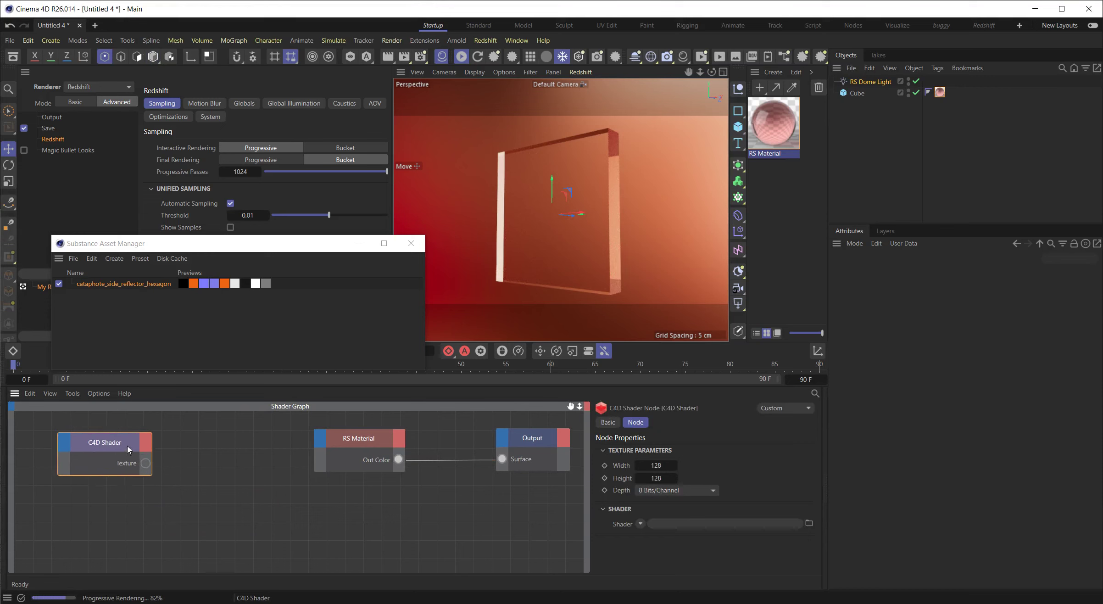
drag(128, 449, 118, 444)
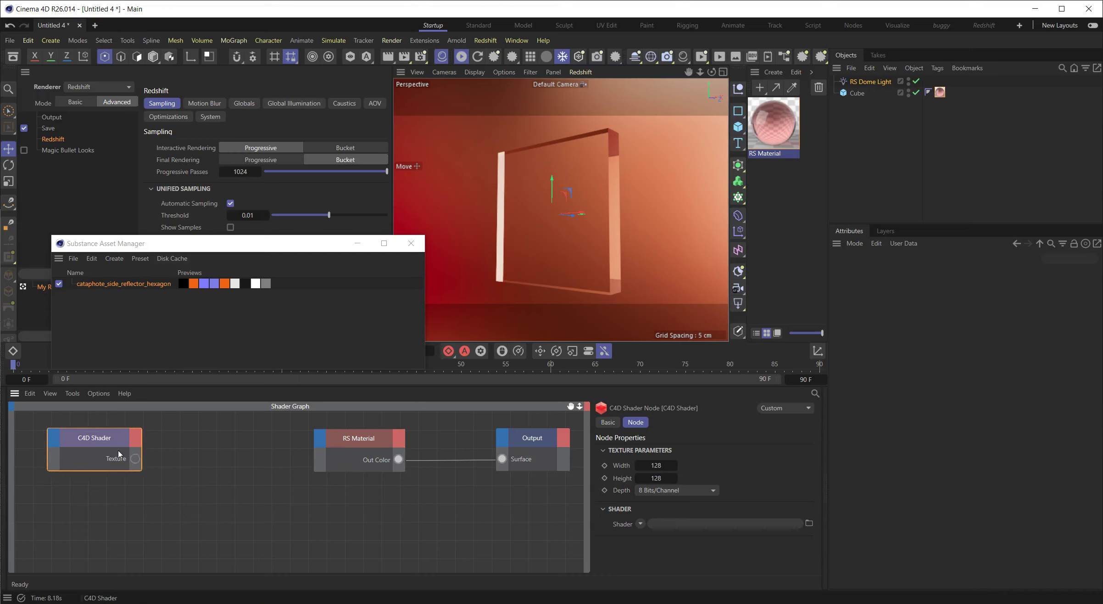
- Load a Substance Shader into the C4D Shader node and assign the cataphote_side_reflector_hexagon asset to it
click(640, 523)
click(665, 507)
click(661, 540)
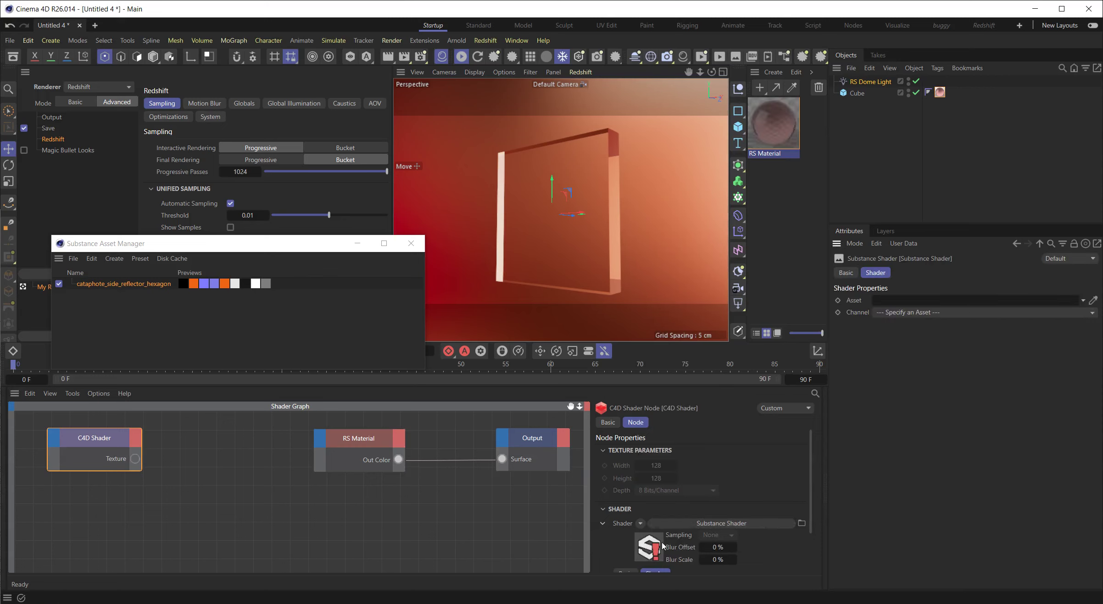
drag(164, 284, 900, 301)
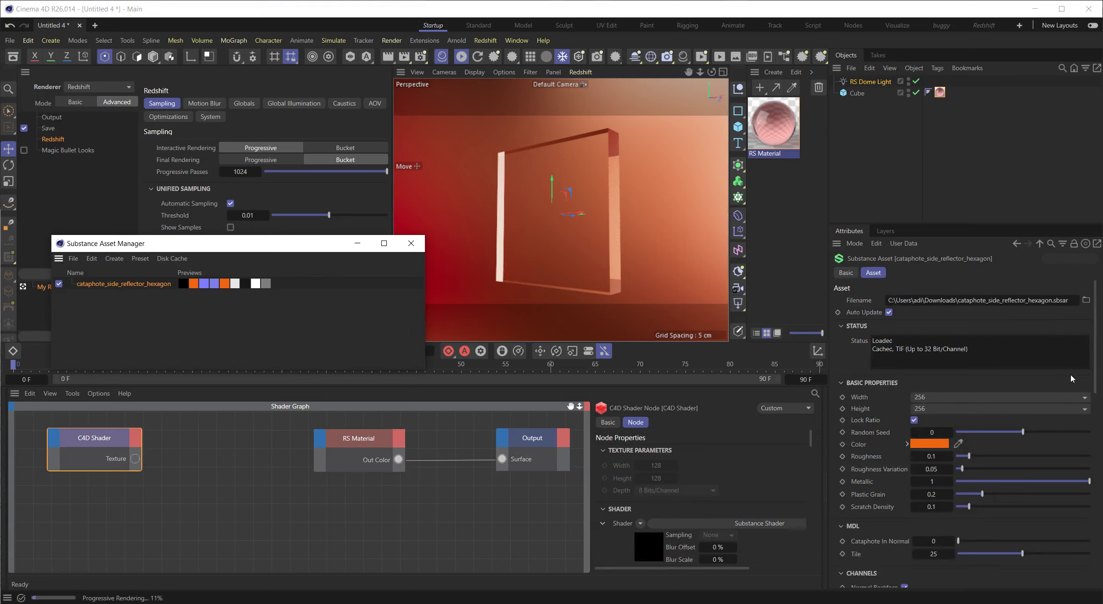
- Examine the Substance asset's parameters and its output maps, from diffuse and base color through to height
scroll(923, 350, down, 8)
scroll(973, 431, up, 2)
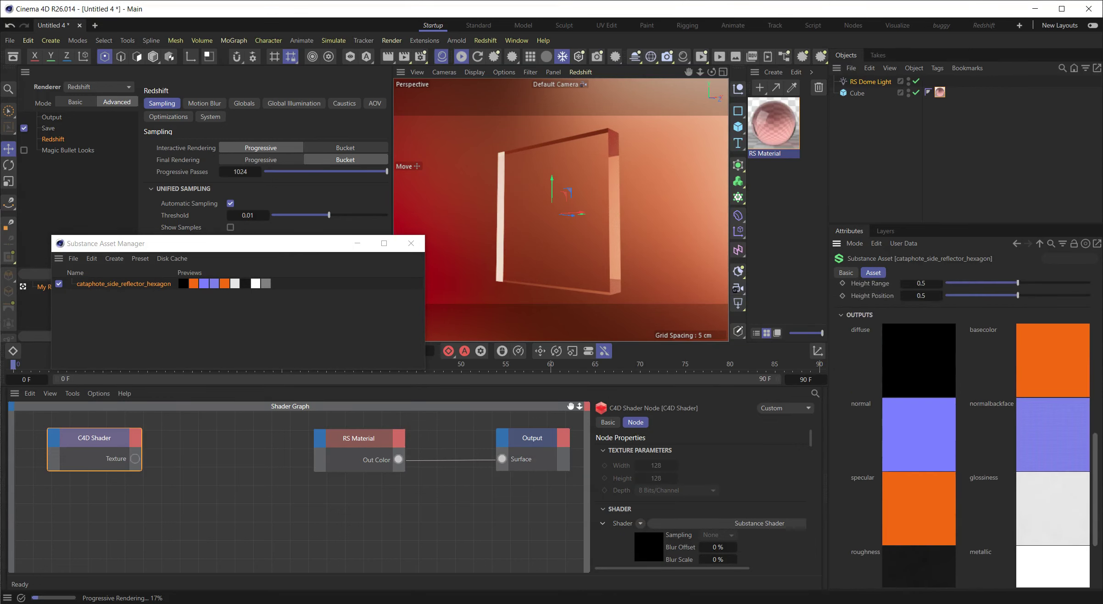
scroll(973, 413, up, 5)
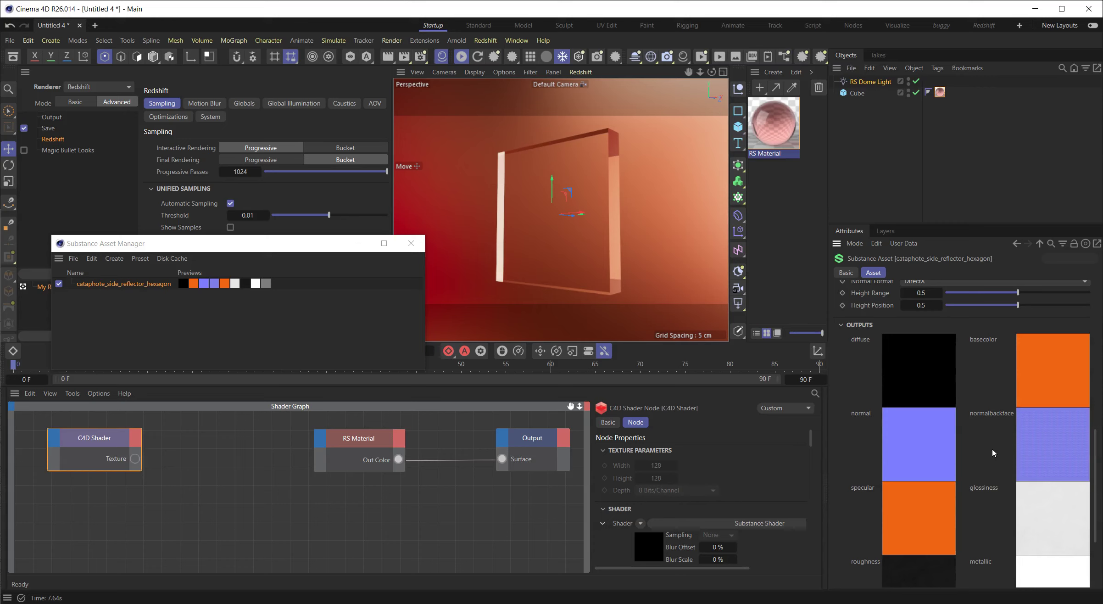
drag(1097, 471, 1097, 524)
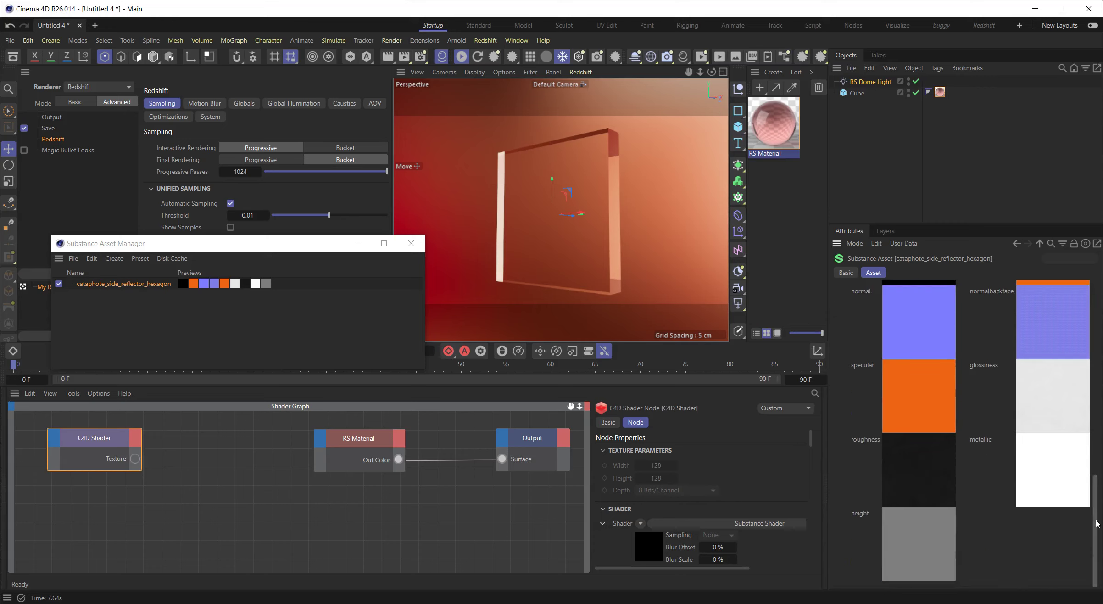
scroll(1096, 523, up, 2)
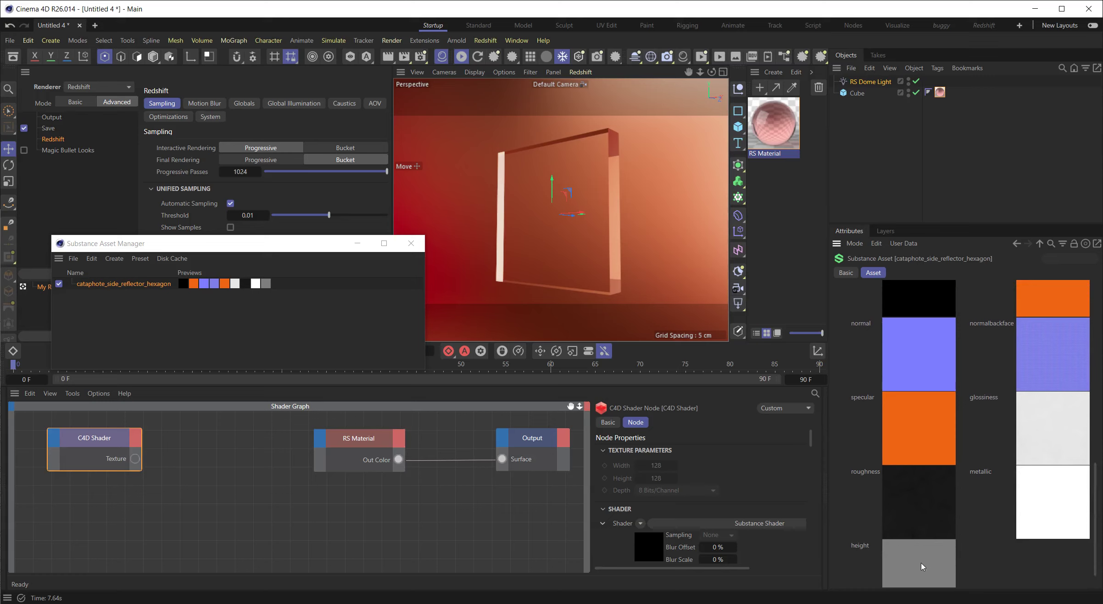
scroll(1096, 560, down, 2)
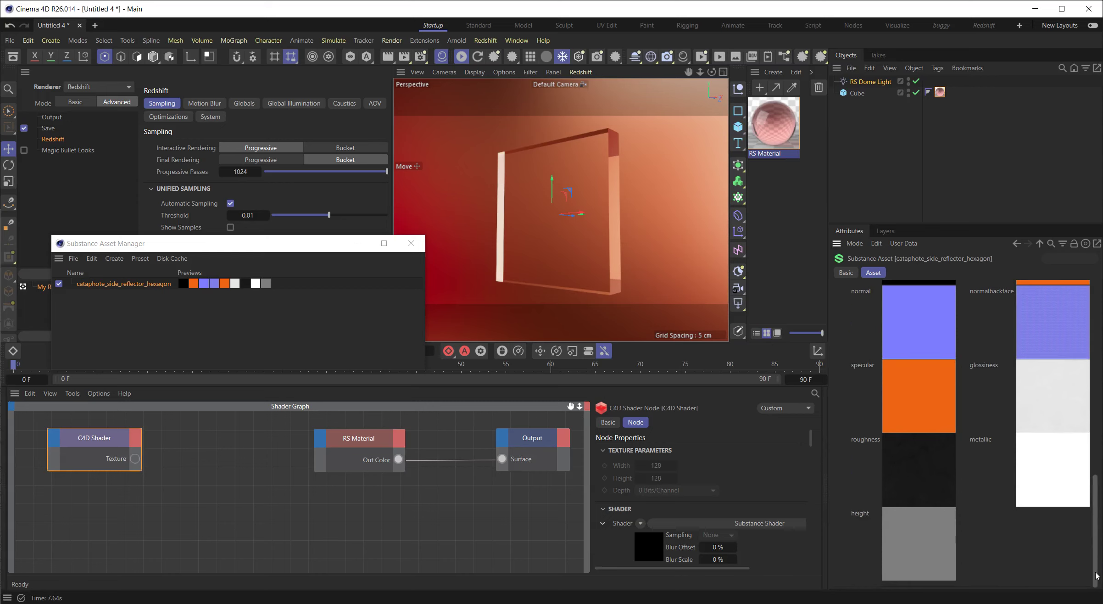
scroll(1097, 569, up, 2)
scroll(1099, 572, down, 2)
scroll(1097, 510, up, 2)
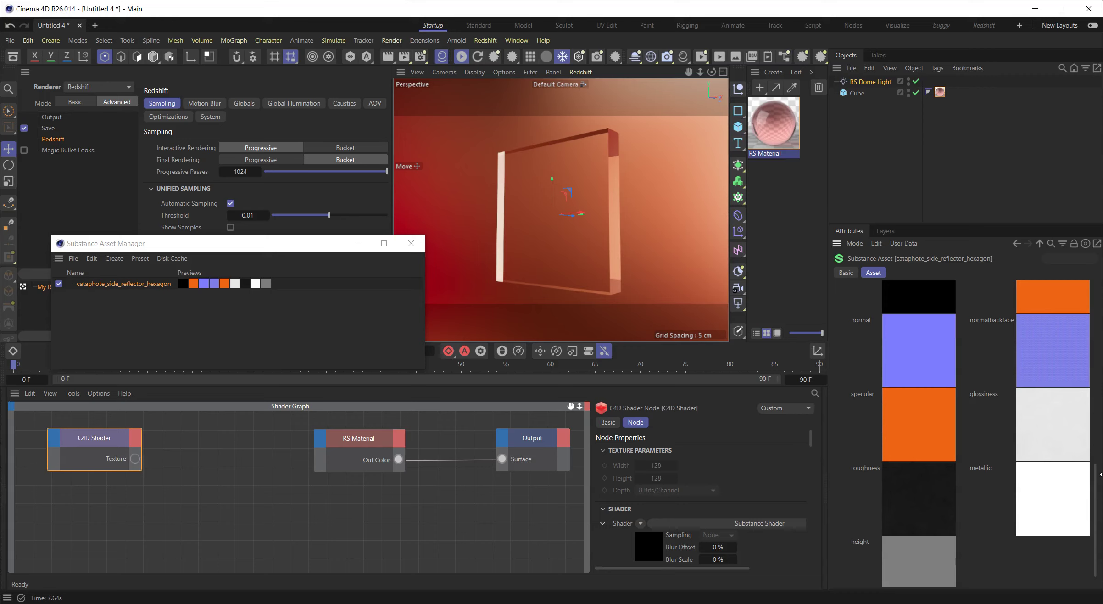
scroll(1095, 489, up, 5)
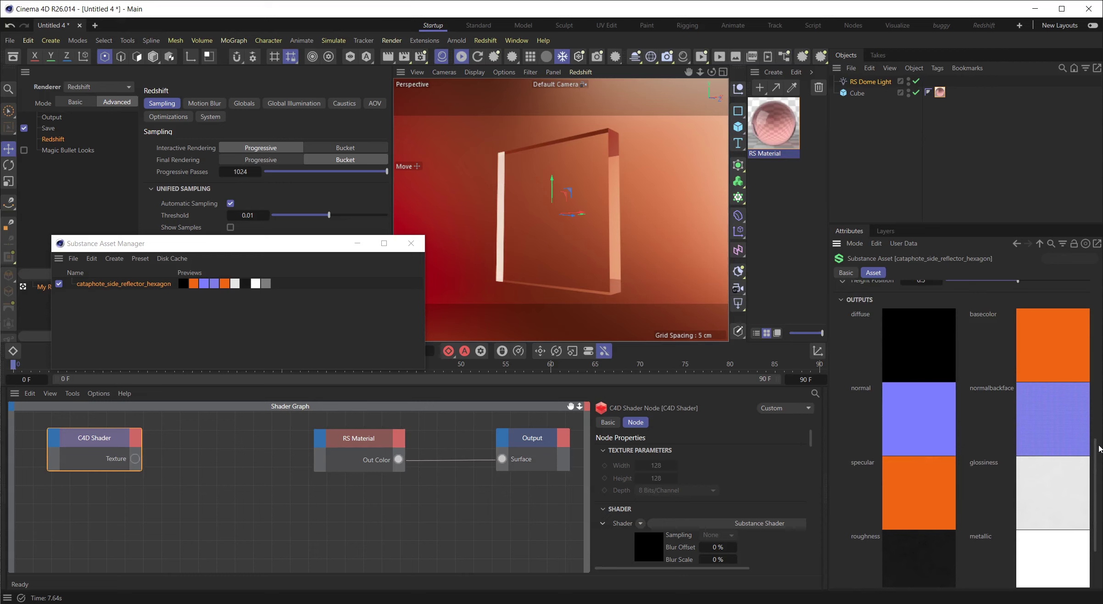
scroll(1096, 449, up, 4)
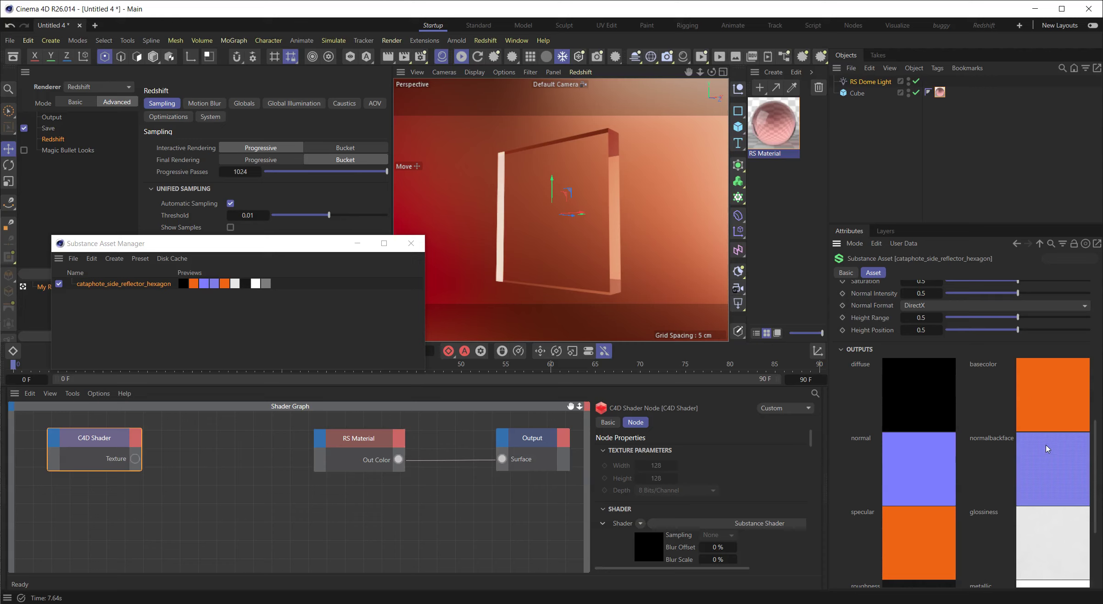
drag(1096, 450, 1096, 310)
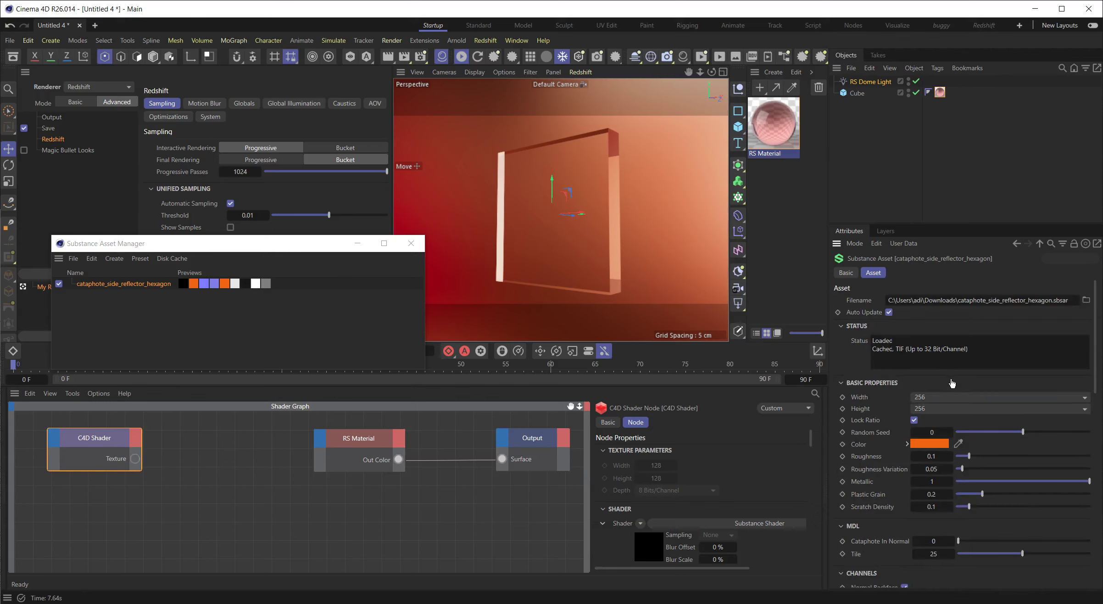
- Set the C4D Shader node's Substance channel to cataphote_side_reflector_hexagon_normal
click(268, 488)
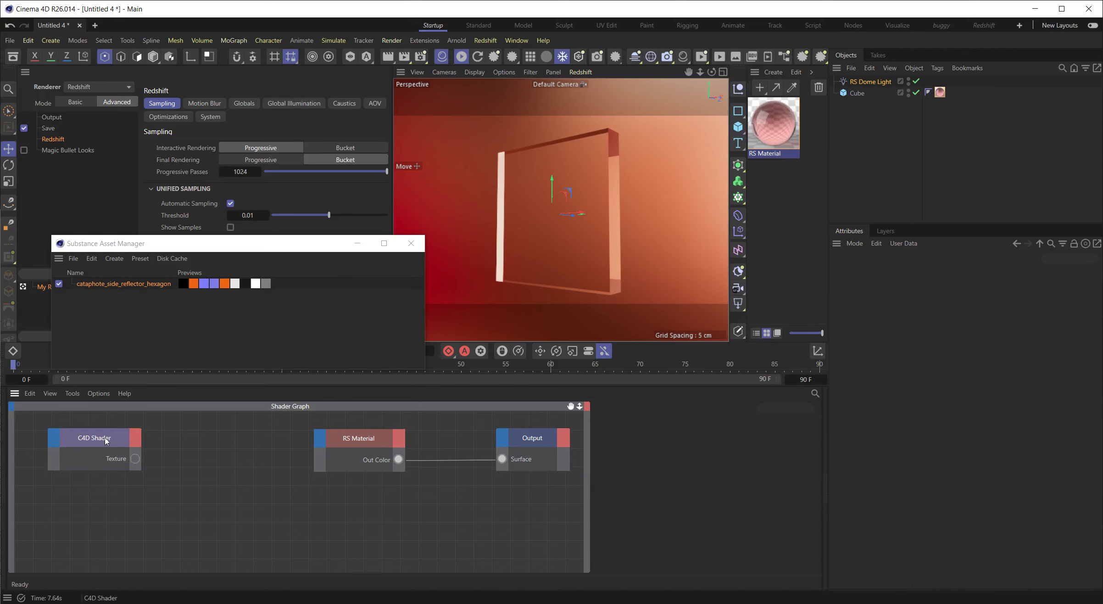
click(105, 439)
click(648, 549)
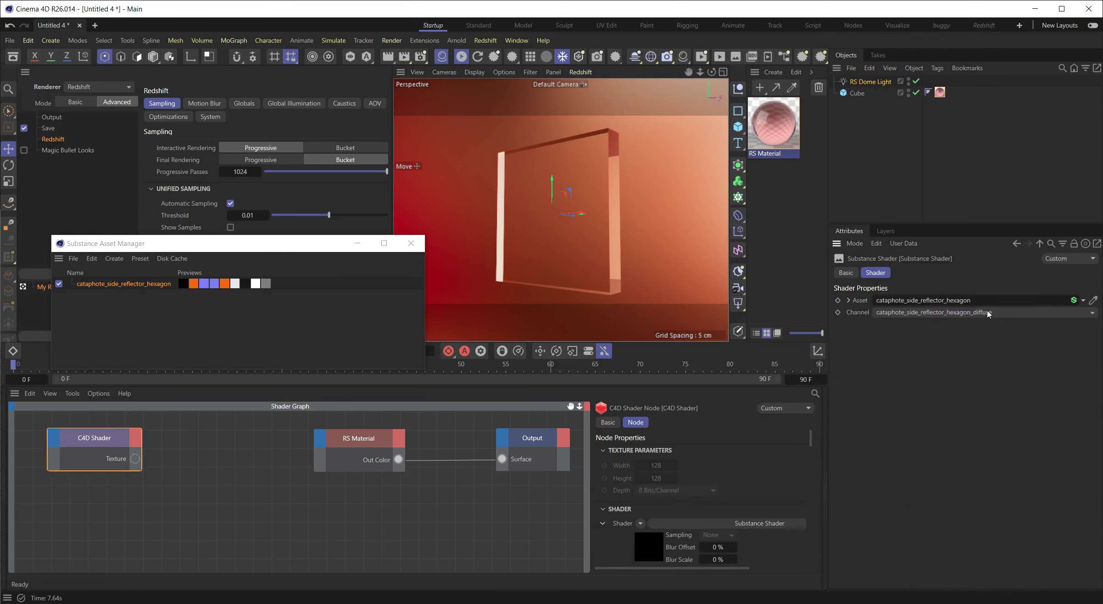
click(987, 313)
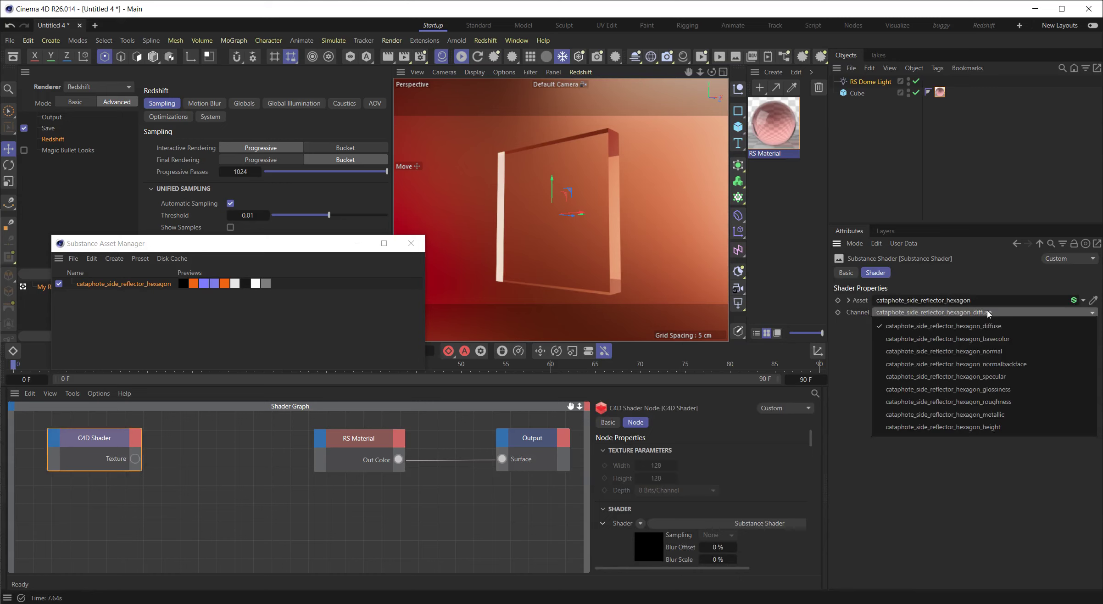
click(989, 352)
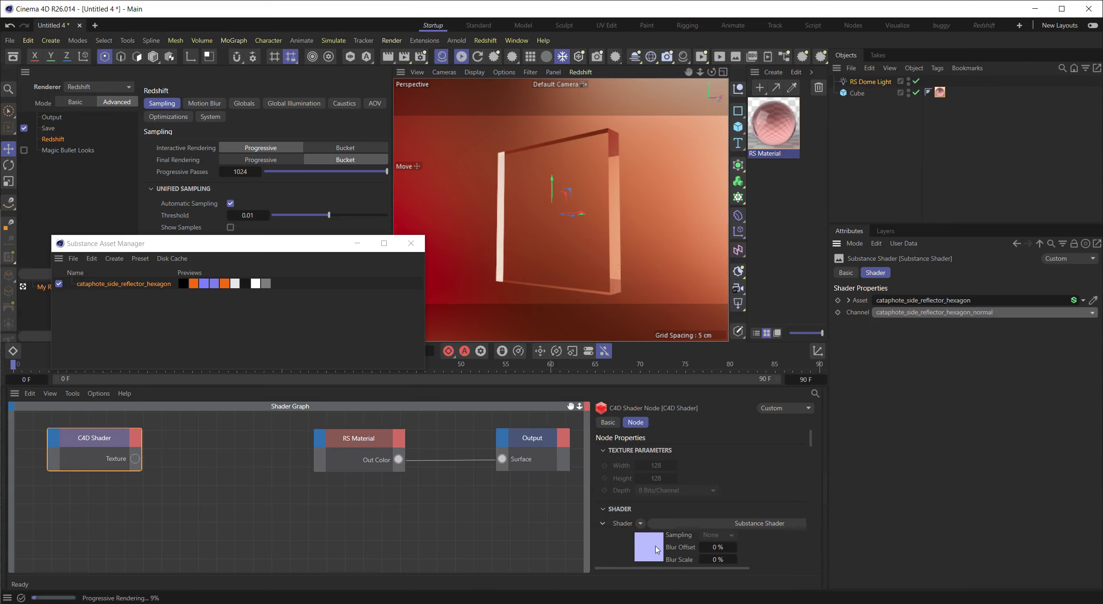
scroll(810, 442, down, 3)
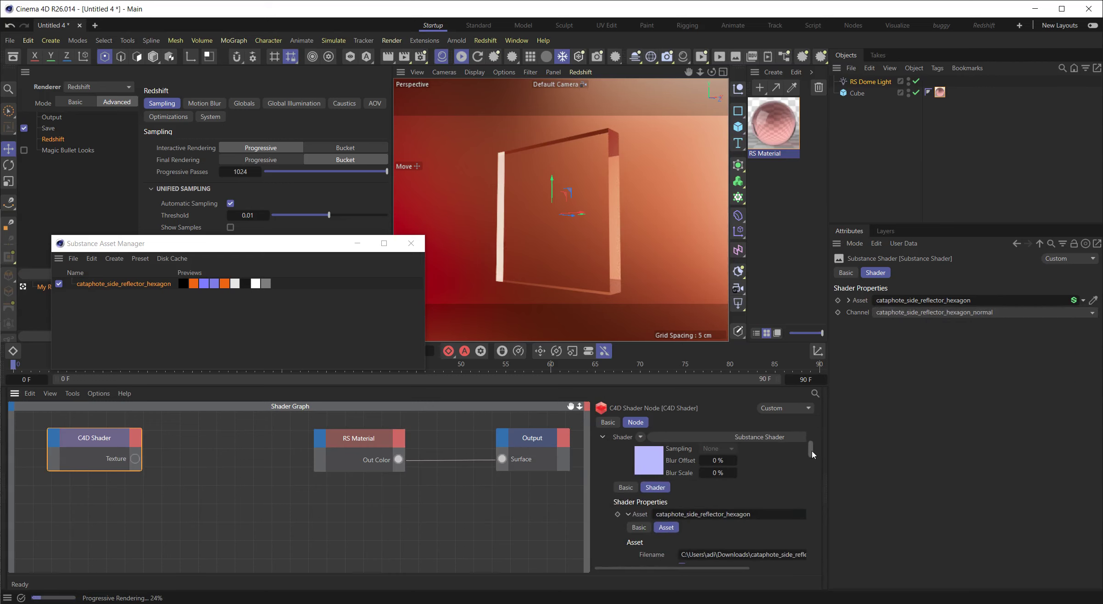
scroll(811, 445, up, 3)
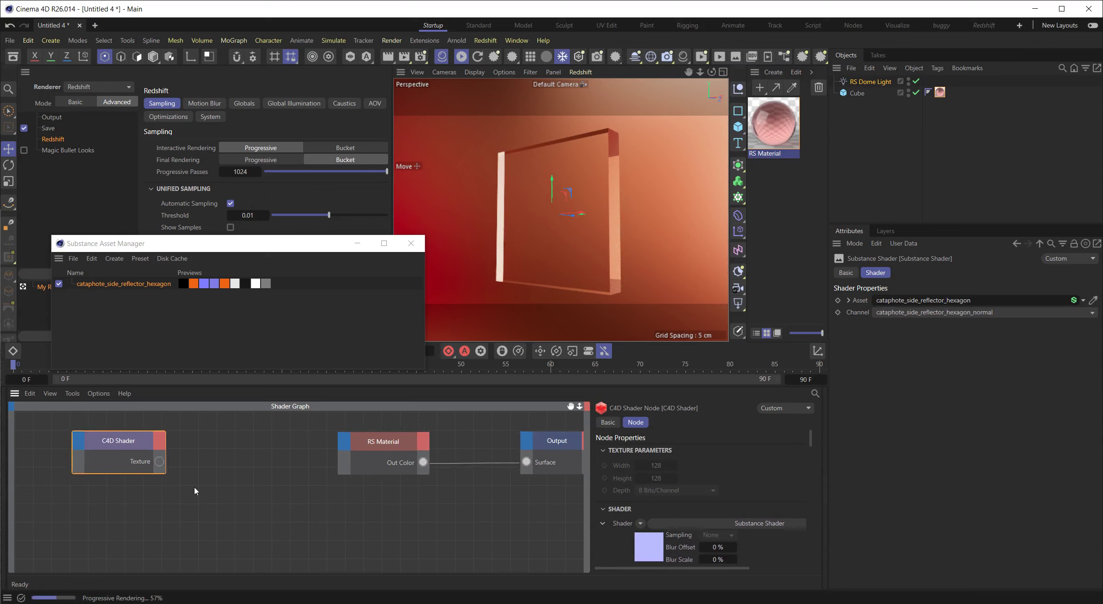
- Add an RS Bump Map node to the shader graph and set its input map type to Tangent-Space Normal
double_click(223, 485)
text(bump)
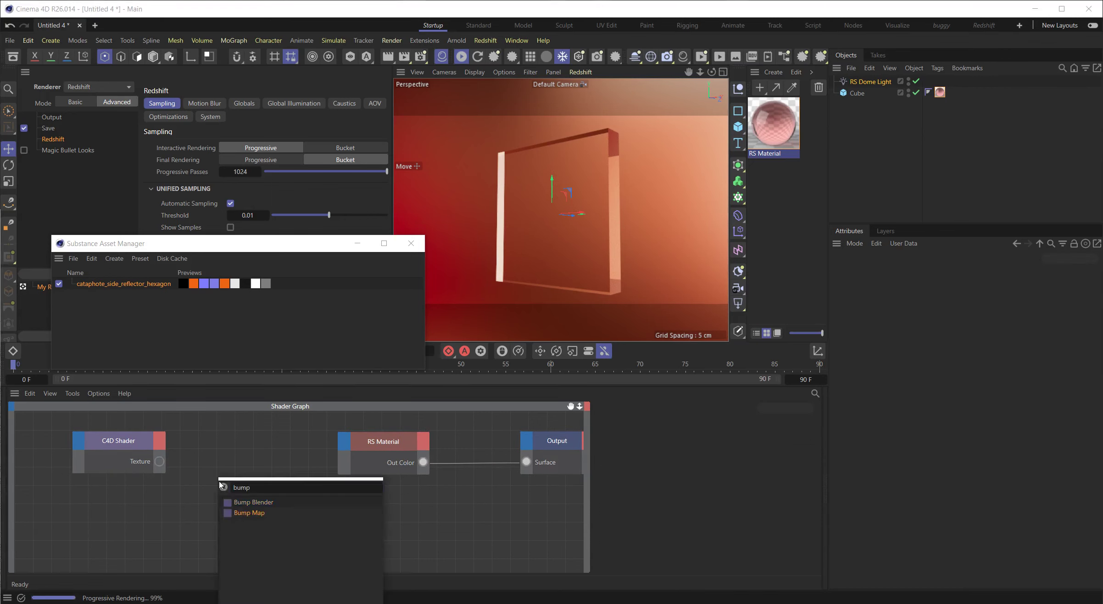
key(Return)
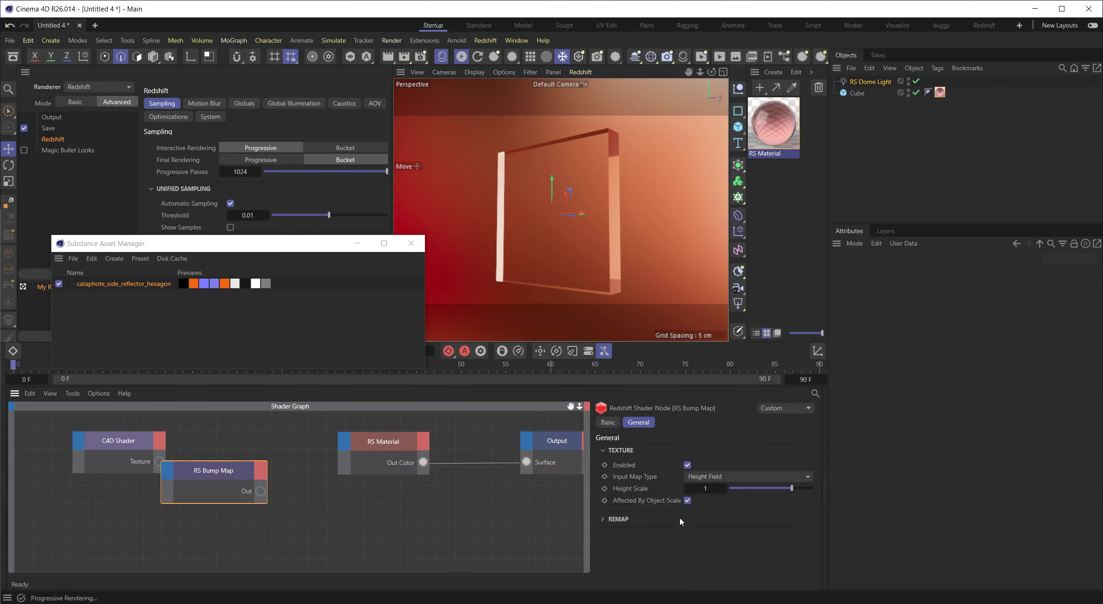
click(703, 476)
click(708, 508)
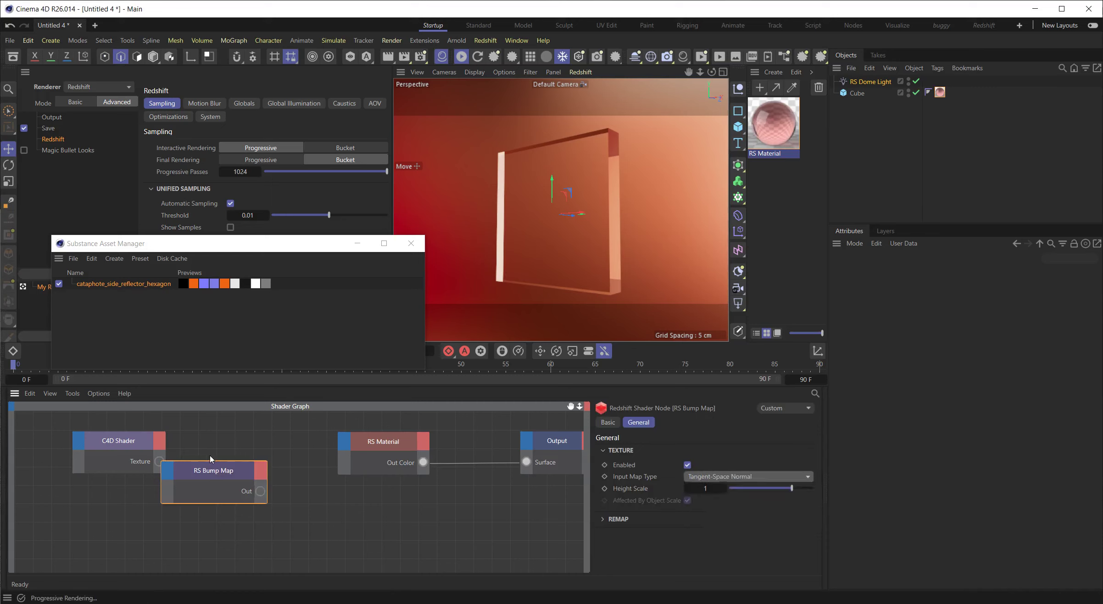
- Spread the C4D Shader, RS Bump Map, RS Material and Output nodes into one row with gaps between them
drag(209, 459, 297, 490)
drag(119, 436, 69, 433)
scroll(392, 493, down, 1)
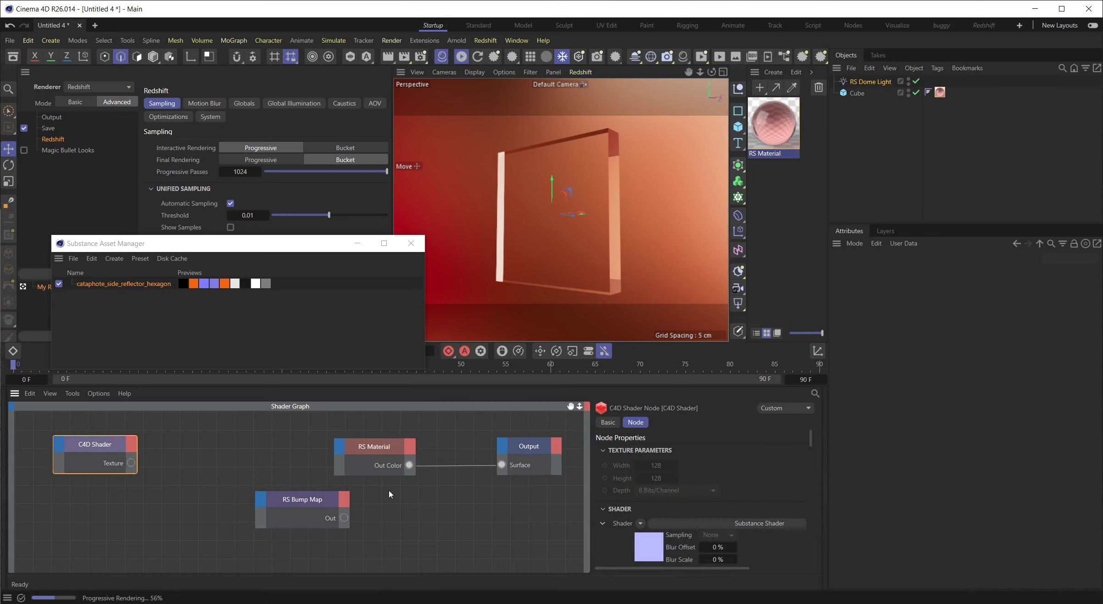
drag(492, 447, 529, 446)
drag(345, 447, 438, 450)
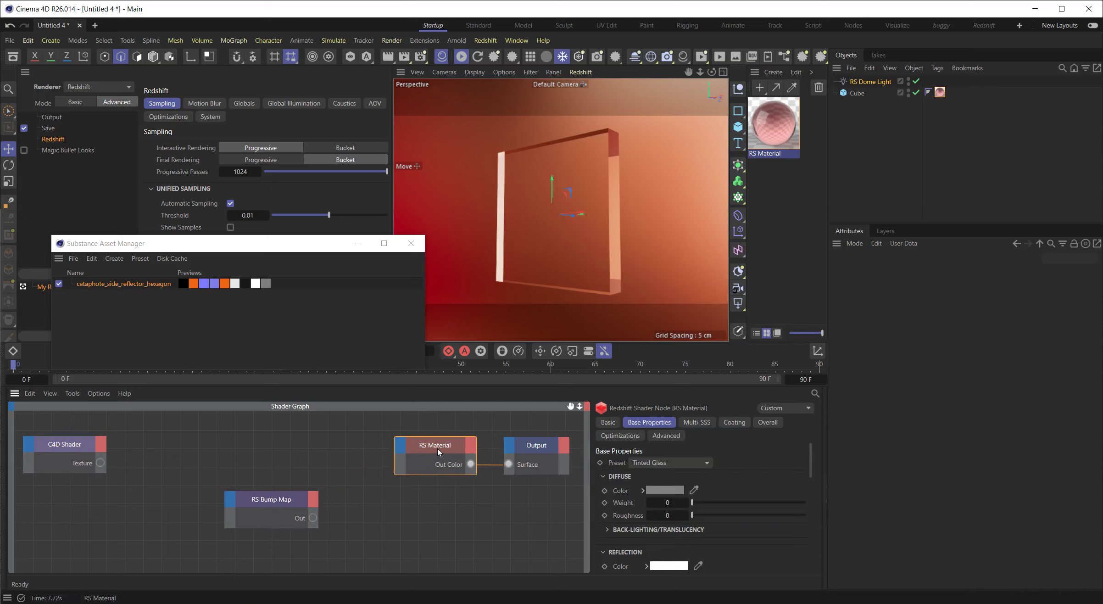
drag(69, 452, 72, 450)
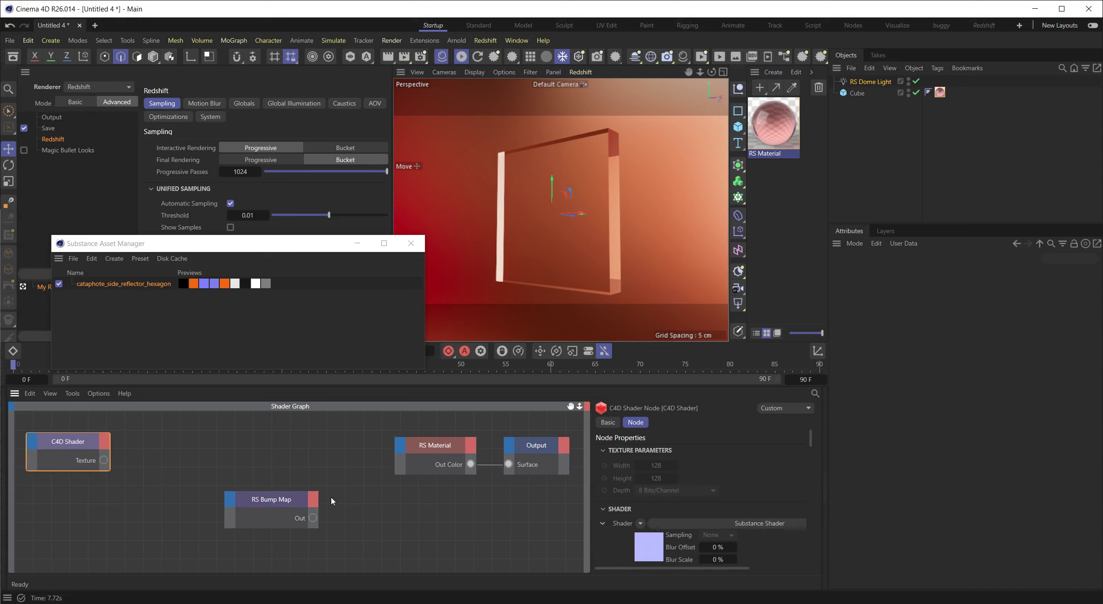
drag(259, 502, 281, 452)
click(84, 445)
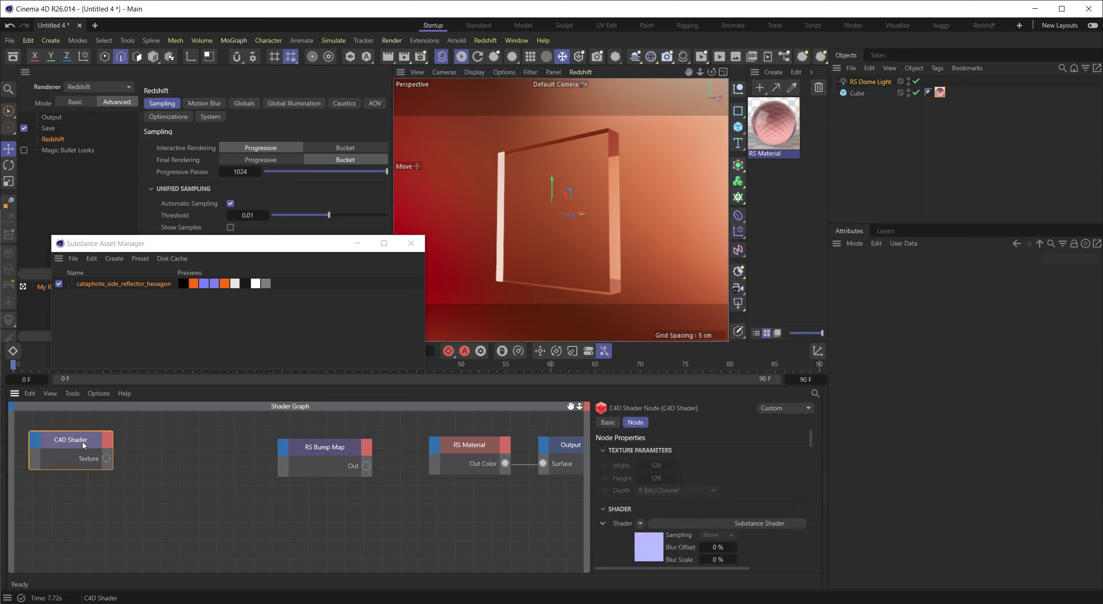
- Add an RS Texture node and place it between the C4D Shader and RS Bump Map nodes
drag(107, 461, 148, 463)
text(tex)
key(Return)
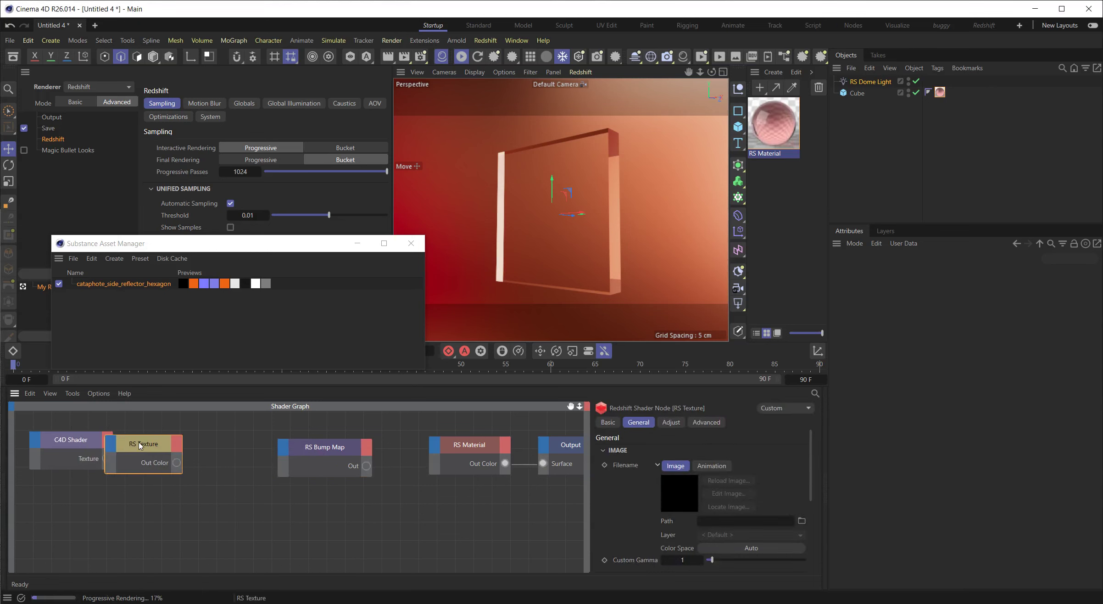
drag(140, 445, 285, 452)
mouse_move(310, 470)
click(145, 477)
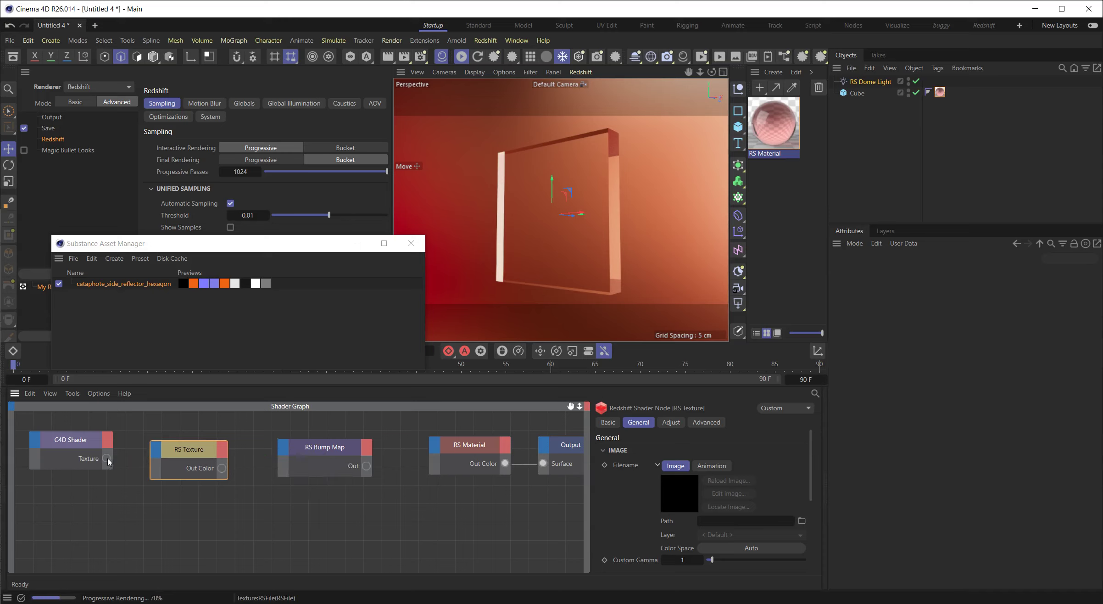
- Connect the C4D Shader's Texture output to the RS Texture's Tex 0 and the RS Texture's Out Color to the RS Bump Map's Input
drag(106, 459, 282, 451)
drag(106, 459, 256, 462)
click(111, 465)
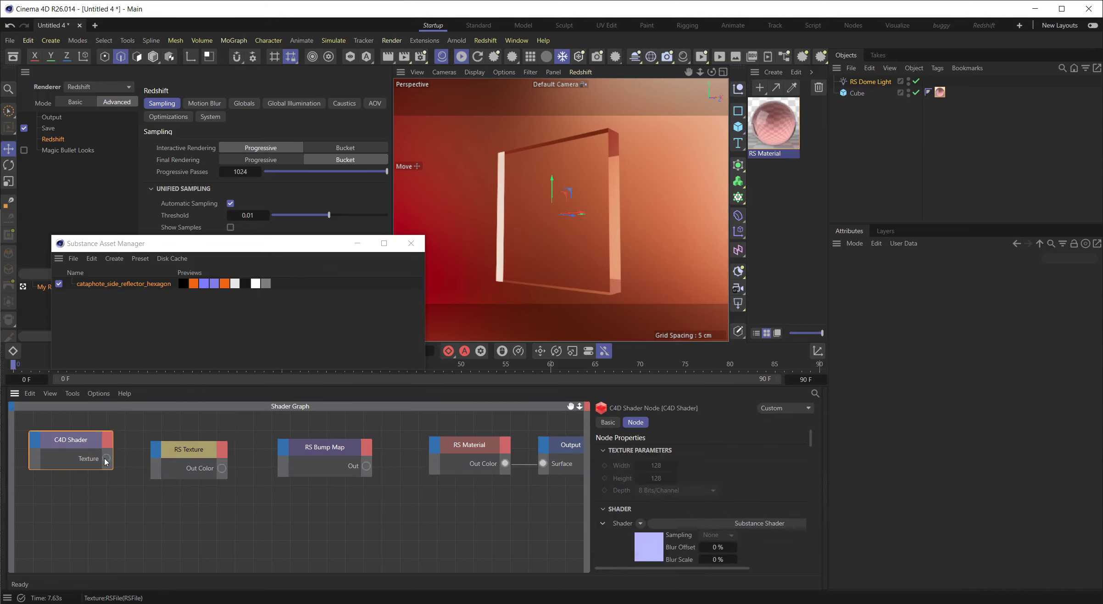
drag(106, 458, 328, 474)
click(248, 479)
click(329, 472)
click(341, 452)
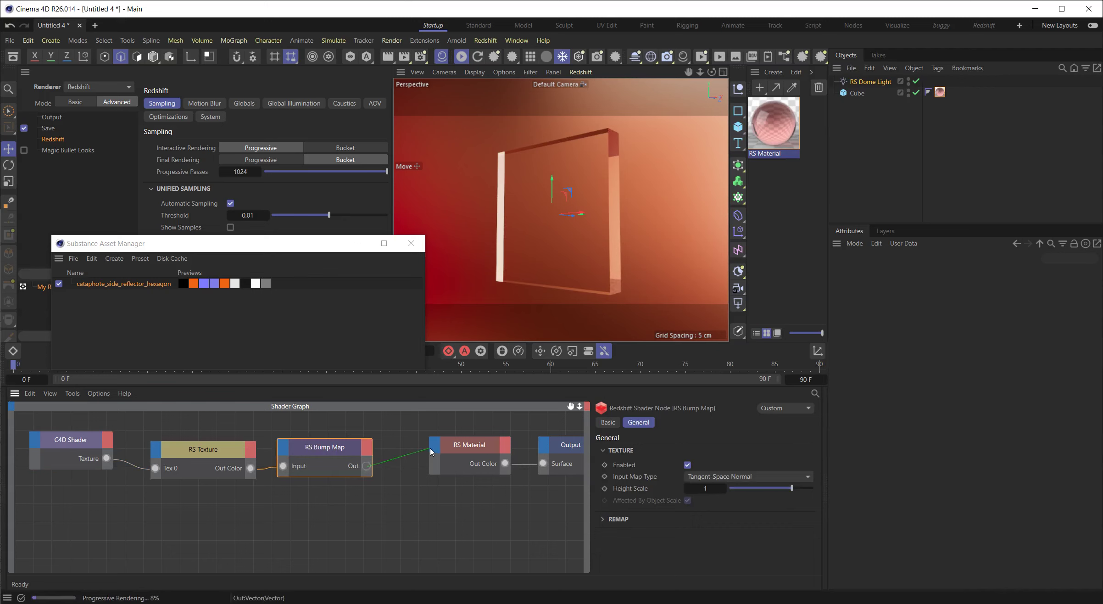
- Connect the RS Bump Map's output to the RS Material's Overall Bump Input and even out the node spacing
drag(431, 450, 433, 447)
mouse_move(487, 576)
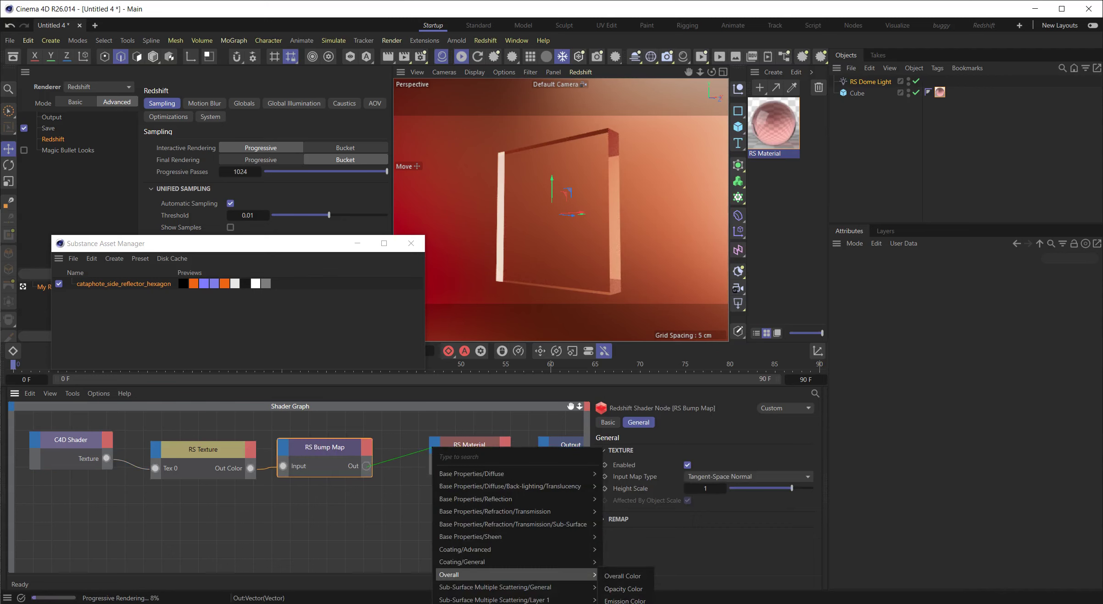
click(620, 603)
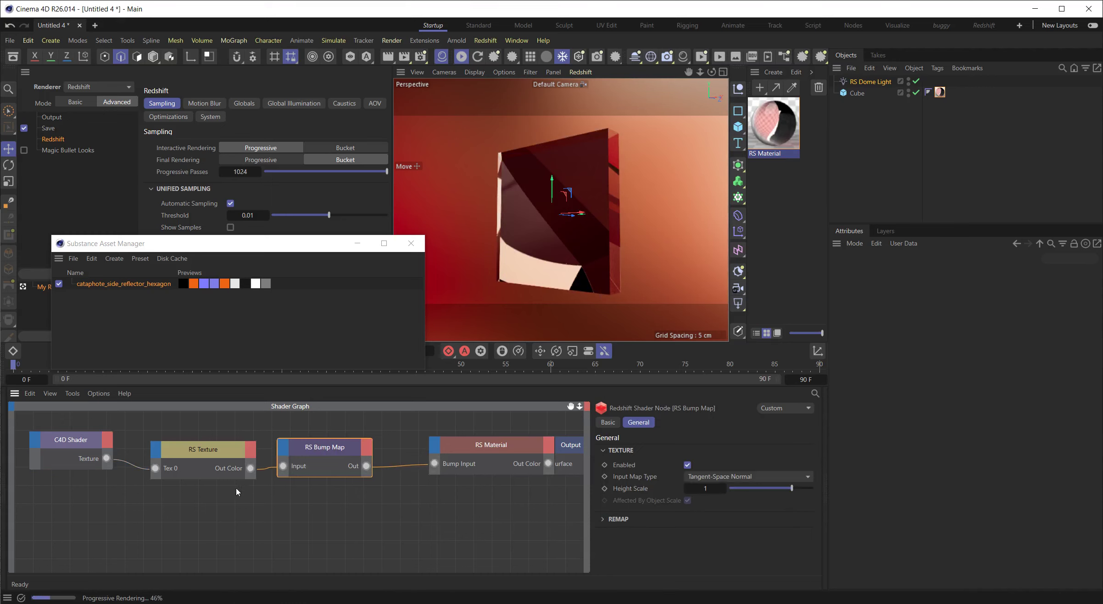
drag(333, 451, 357, 450)
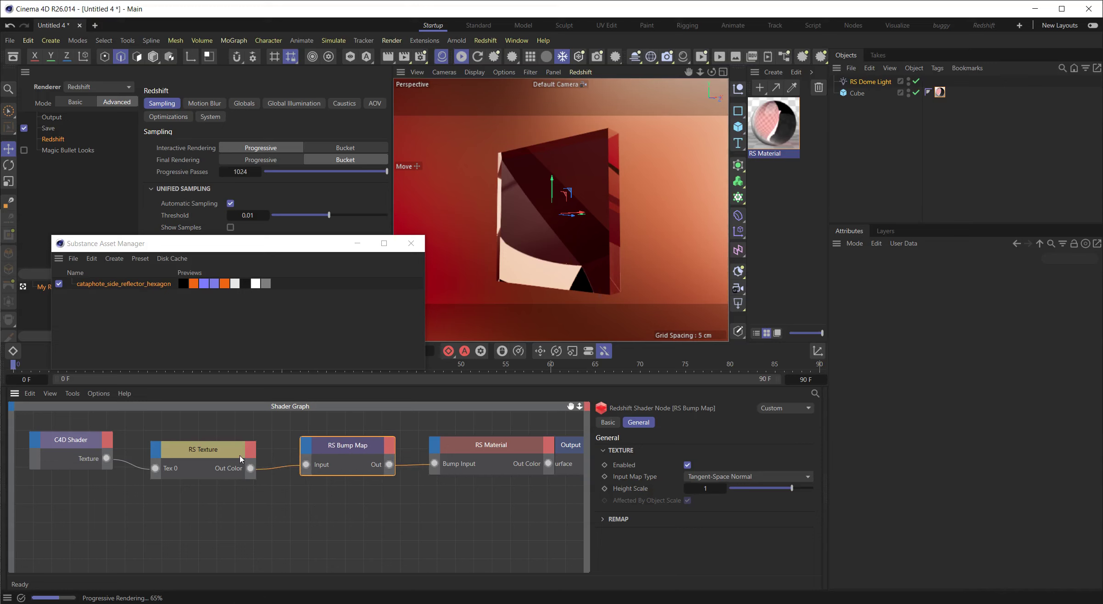
drag(201, 450, 210, 448)
drag(97, 453, 102, 458)
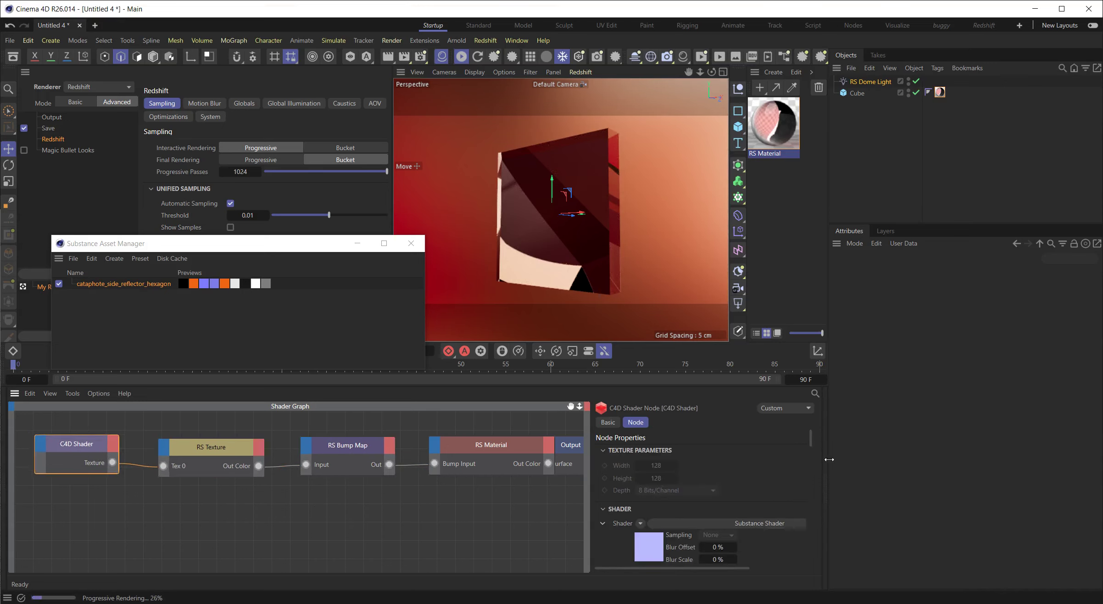
drag(811, 440, 812, 452)
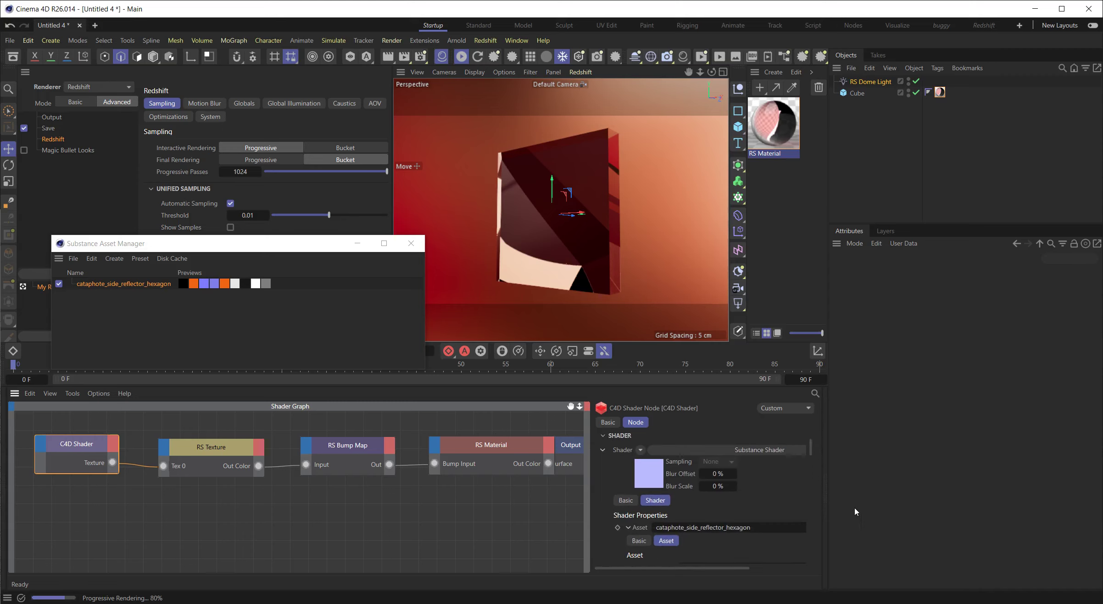
drag(815, 446, 816, 503)
click(224, 450)
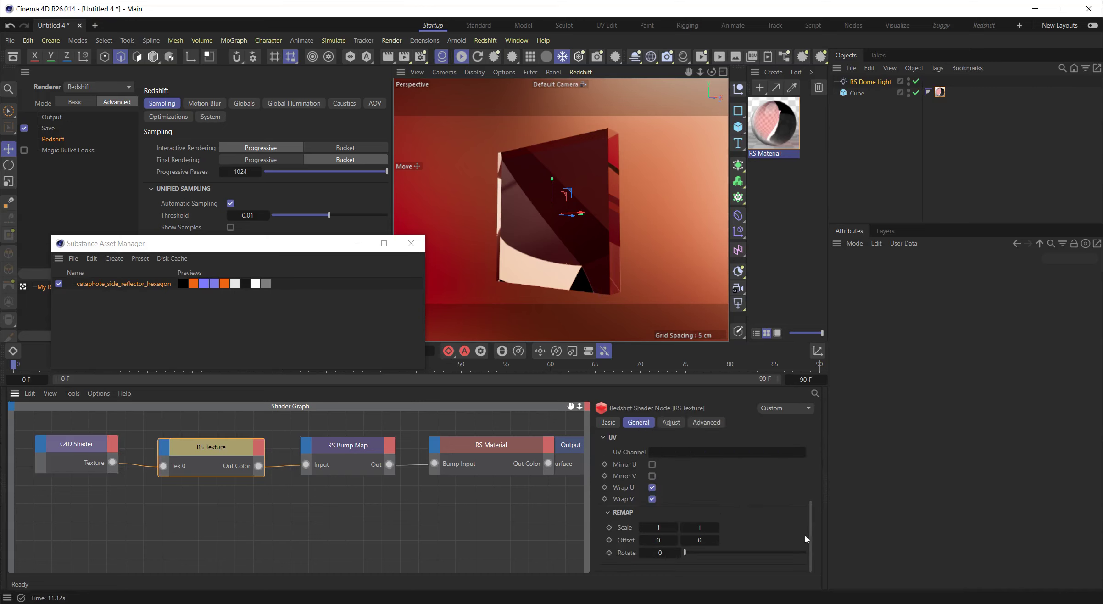
drag(809, 537, 817, 490)
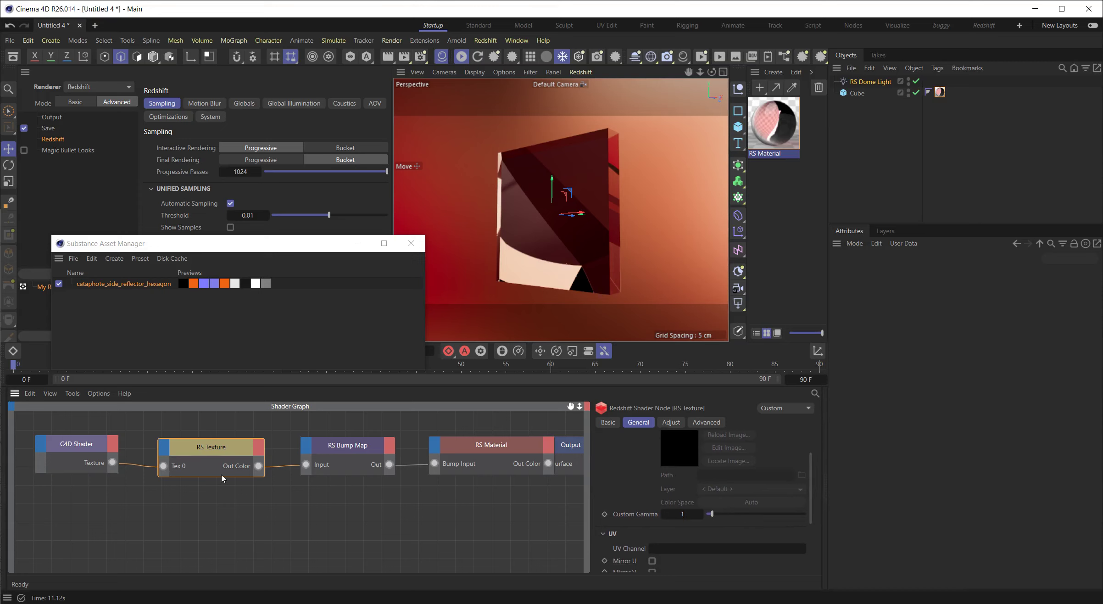
- Set the output width of the cataphote_side_reflector_hexagon Substance asset to 512, keeping the ratio locked
drag(53, 435, 70, 440)
click(135, 284)
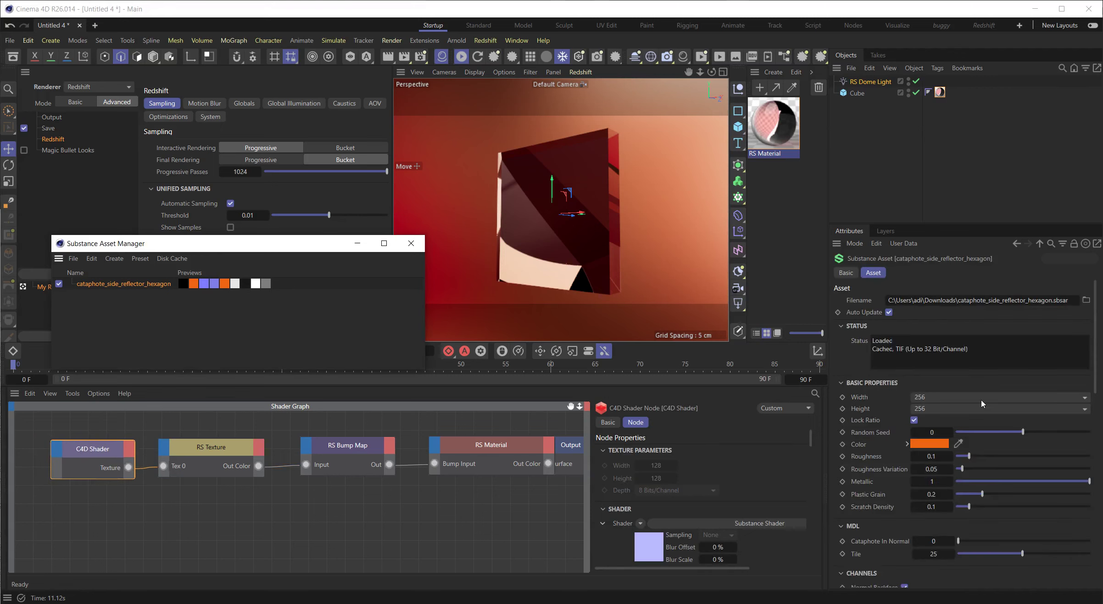
click(940, 397)
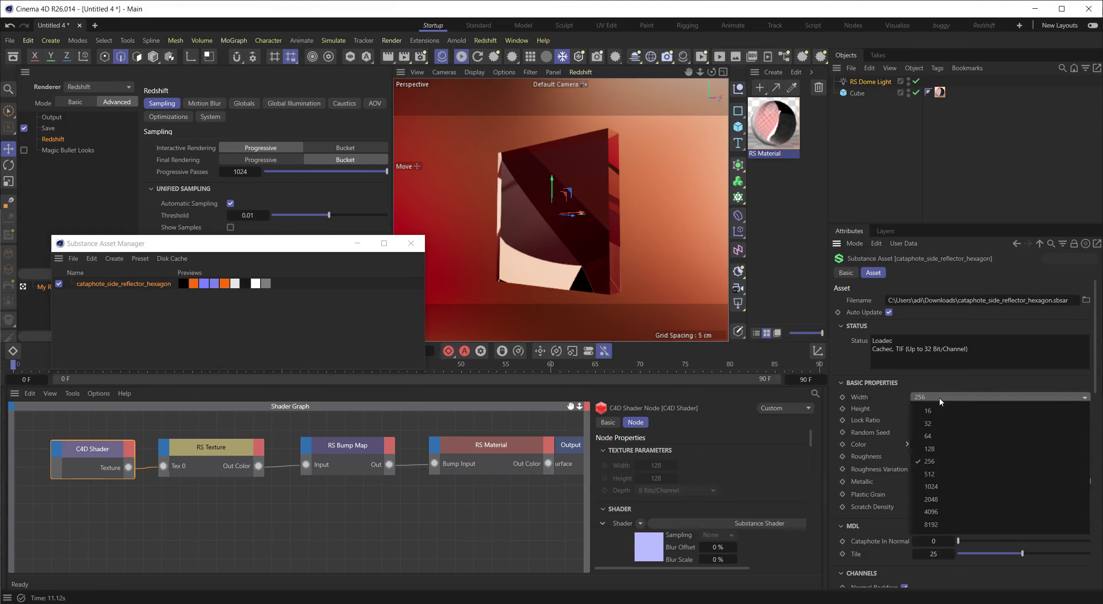
click(946, 474)
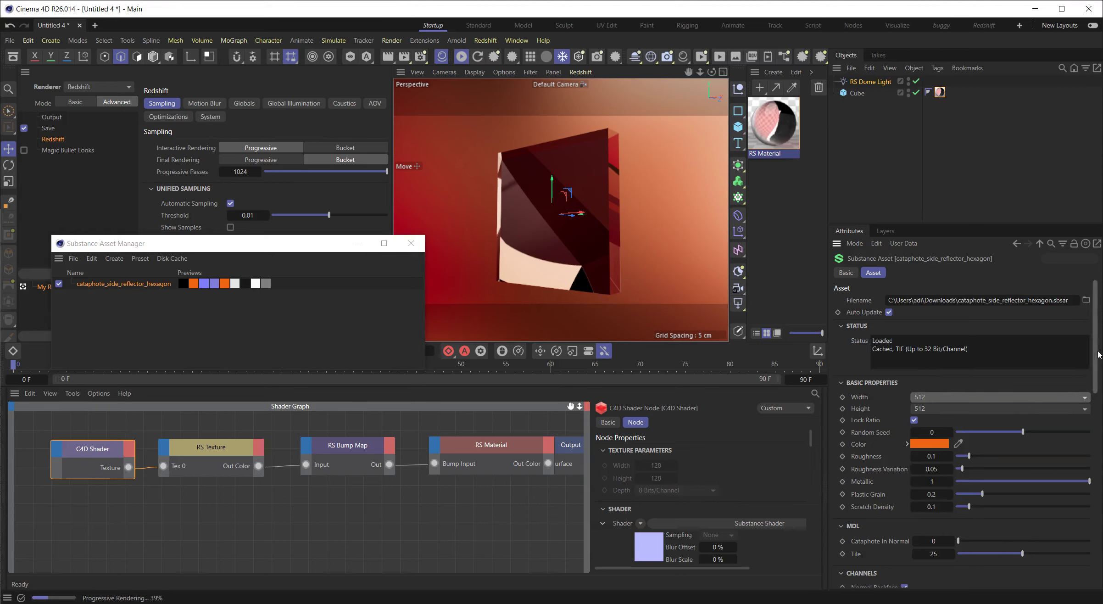
- Try OpenGL as the Substance asset's Normal Format and return it to DirectX
mouse_move(1097, 359)
mouse_down()
mouse_move(1084, 522)
mouse_move(1091, 365)
mouse_up()
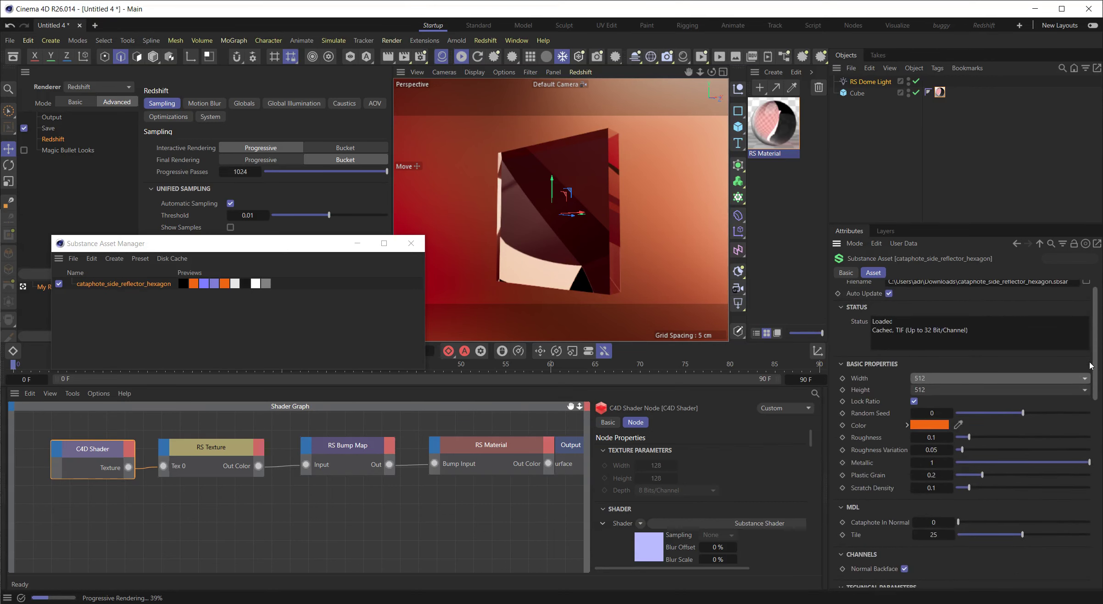
mouse_move(1091, 365)
mouse_down()
mouse_move(1078, 442)
mouse_move(1080, 354)
mouse_up()
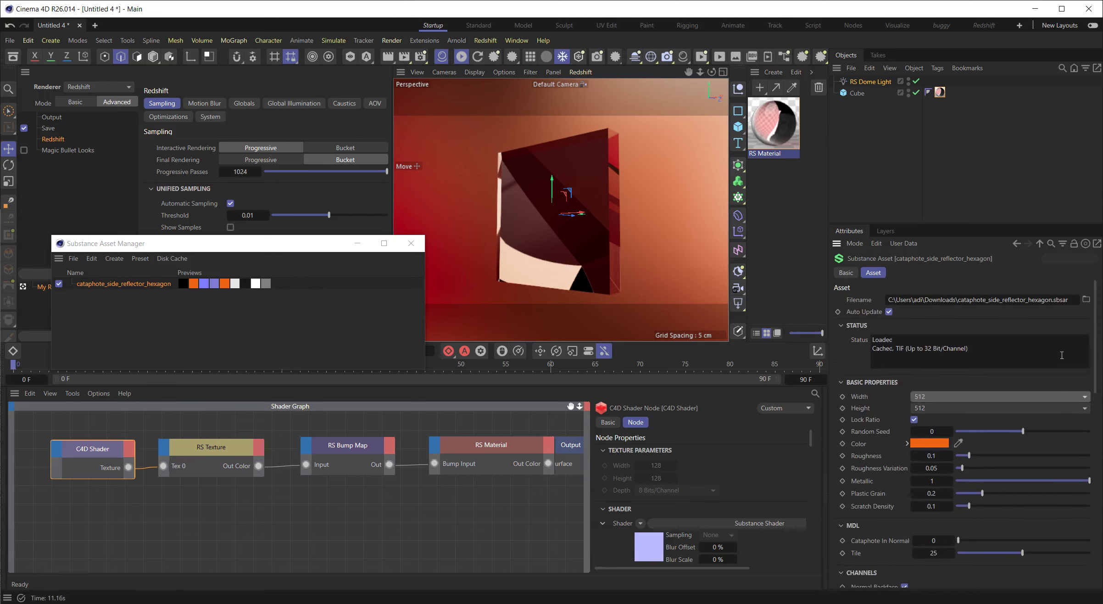
drag(1093, 353, 1095, 461)
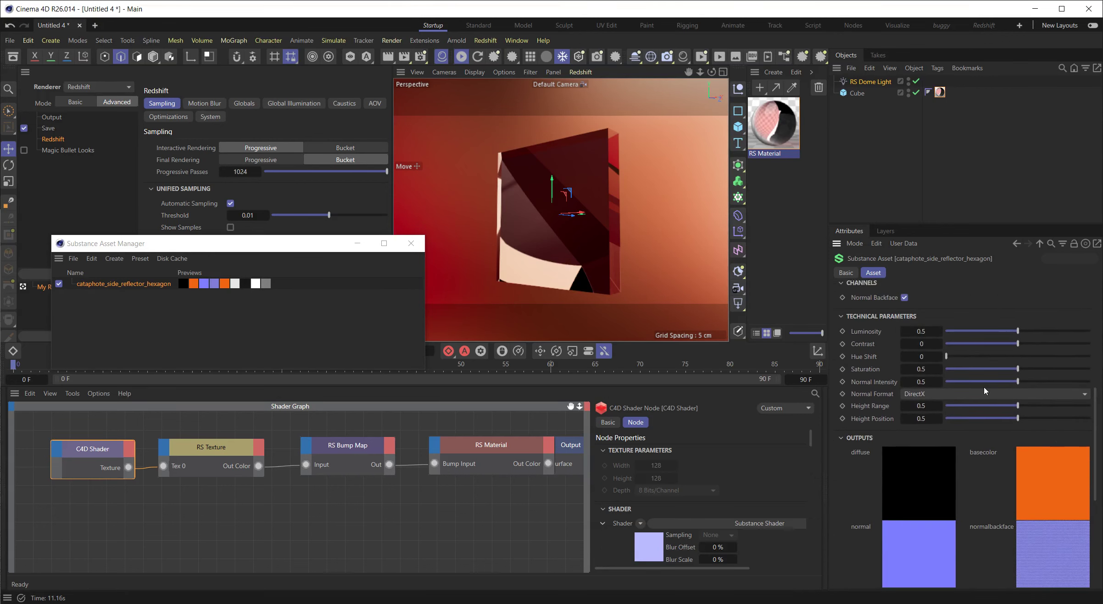
click(956, 393)
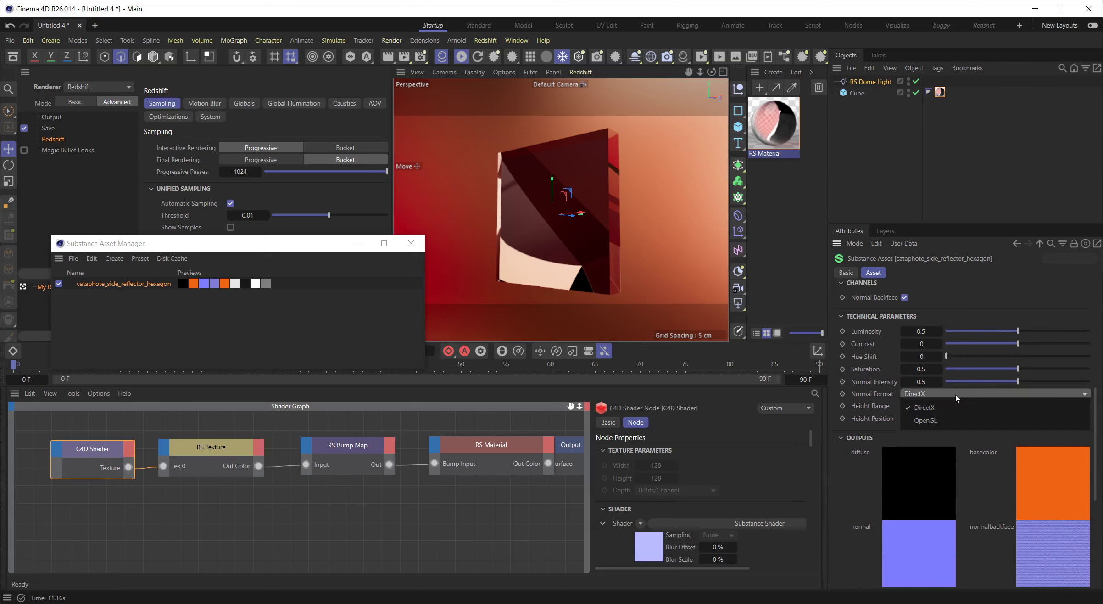
click(949, 417)
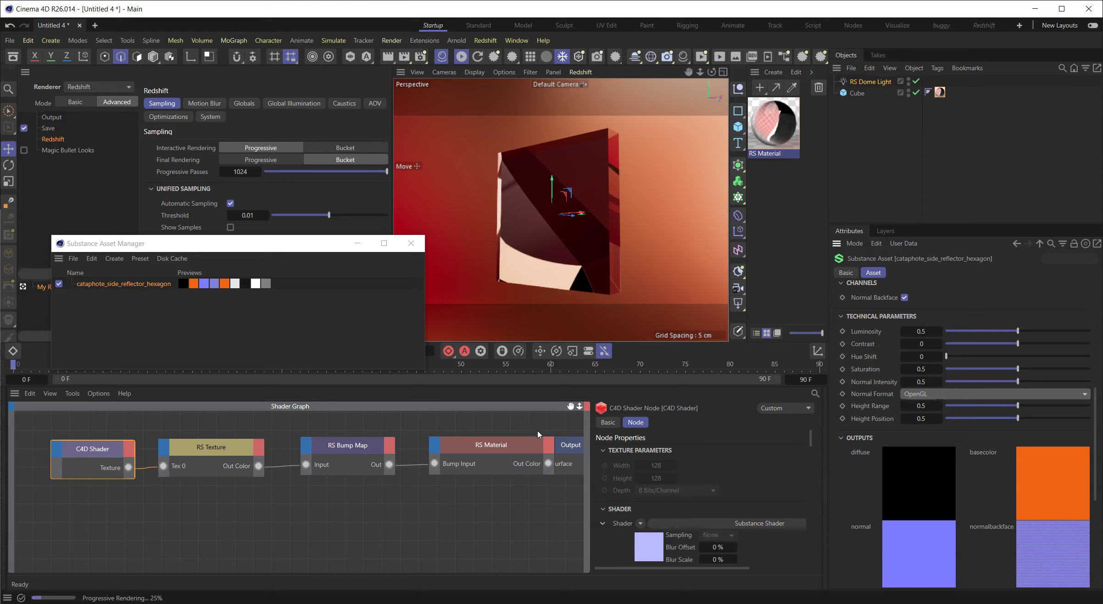
click(950, 394)
click(940, 409)
- Set the C4D Shader node's Substance channel to cataphote_side_reflector_hexagon_normalbackface and inspect the hexagon relief on the cube up close
middle_drag(249, 466, 245, 460)
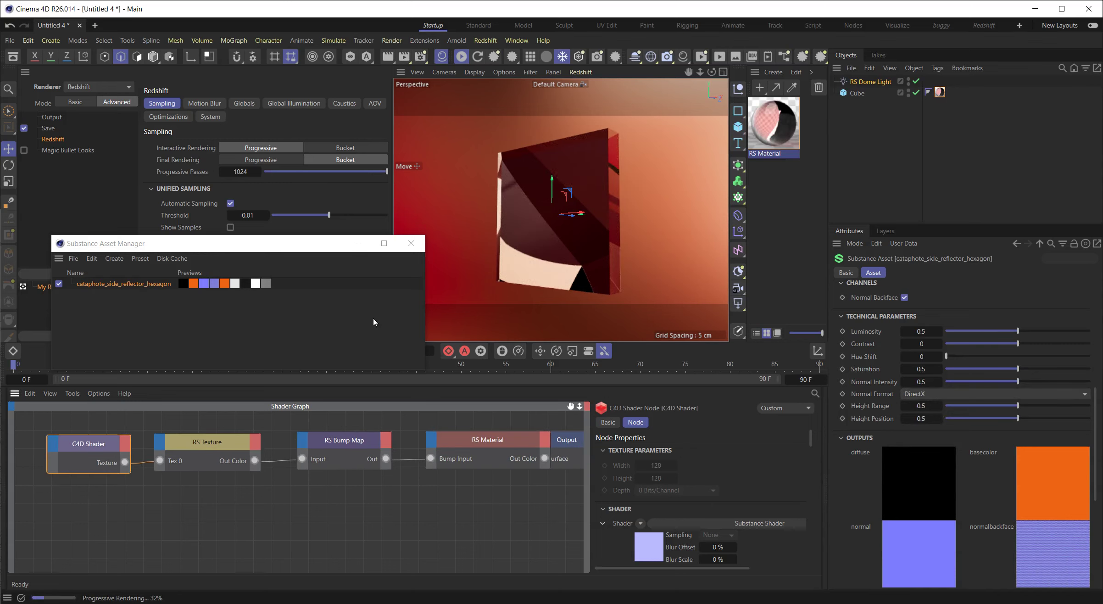
click(83, 448)
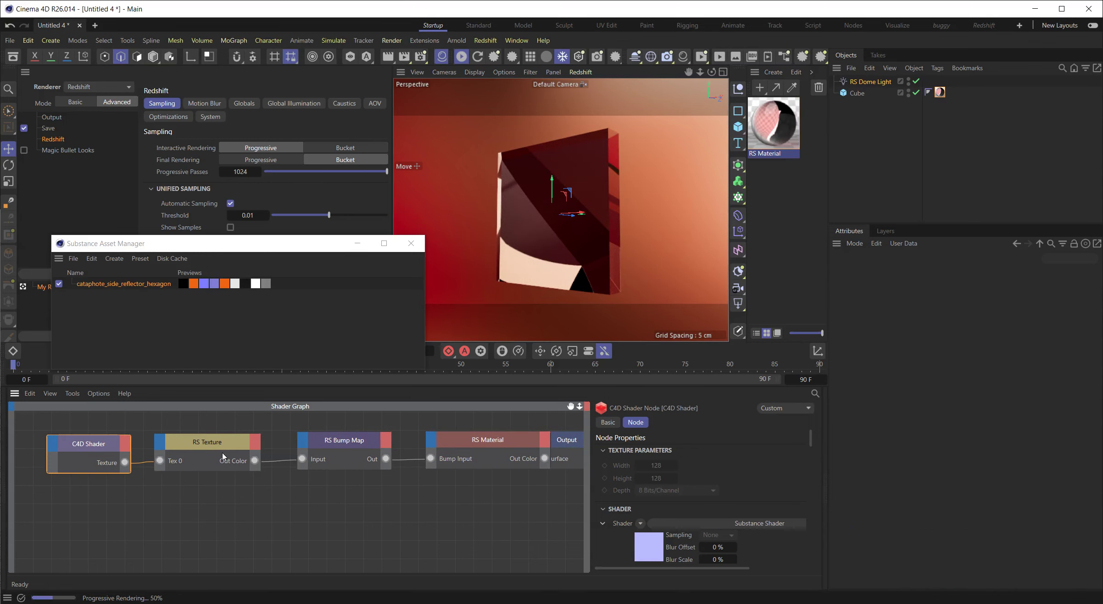
click(654, 548)
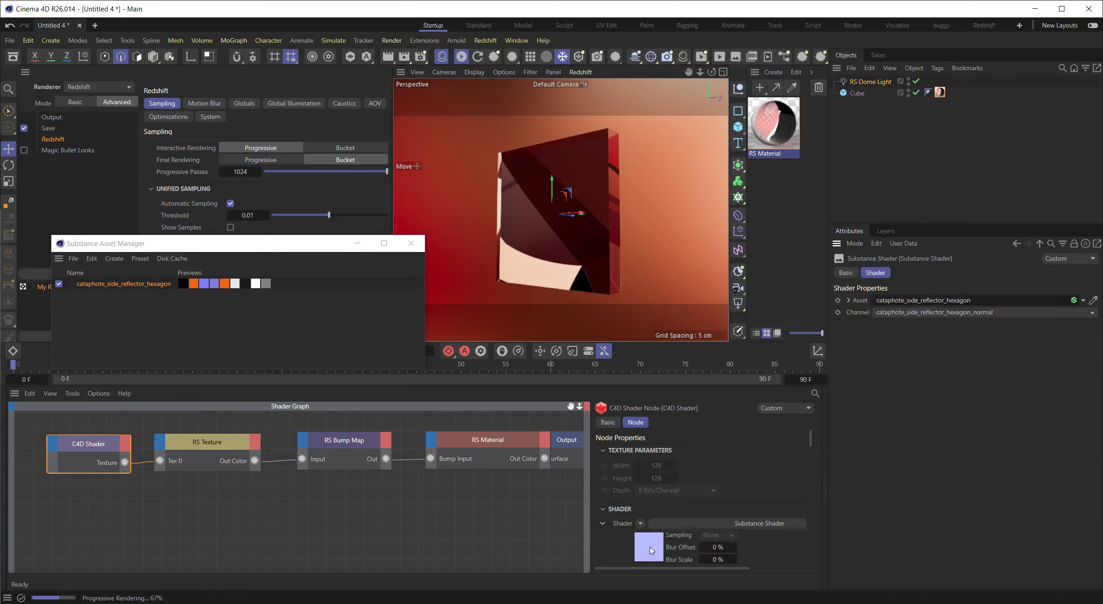
click(984, 312)
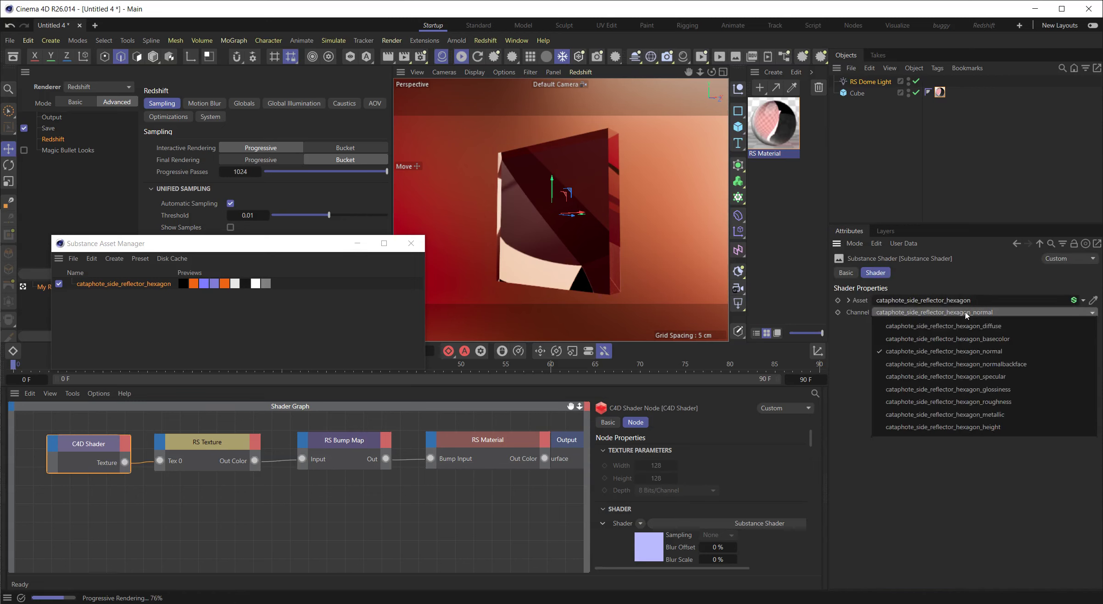
click(976, 364)
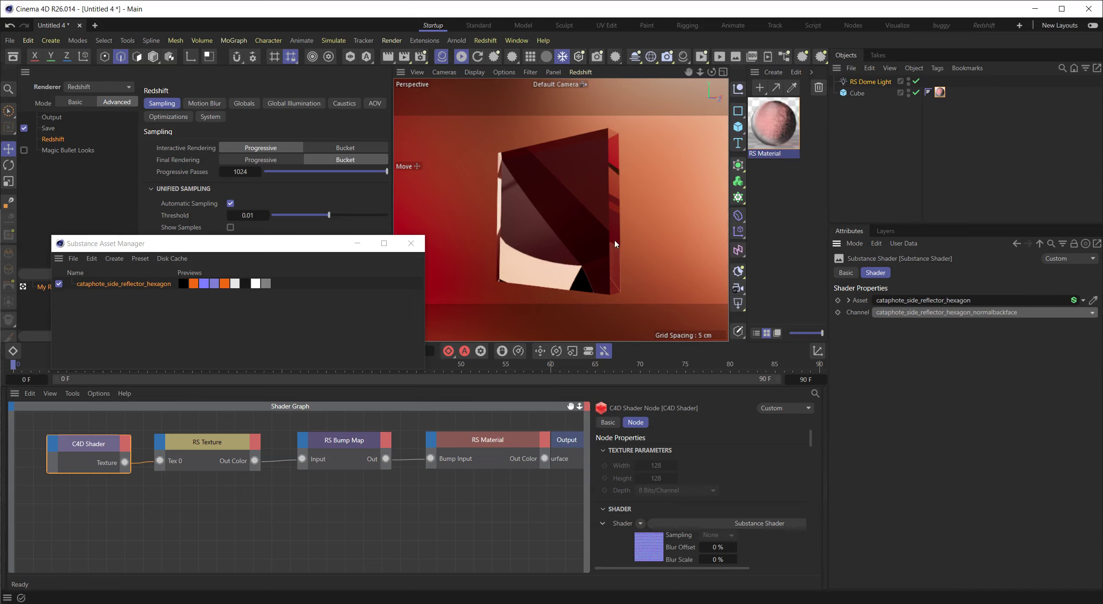
scroll(577, 225, up, 5)
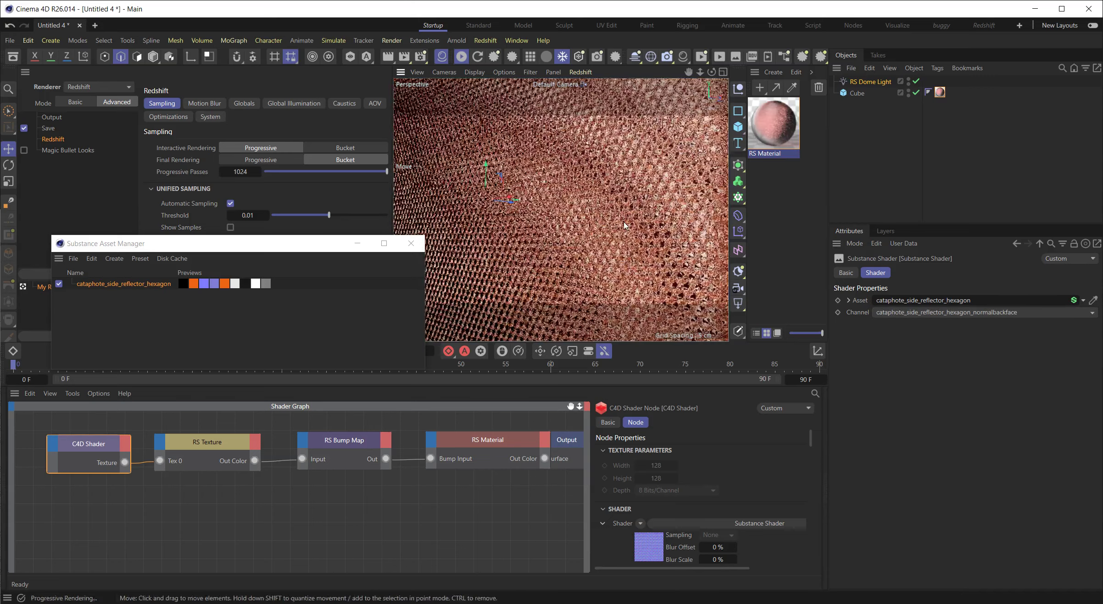
scroll(617, 239, down, 3)
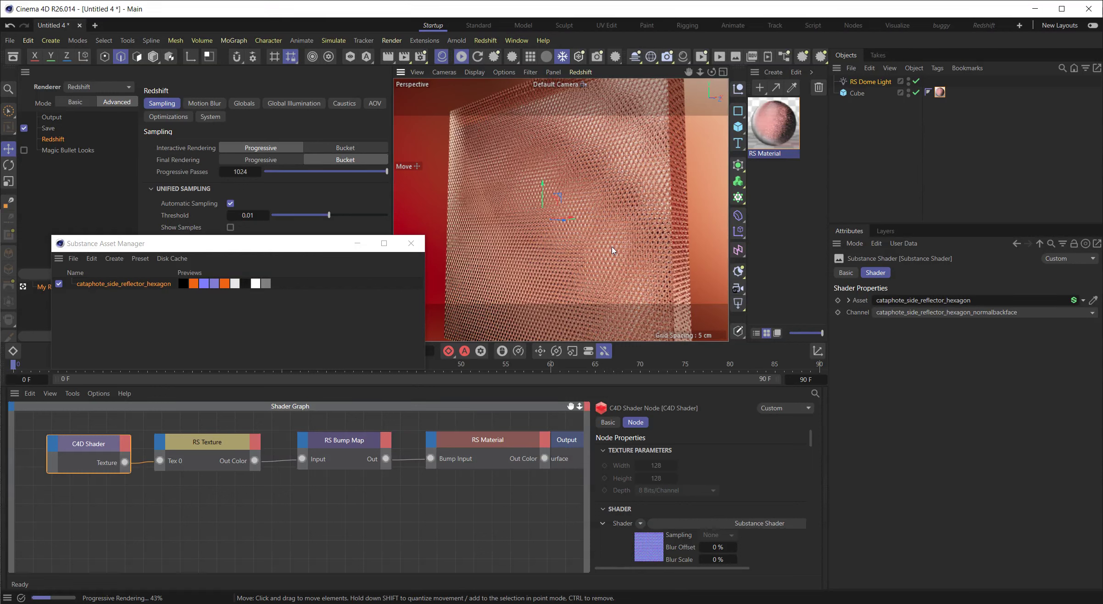
- Duplicate the connected C4D Shader and RS Texture nodes and place the copies below the originals
drag(78, 418, 216, 499)
ctrl+drag(192, 450, 192, 500)
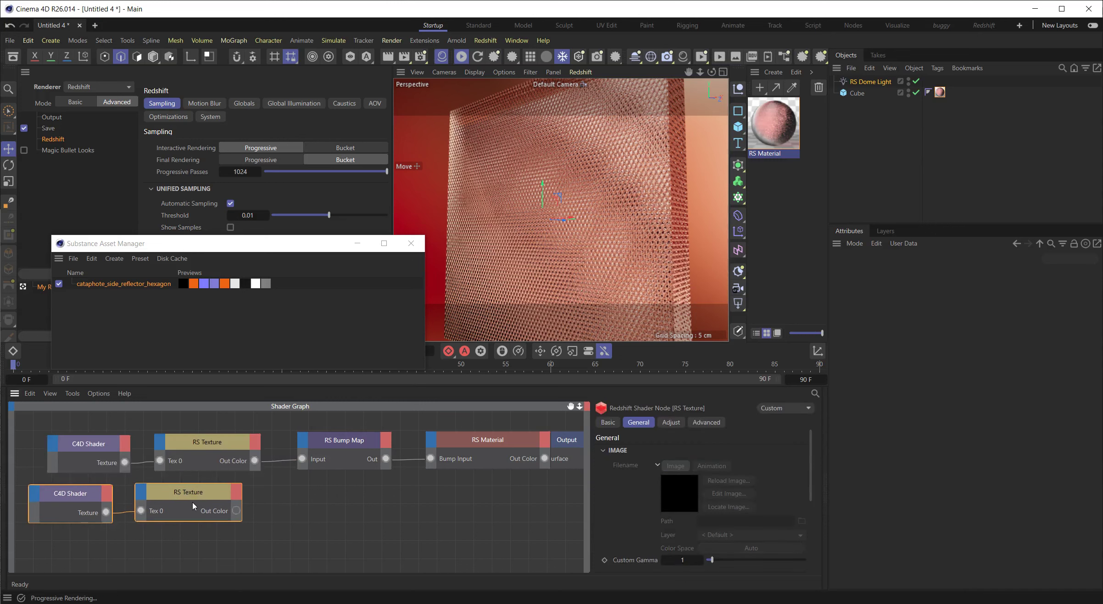
click(349, 537)
- Set the original C4D Shader's Substance channel to cataphote_side_reflector_hexagon_normal and open the duplicate's Substance Shader settings
click(108, 468)
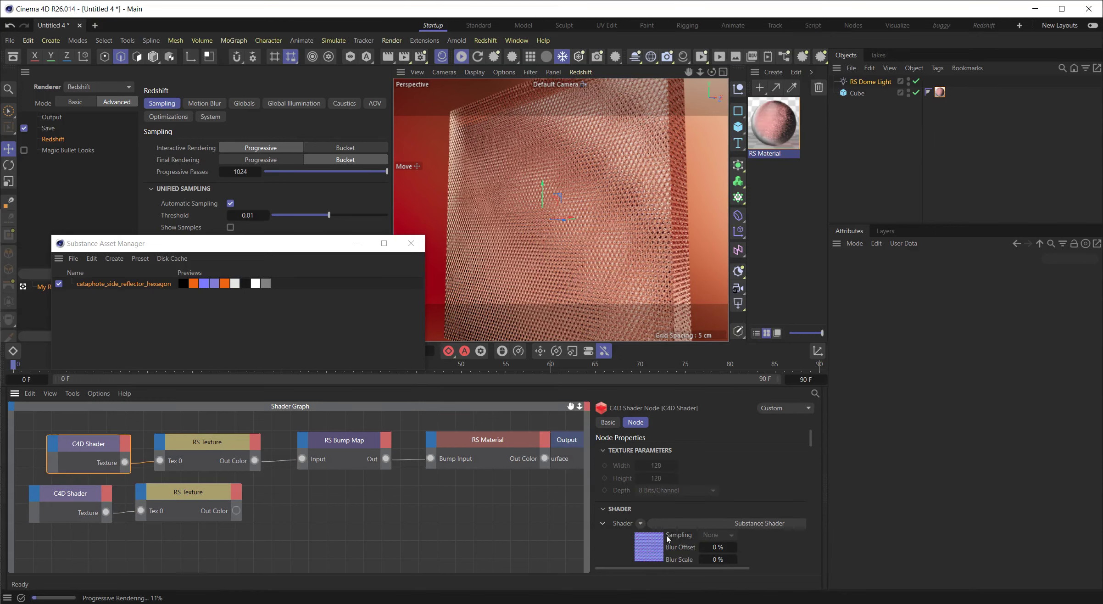
click(647, 547)
click(995, 313)
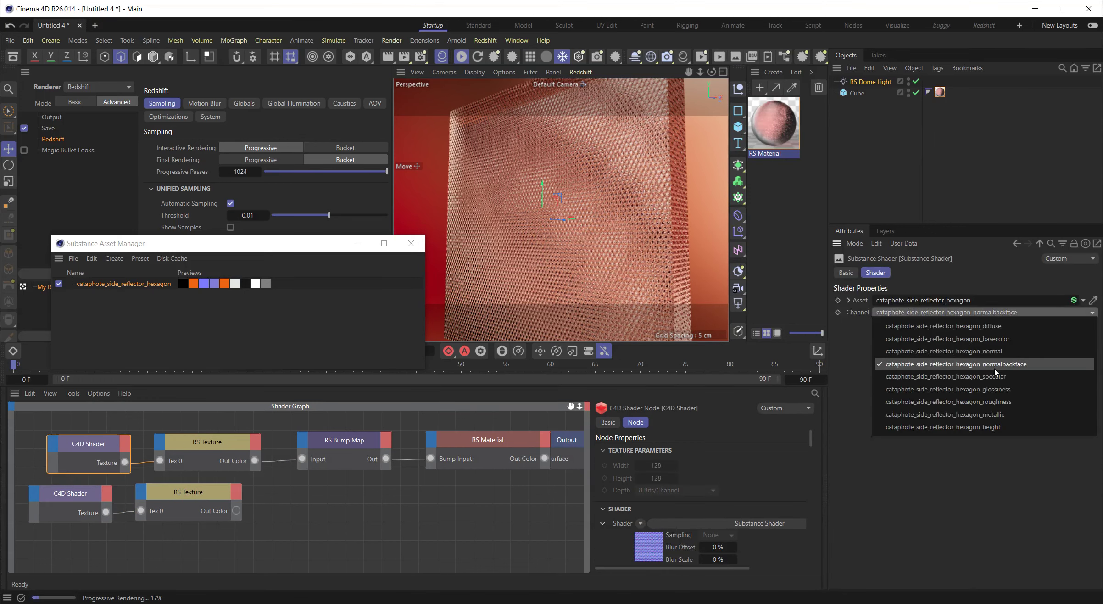
click(1003, 355)
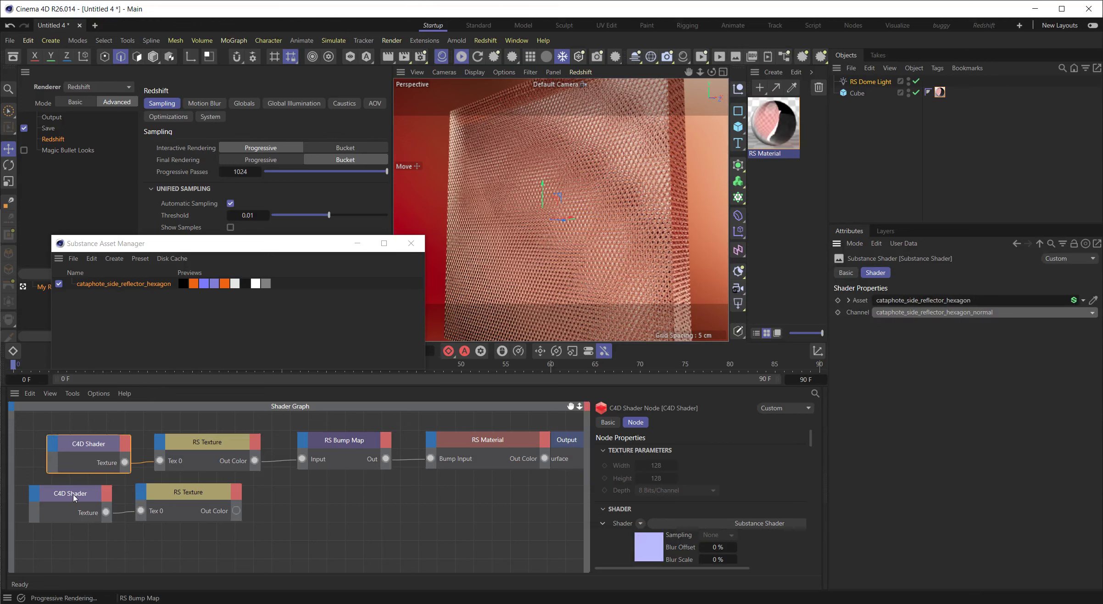
click(76, 496)
click(649, 553)
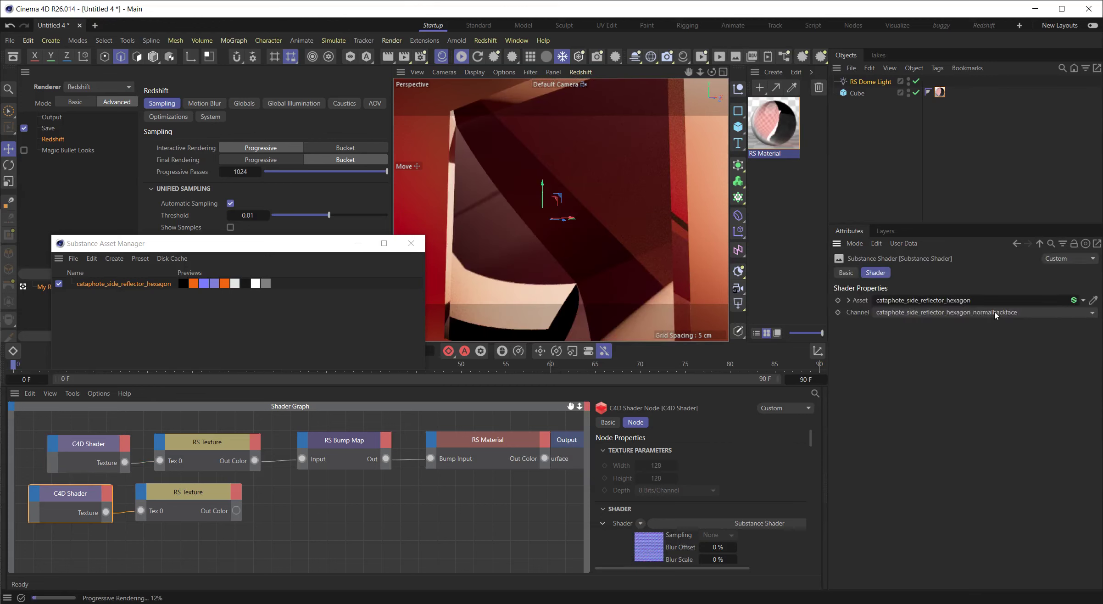
- Spread out the shader graph and align the two C4D Shader and RS Texture pairs in neat rows before the RS Bump Map
click(419, 494)
alt+right_drag(271, 511, 183, 492)
alt+middle_drag(182, 493, 248, 485)
drag(122, 434, 186, 481)
click(303, 519)
drag(71, 527, 188, 474)
- Add an RS Ray Switch node and connect the upper RS Texture to Reflection Color and the lower one to Reflection Color Back
double_click(318, 489)
text(rray)
key(Return)
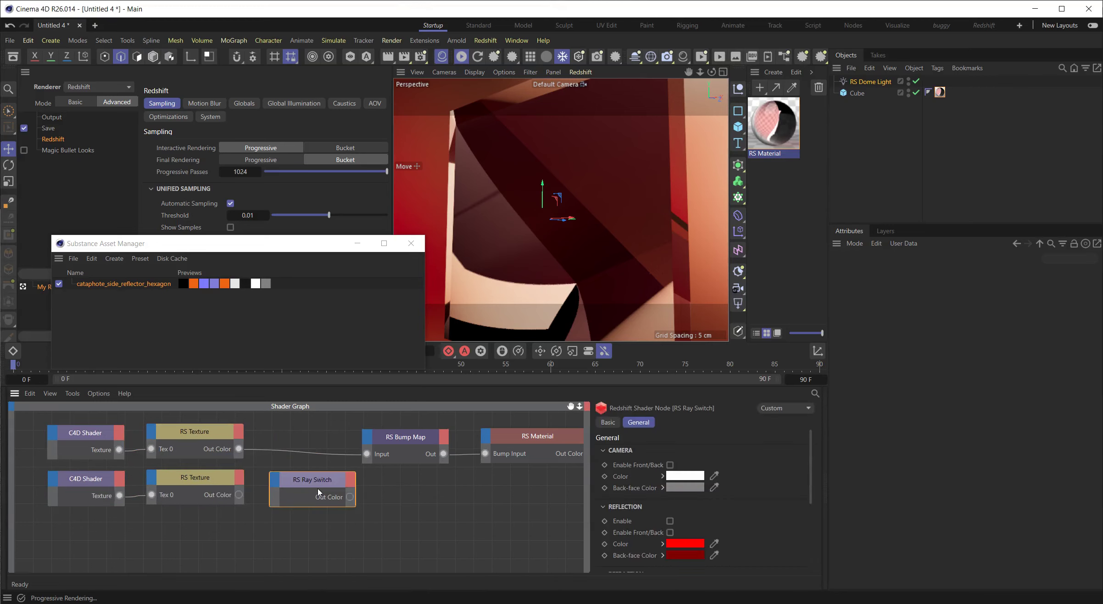
drag(238, 448, 278, 484)
mouse_move(305, 516)
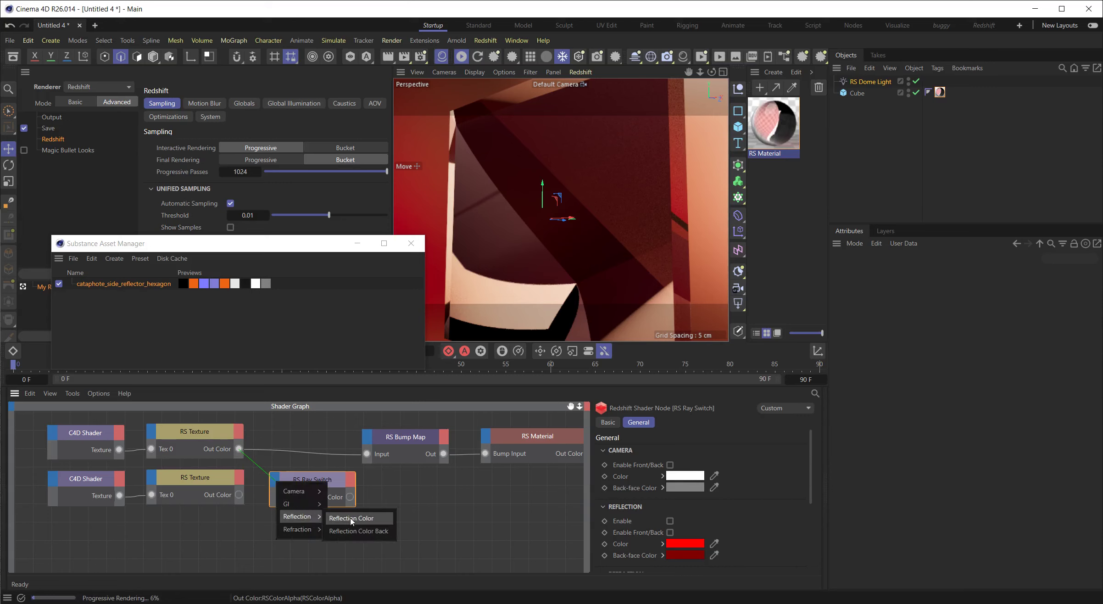
click(355, 518)
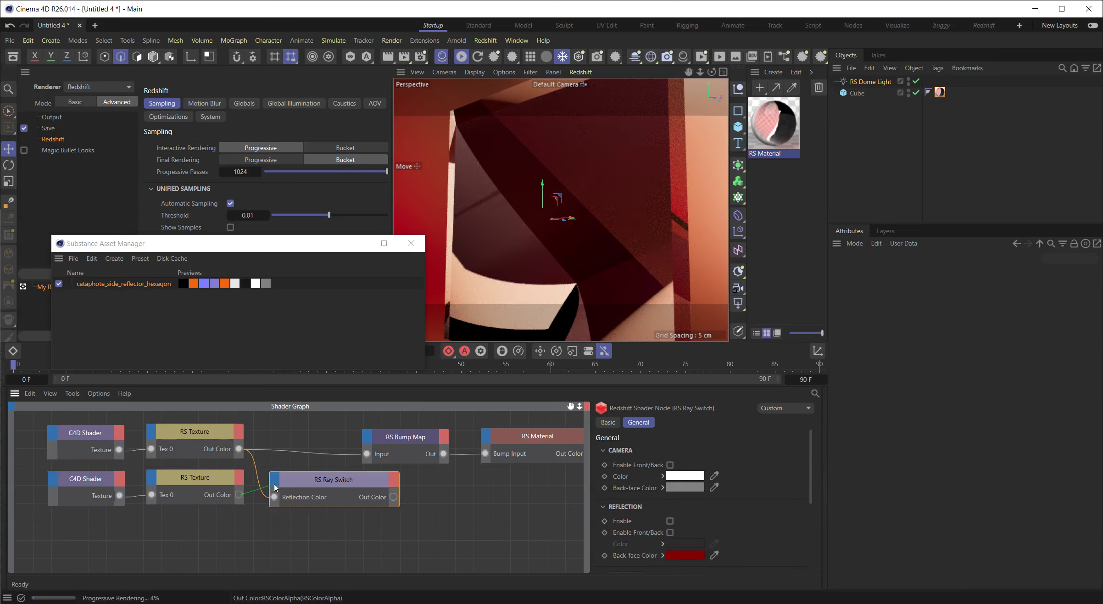
drag(276, 488, 277, 489)
mouse_move(304, 512)
click(358, 529)
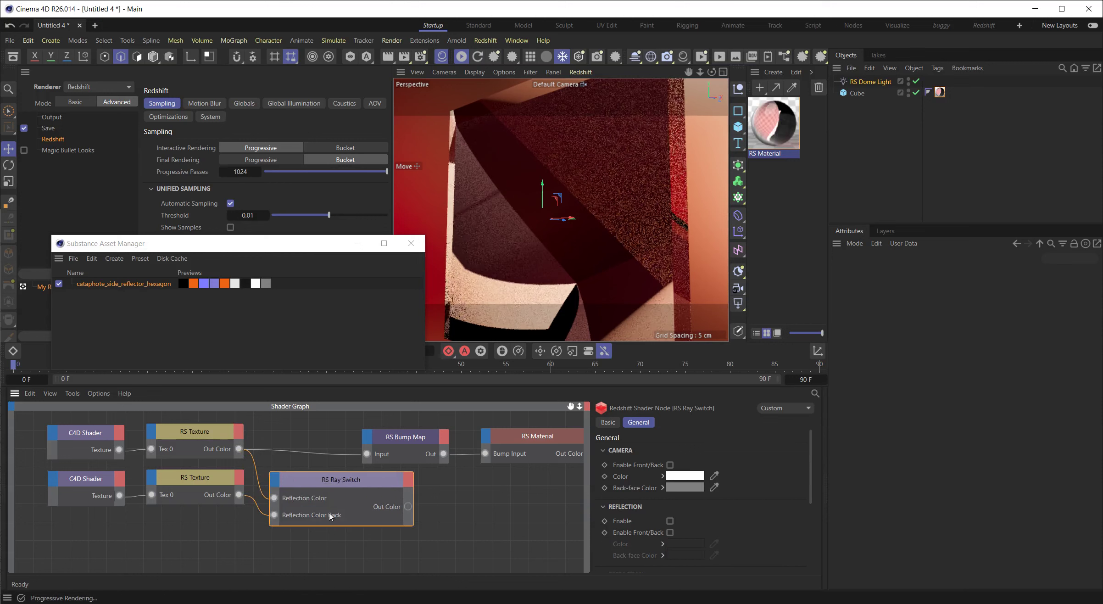
- Connect the upper RS Texture to the RS Ray Switch's Refraction Color and the lower one to Refraction Color Back
drag(239, 449, 276, 486)
mouse_move(294, 529)
click(339, 532)
mouse_move(296, 529)
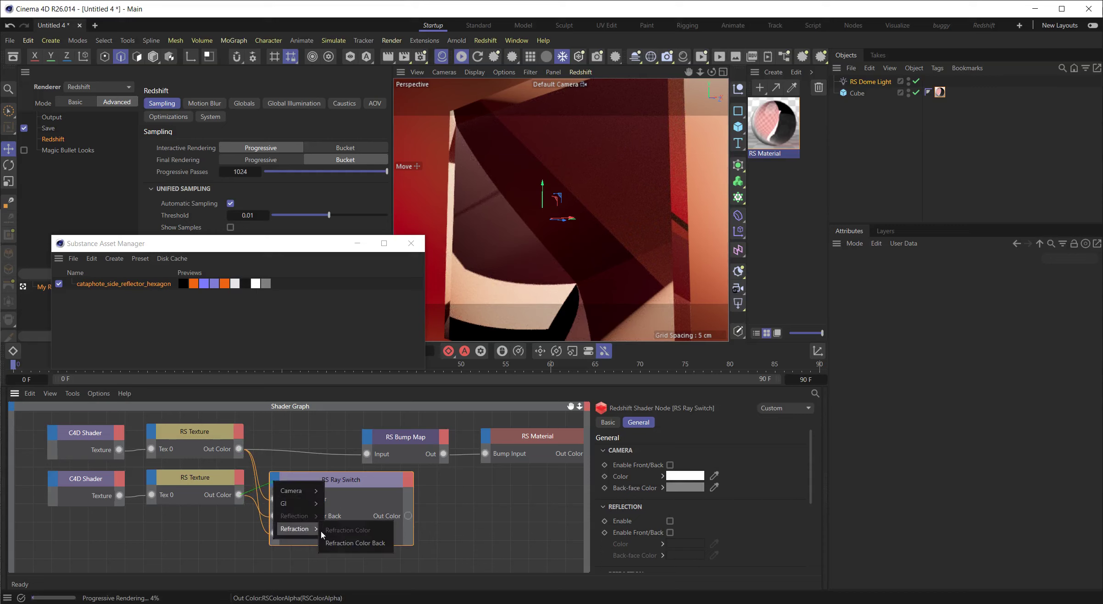
click(353, 544)
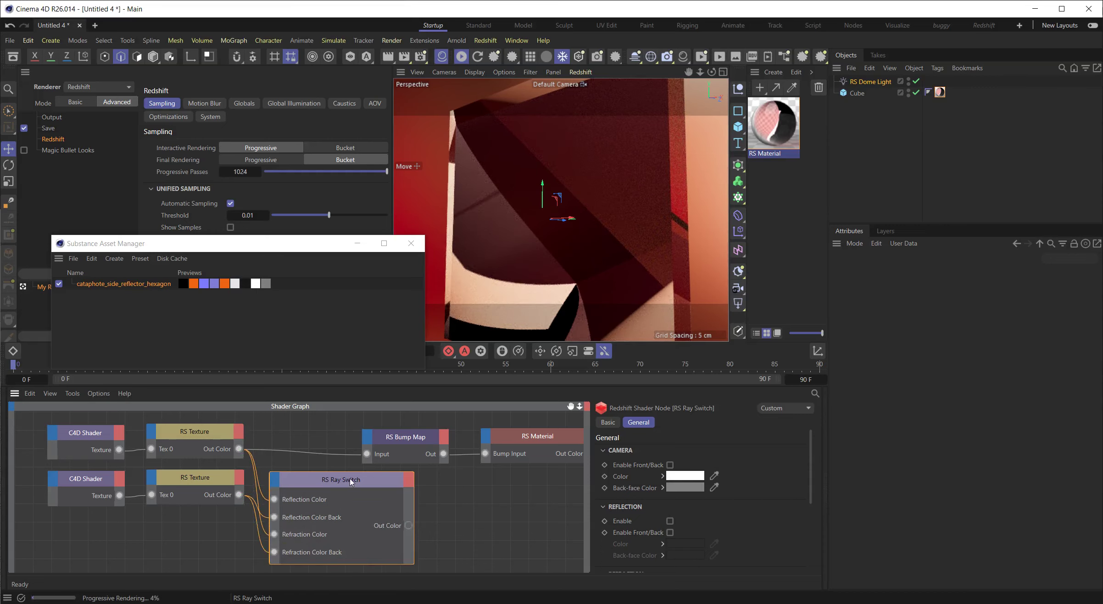
- Enable Reflection and Refraction with Front/Back on the RS Ray Switch and connect its Out Color to the RS Bump Map input
click(670, 521)
click(671, 533)
drag(810, 484, 815, 529)
click(670, 503)
click(669, 513)
drag(404, 525, 367, 455)
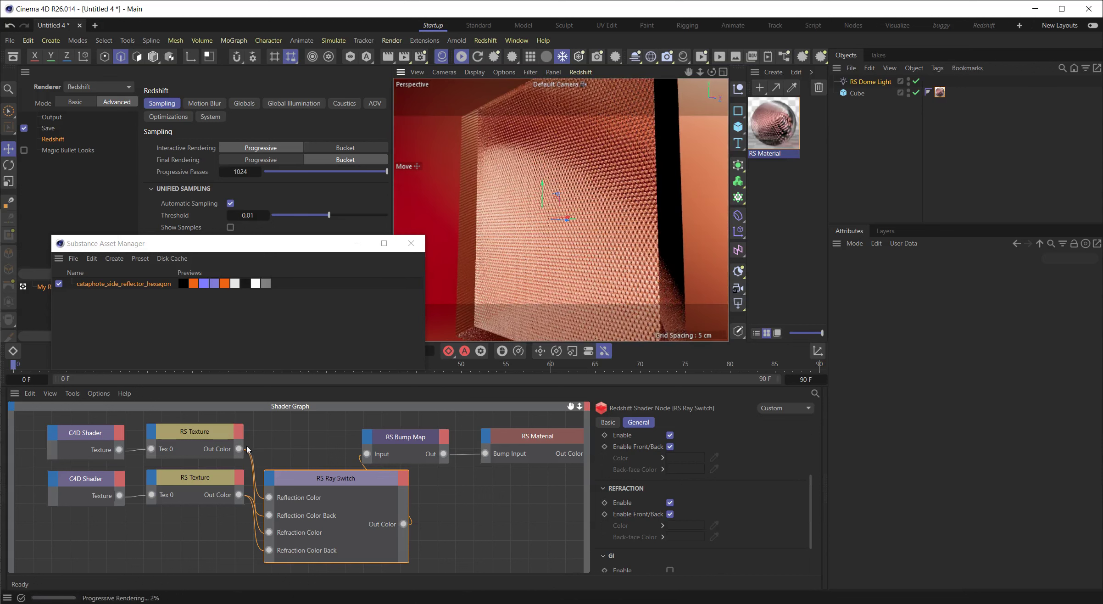
- Try the lower RS Texture directly as RS Bump Map input, reconnect the RS Ray Switch and inspect the hexagon relief on the cube
drag(239, 495, 368, 455)
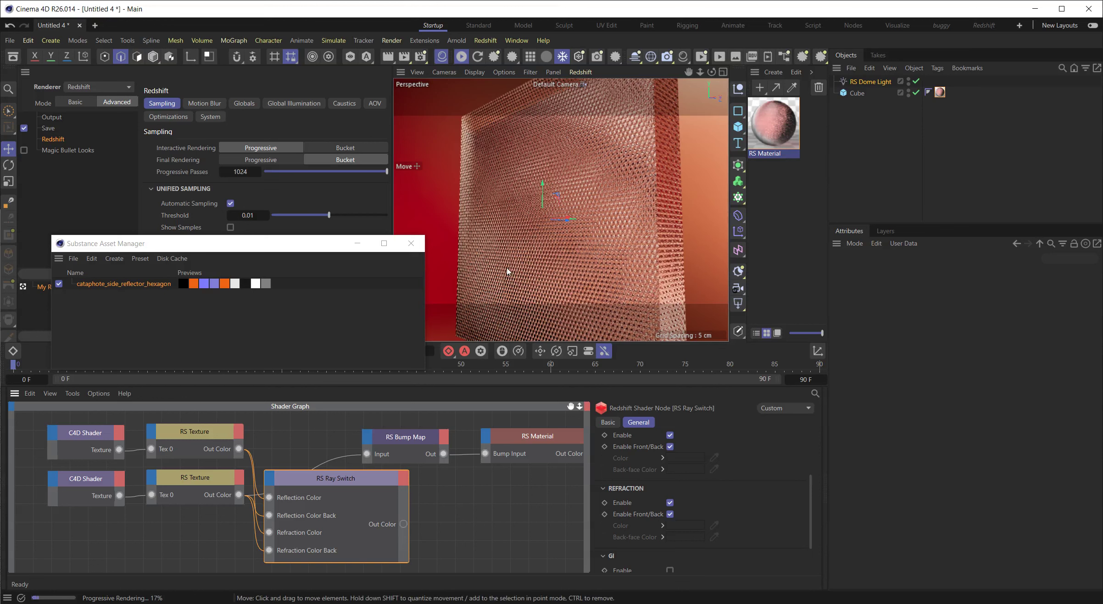
drag(403, 524, 367, 454)
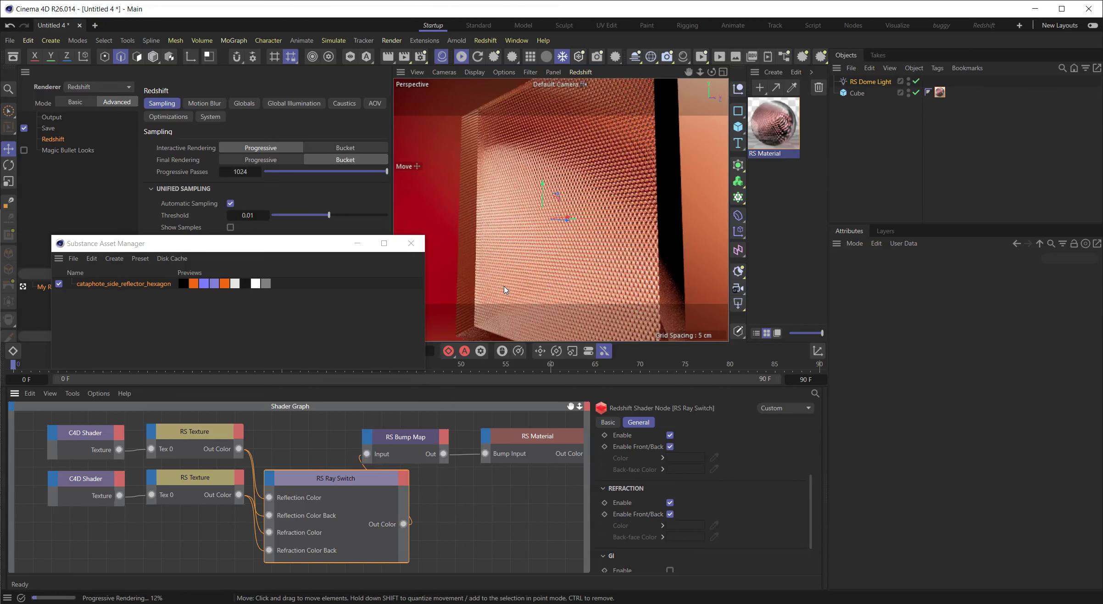
alt+drag(557, 263, 611, 264)
scroll(608, 261, up, 2)
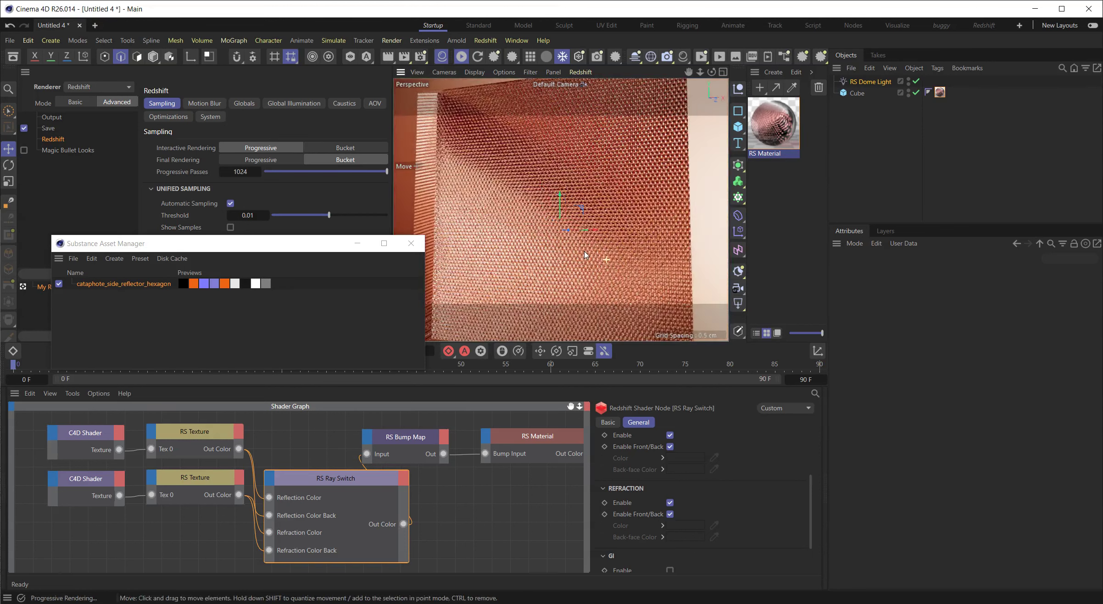
scroll(585, 256, down, 5)
scroll(431, 489, down, 2)
- Move the Output and RS Bump Map nodes apart and duplicate the upper C4D Shader and RS Texture pair above the originals
middle_drag(421, 463, 352, 460)
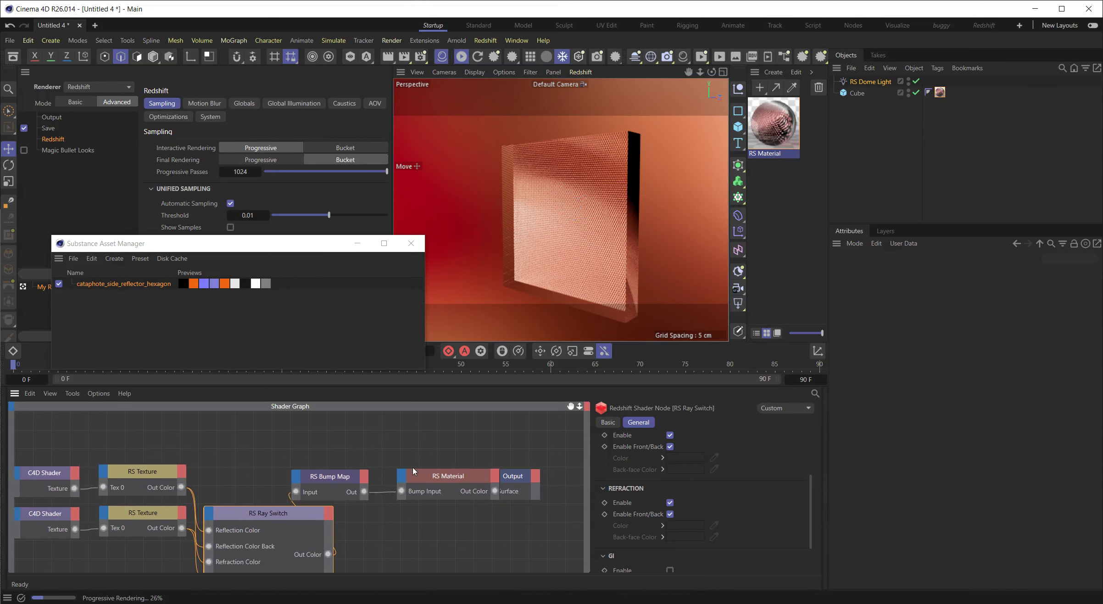
drag(513, 477, 552, 477)
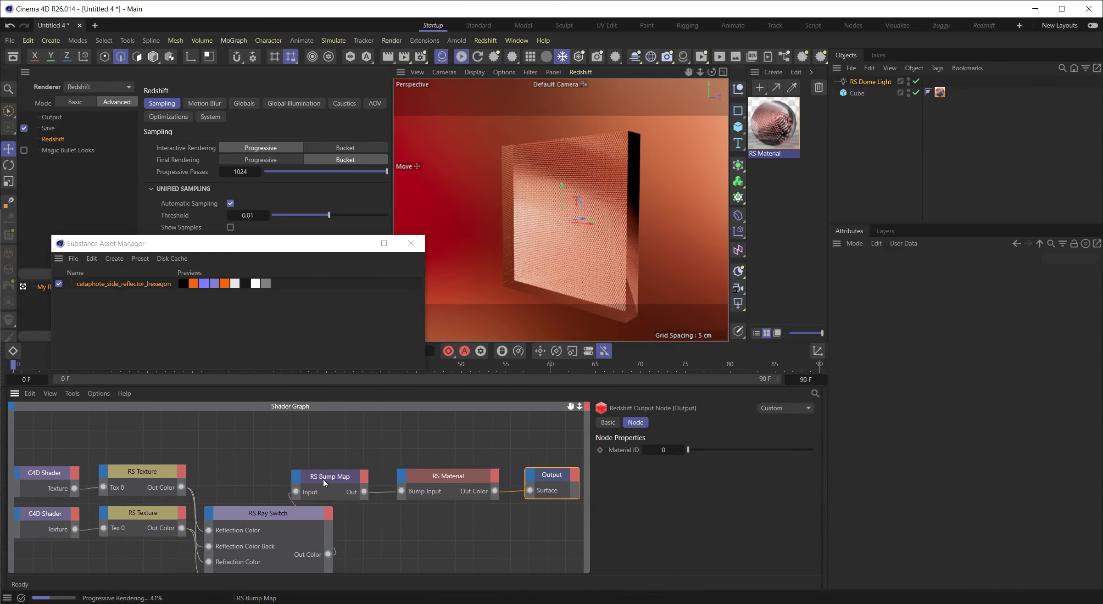
drag(316, 475, 390, 527)
middle_drag(200, 436, 340, 478)
drag(173, 469, 282, 460)
click(281, 492)
- Set the copied C4D Shader's Substance channel to cataphote_side_reflector_hexagon_roughness and connect its RS Texture to the RS Material's Refl Roughness
click(184, 465)
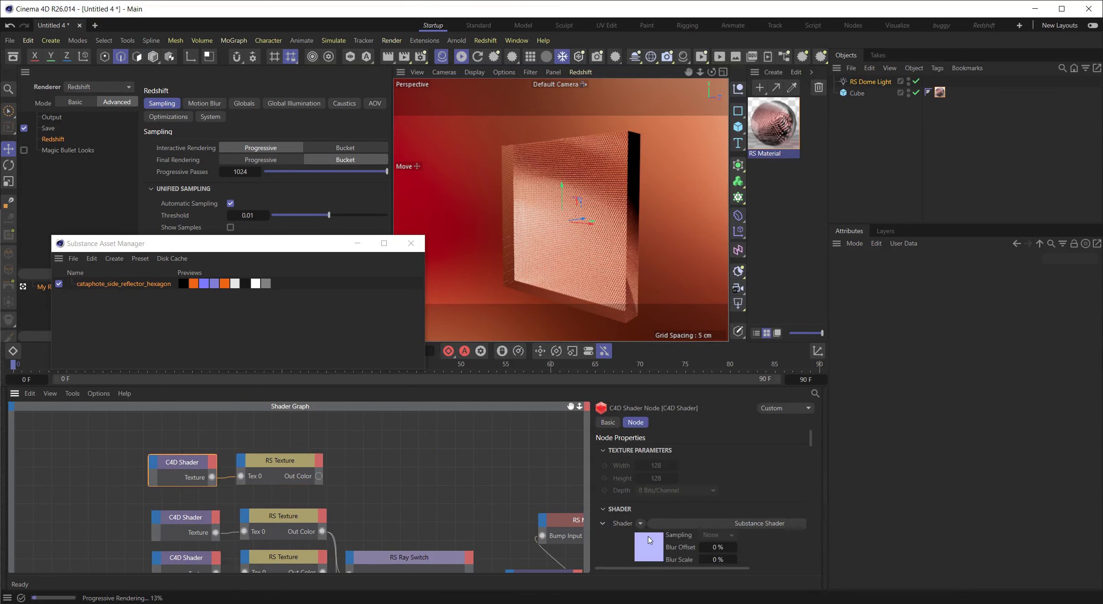
click(969, 311)
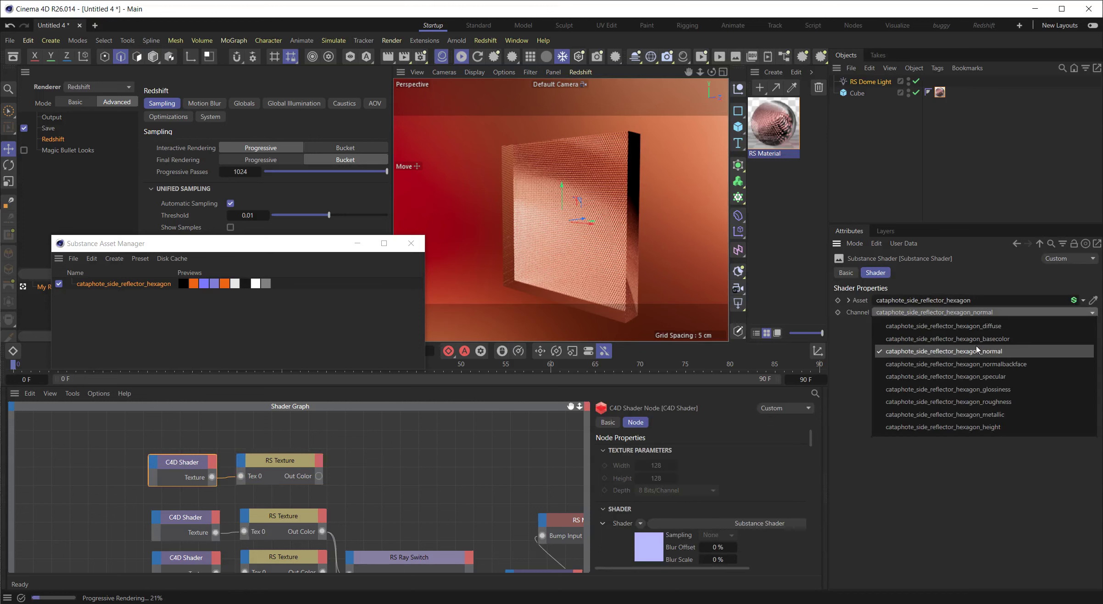
click(980, 402)
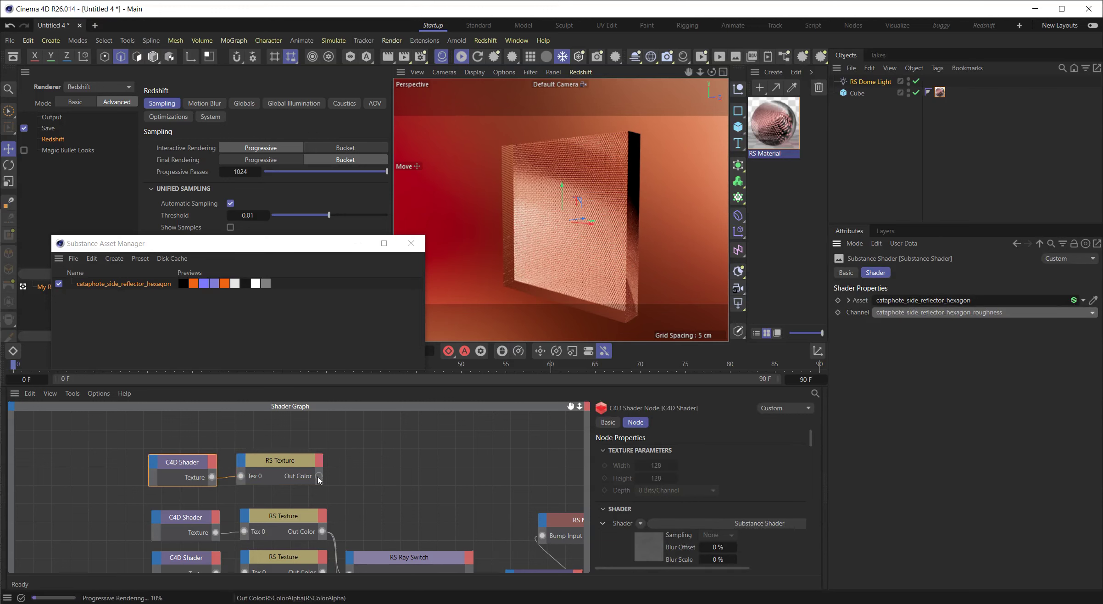
drag(318, 476, 548, 521)
mouse_move(644, 590)
mouse_move(664, 574)
click(736, 585)
- Move the normal map nodes with the RS Ray Switch away from the RS Material and place the RS Bump Map between them
middle_drag(553, 546, 524, 511)
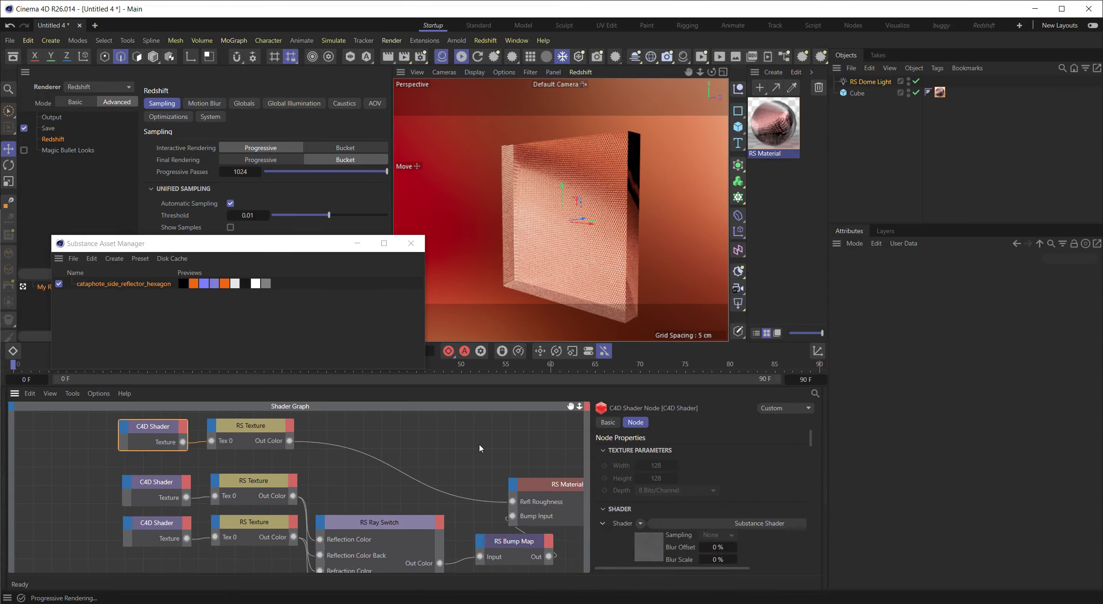
middle_drag(453, 499, 456, 469)
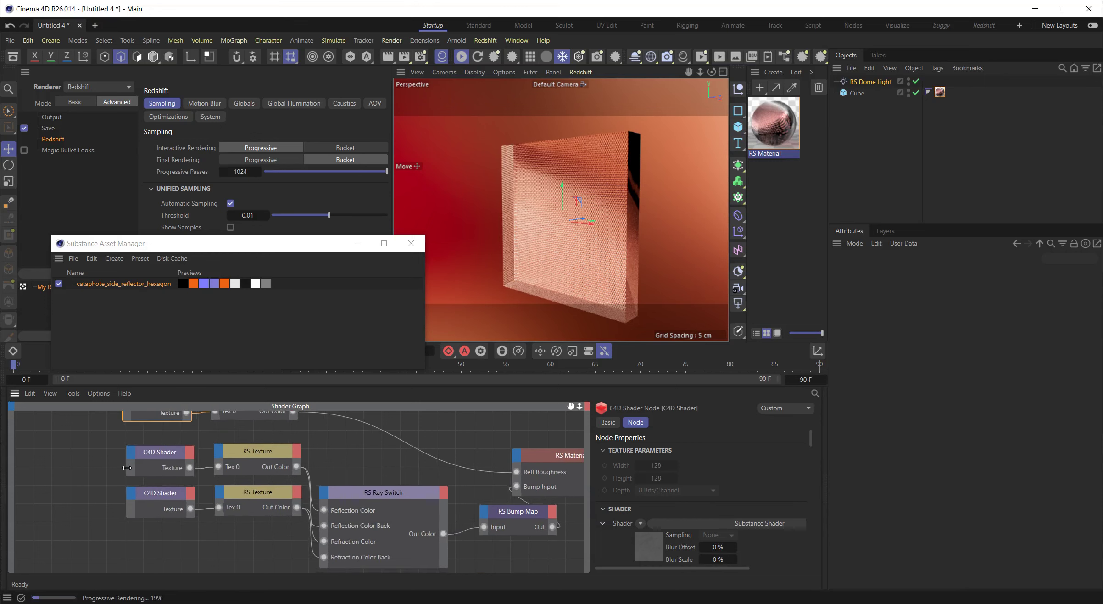
drag(87, 455, 262, 460)
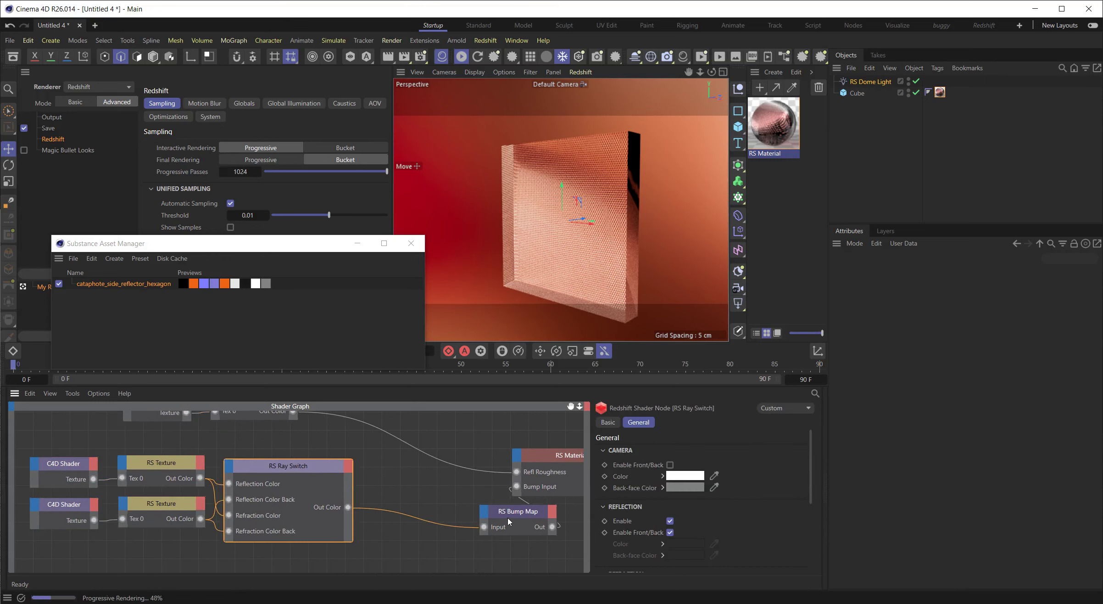
drag(508, 521, 413, 498)
middle_drag(421, 500, 401, 553)
scroll(414, 448, down, 1)
middle_drag(414, 449, 411, 449)
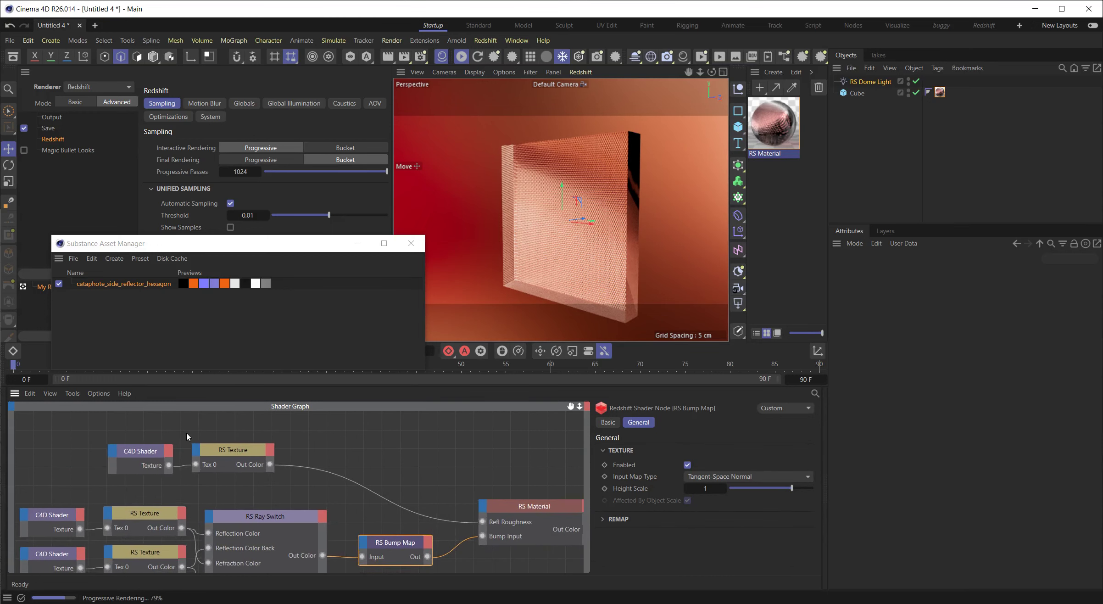
- Move the roughness C4D Shader and RS Texture pair below the normal map nodes in the shader graph
drag(137, 451, 62, 439)
mouse_move(192, 446)
mouse_down()
mouse_move(232, 445)
mouse_move(183, 442)
mouse_up()
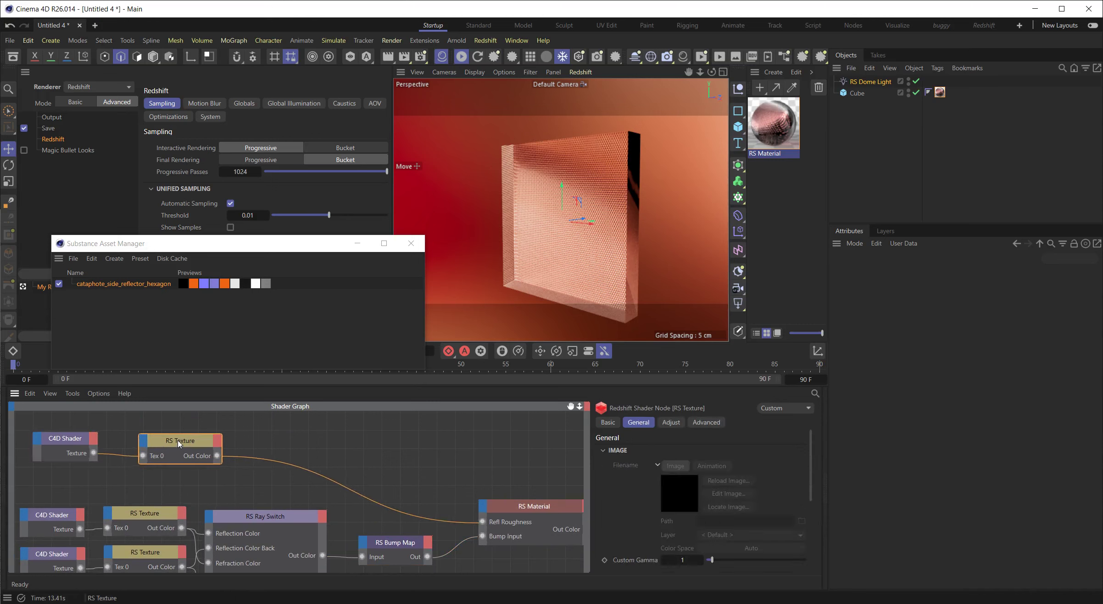
drag(60, 422, 174, 452)
scroll(367, 471, down, 2)
middle_drag(319, 497, 319, 469)
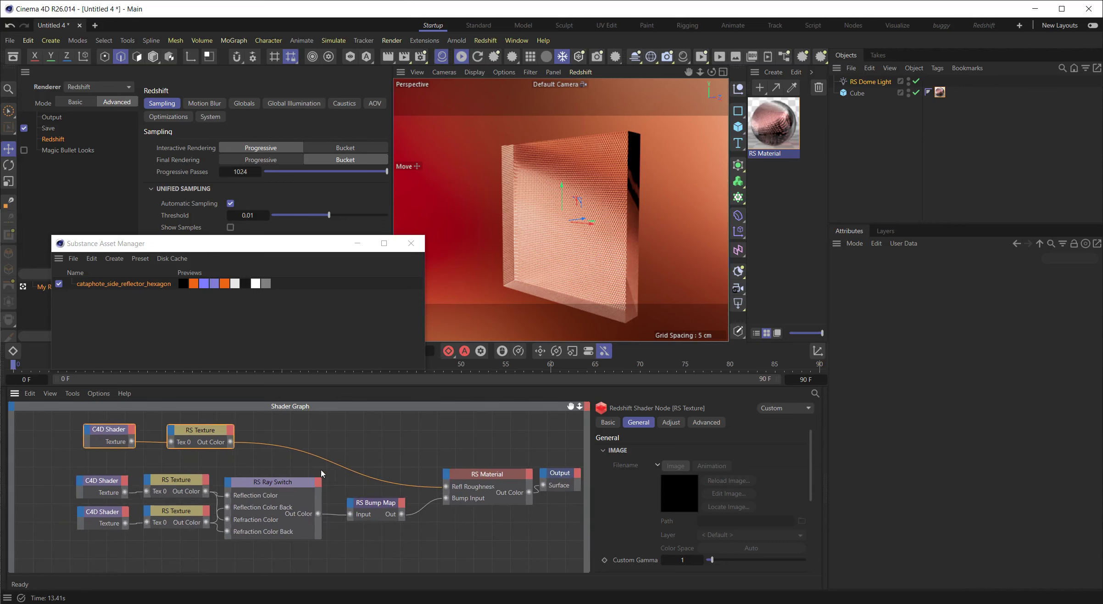
drag(201, 430, 291, 555)
- Place the RS Material's Refl Roughness input below Bump Input and line up the Output node beside the material
drag(466, 487, 463, 533)
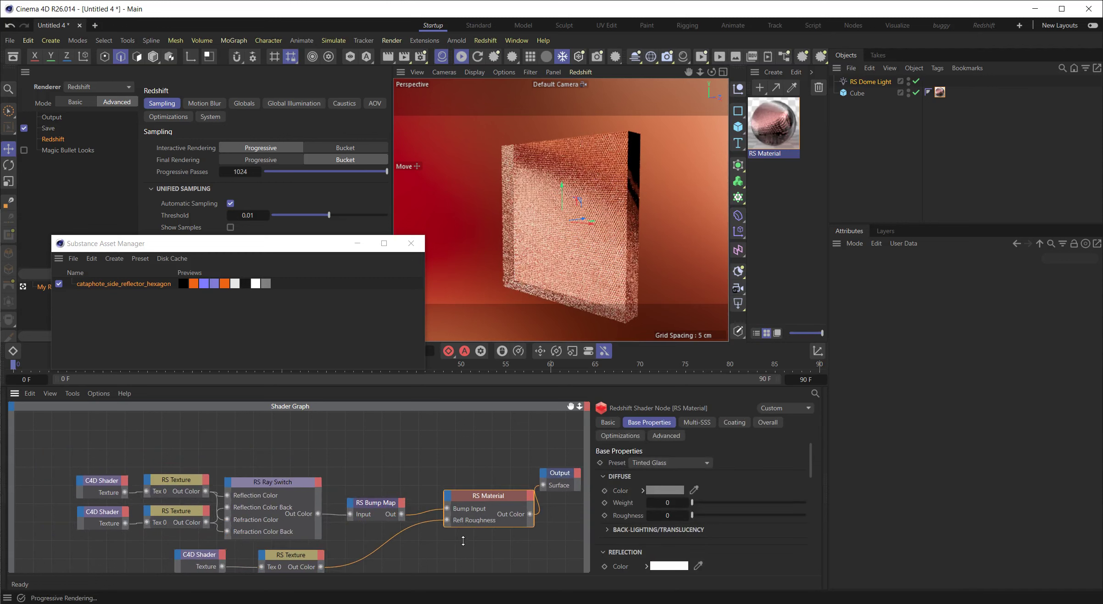
mouse_move(488, 556)
middle_down()
mouse_move(476, 549)
mouse_move(485, 541)
middle_up()
scroll(523, 563, down, 1)
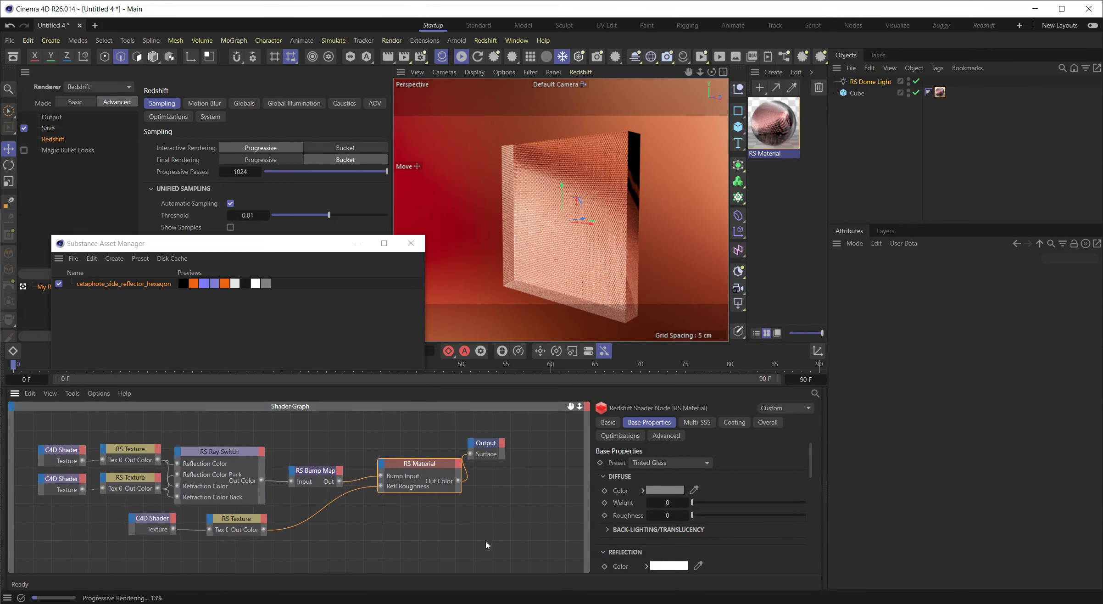
click(489, 456)
drag(485, 444, 524, 469)
middle_drag(317, 498, 362, 491)
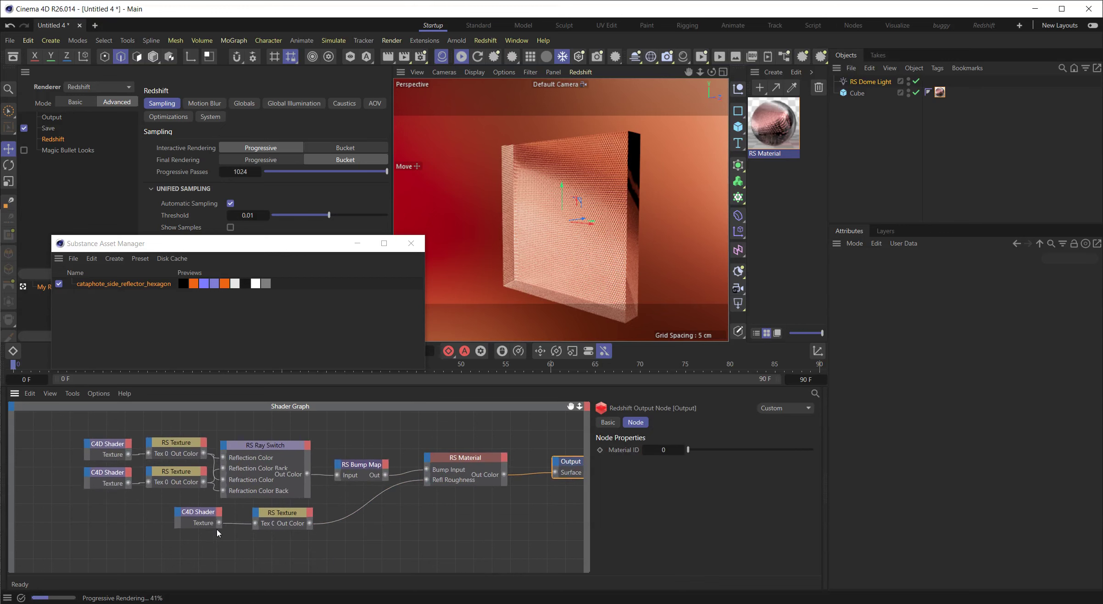
- Review the available Substance channels in the roughness C4D Shader without changing the selection
click(192, 517)
click(648, 545)
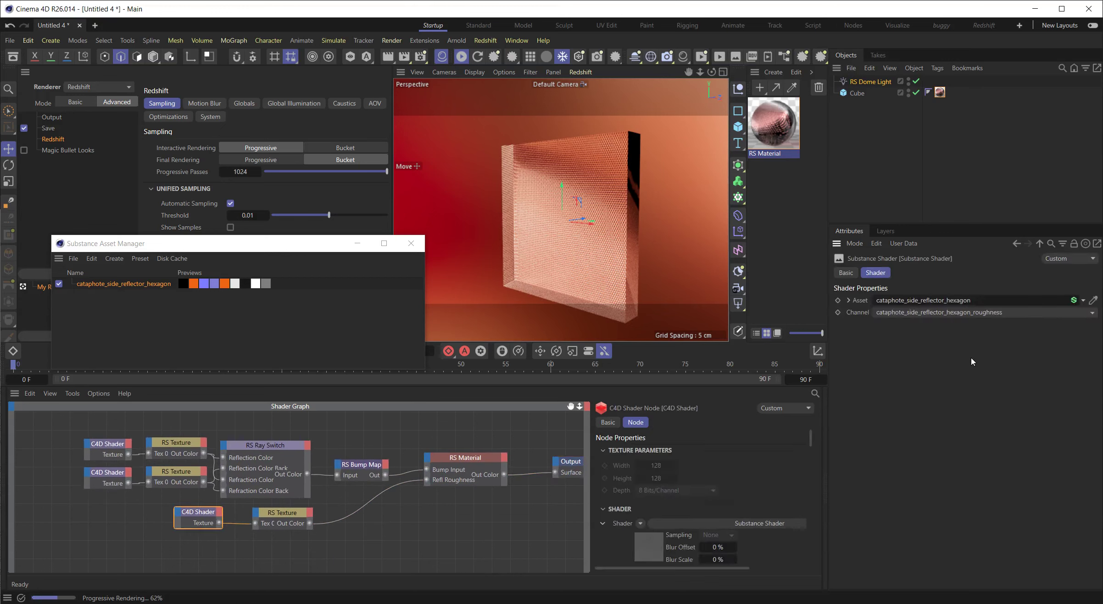
click(987, 313)
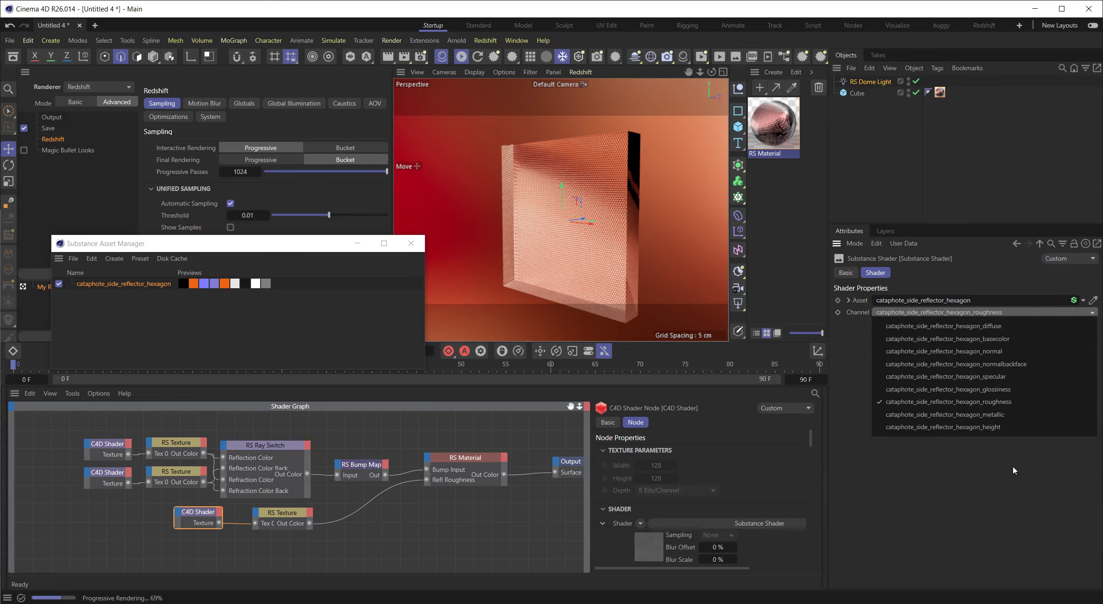
click(977, 491)
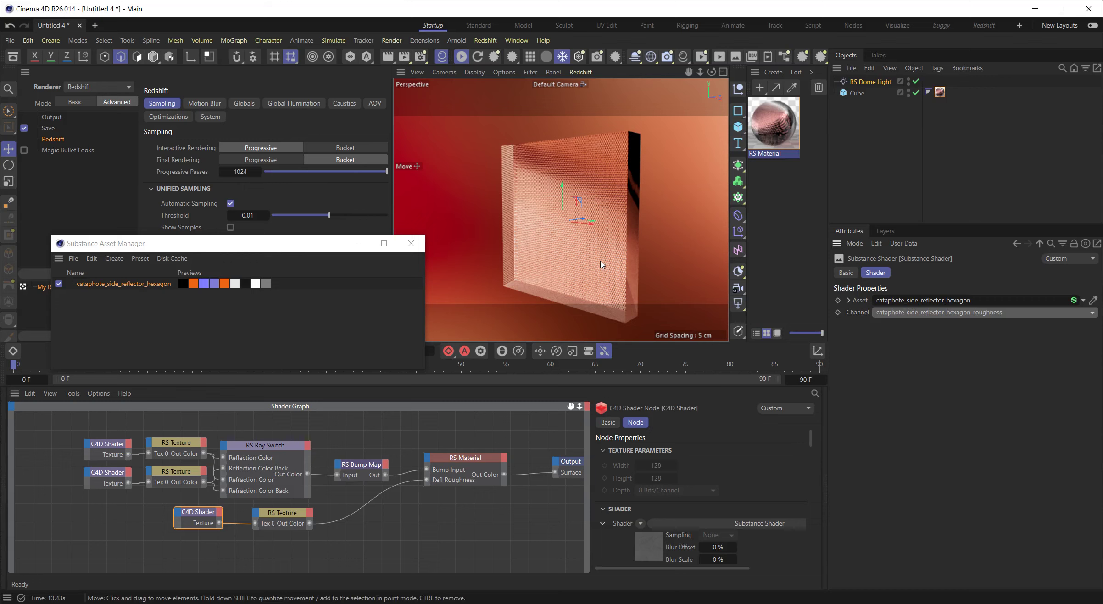
- Set the RS Material's reflection BRDF to GGX
click(465, 457)
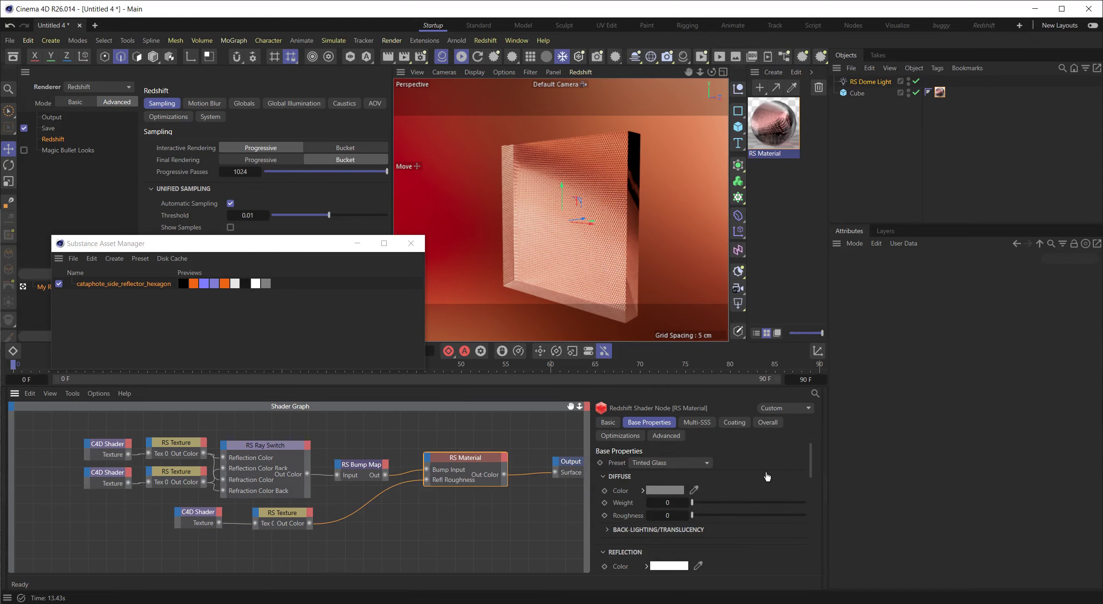
scroll(811, 461, down, 5)
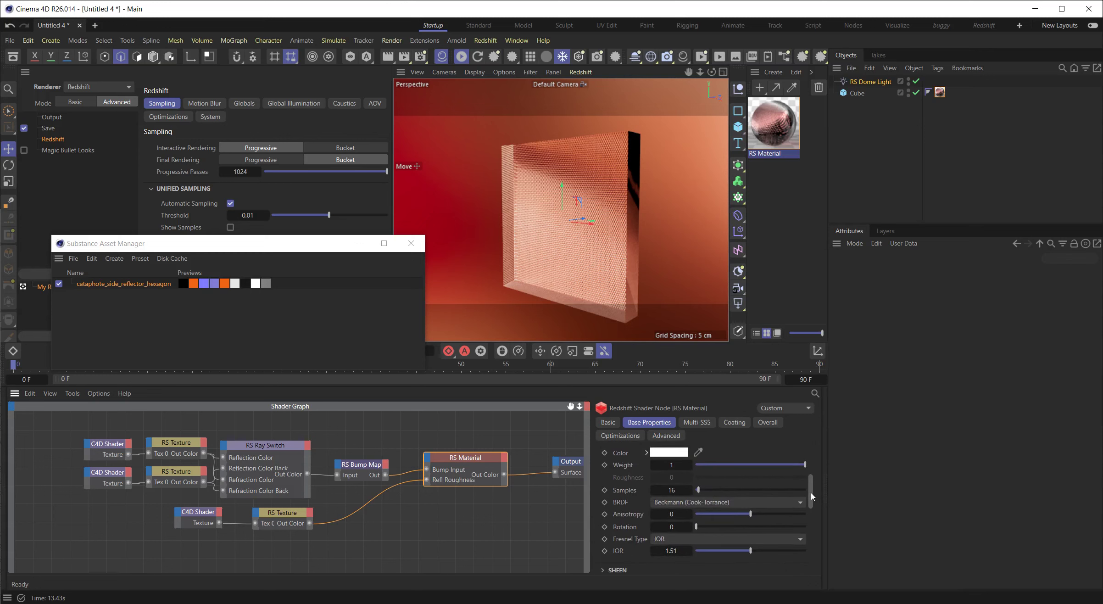
click(721, 502)
click(712, 524)
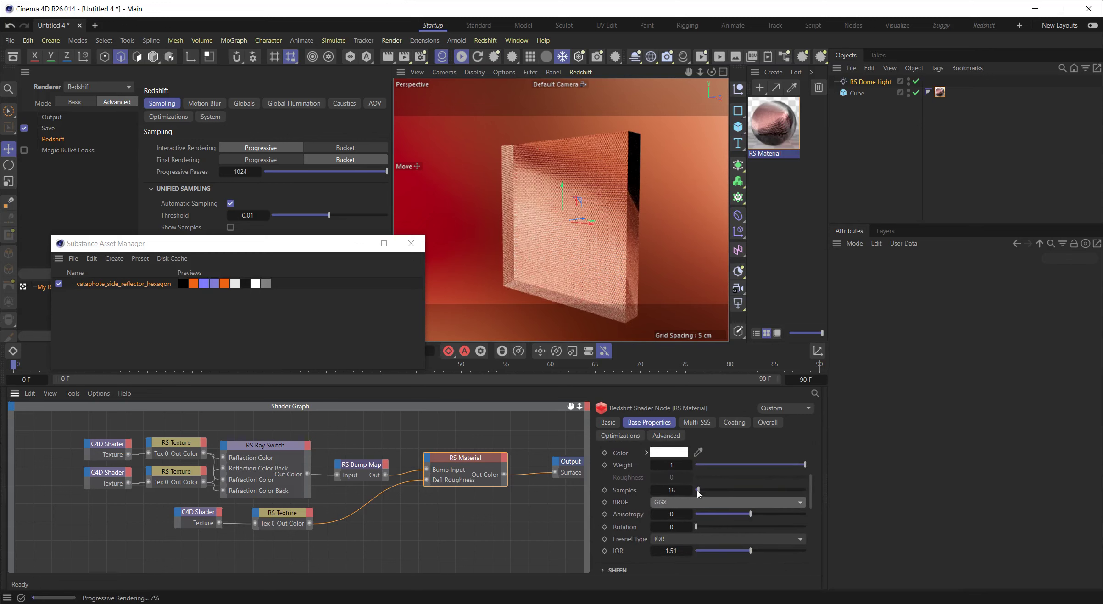
- Set the RS Material's reflection Fresnel Type to Metalness and keep the Metalness value at 0
scroll(811, 494, down, 2)
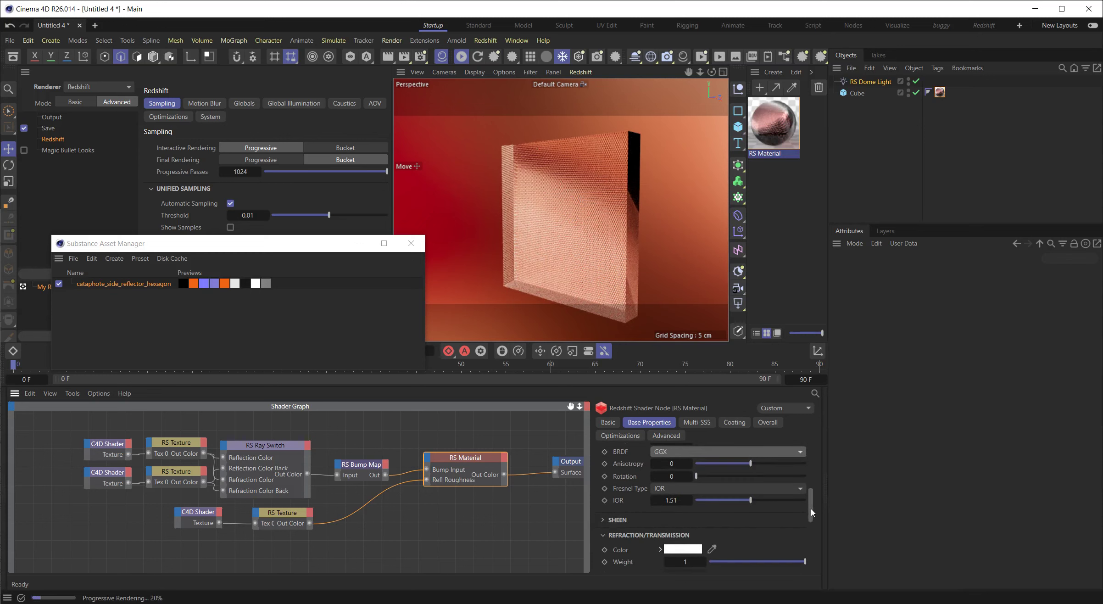
click(709, 489)
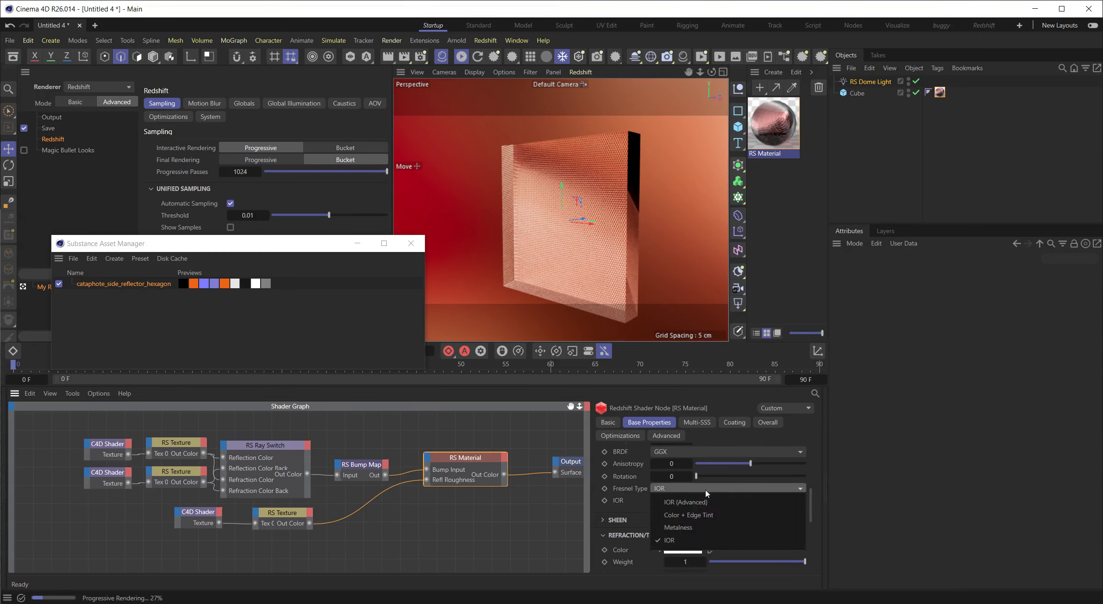
click(696, 528)
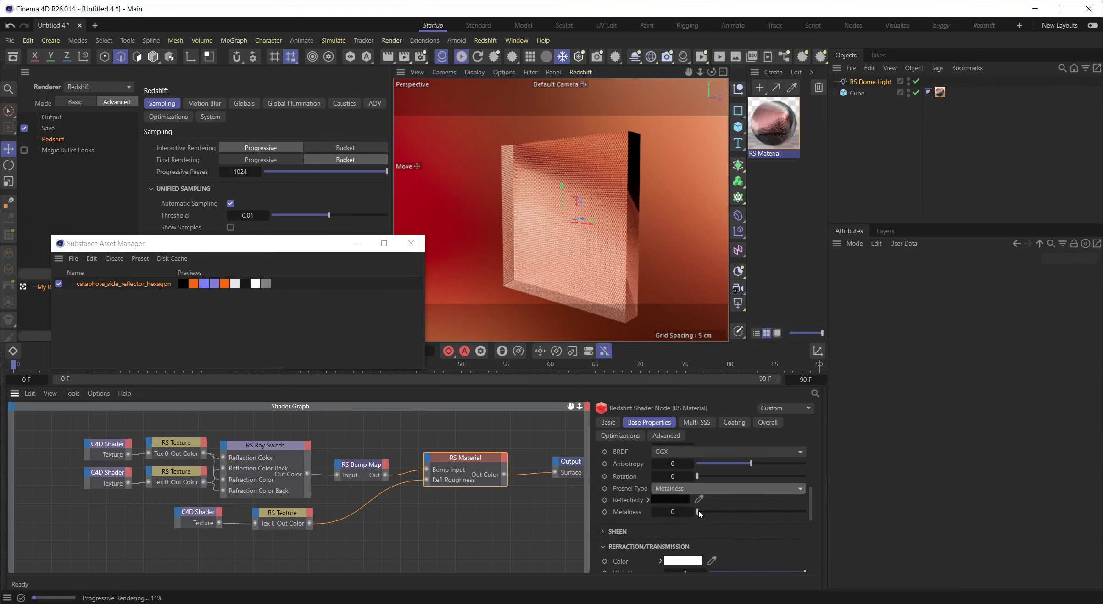
mouse_move(709, 513)
mouse_down()
mouse_move(797, 512)
mouse_move(688, 511)
mouse_up()
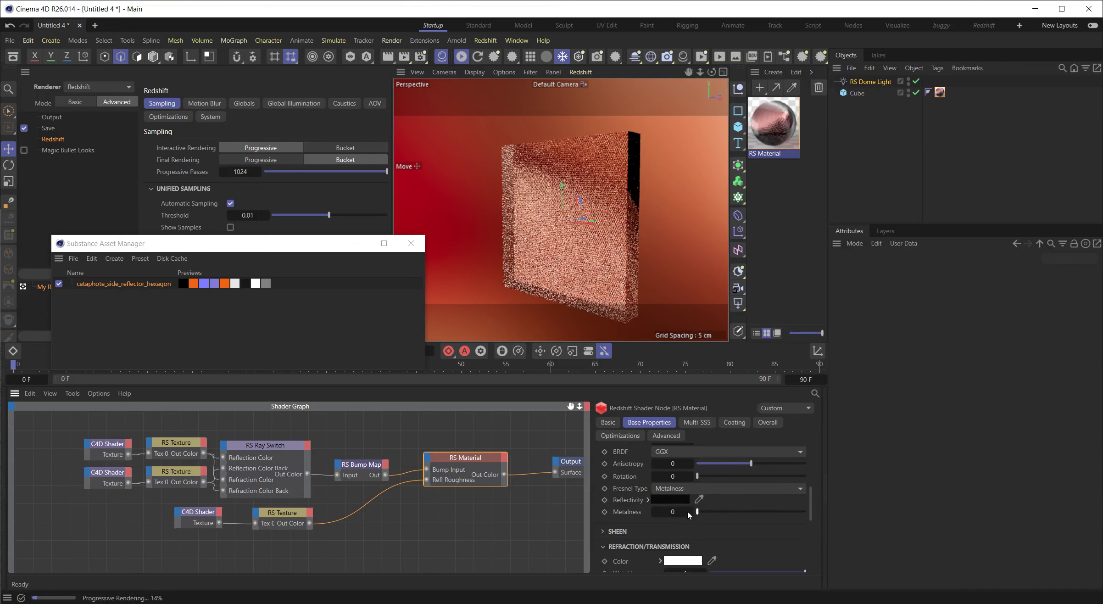
- Duplicate the roughness C4D Shader and RS Texture pair and set the copy's channel to cataphote_side_reflector_hexagon_metallic
drag(184, 543, 278, 558)
click(195, 546)
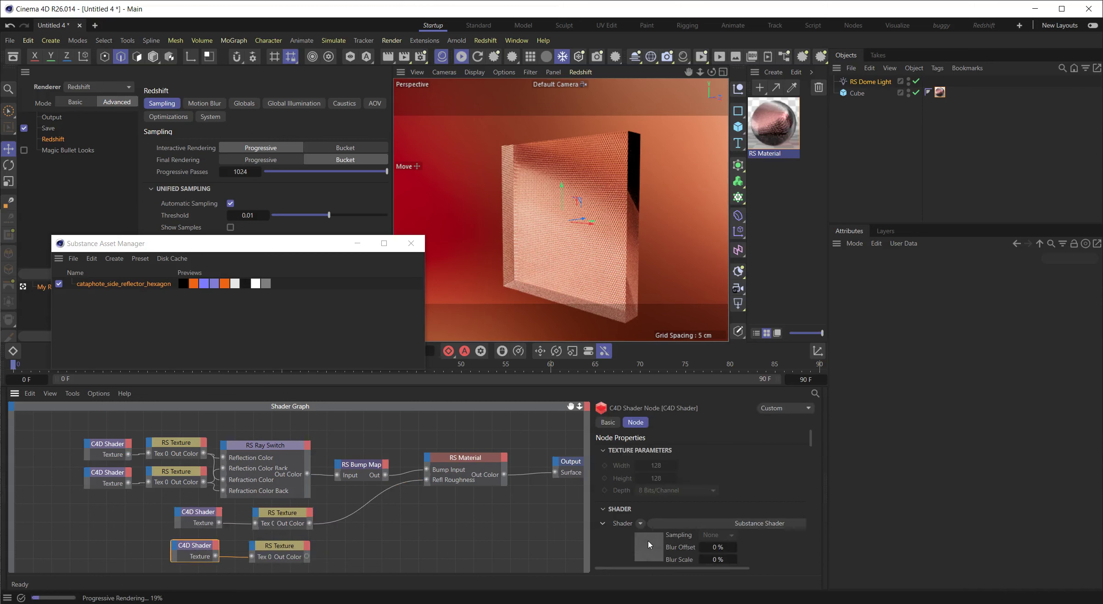
click(642, 540)
click(968, 315)
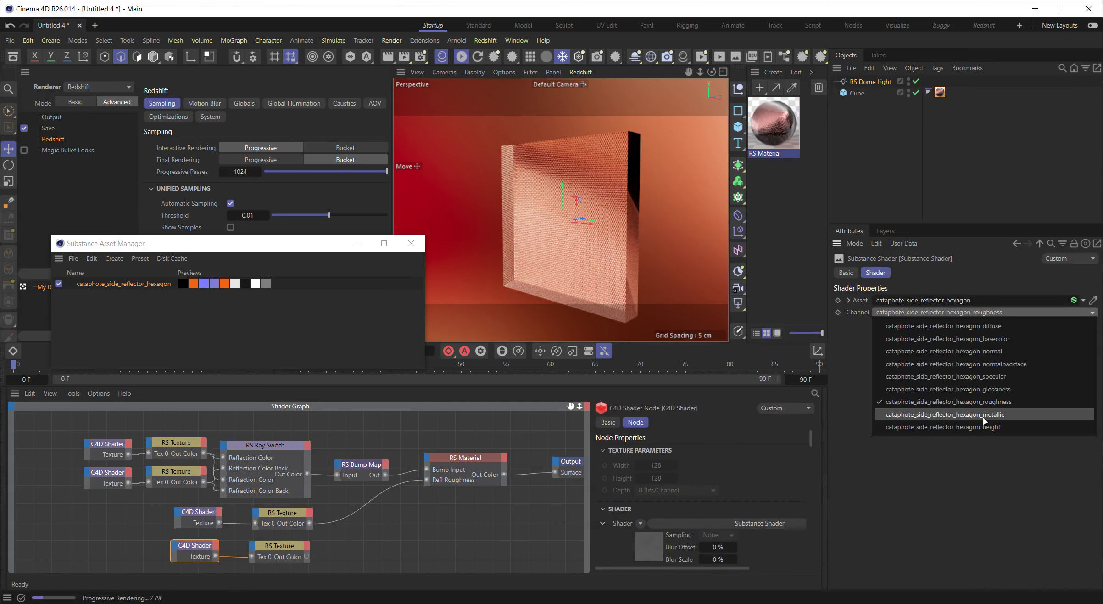
click(964, 415)
- Connect the metallic RS Texture's Out Color to the RS Material's Refl Metalness input
drag(308, 556, 430, 463)
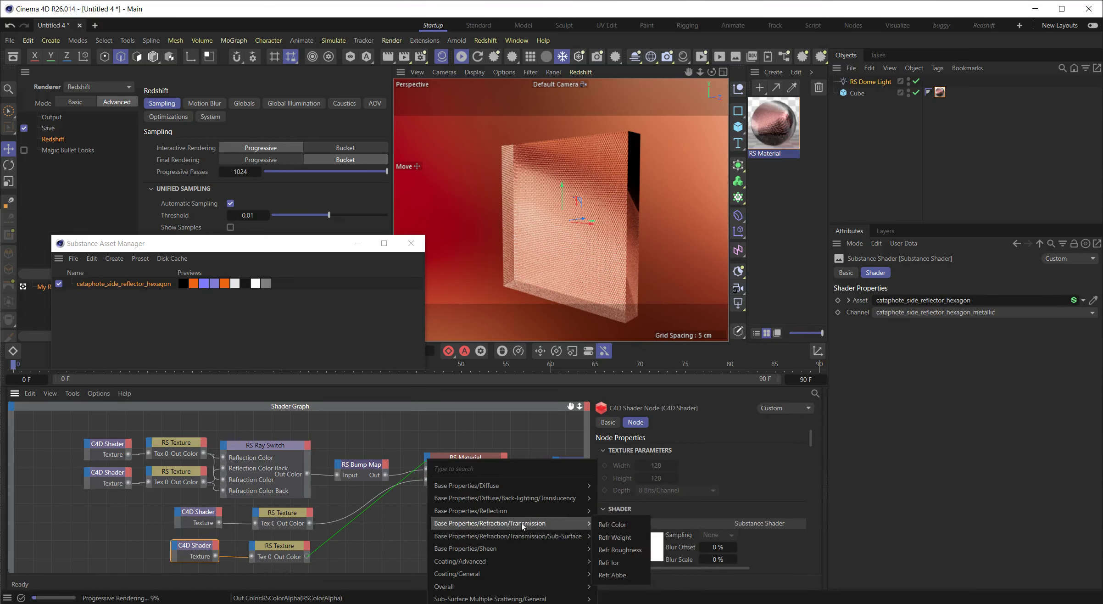
mouse_move(524, 542)
mouse_move(528, 512)
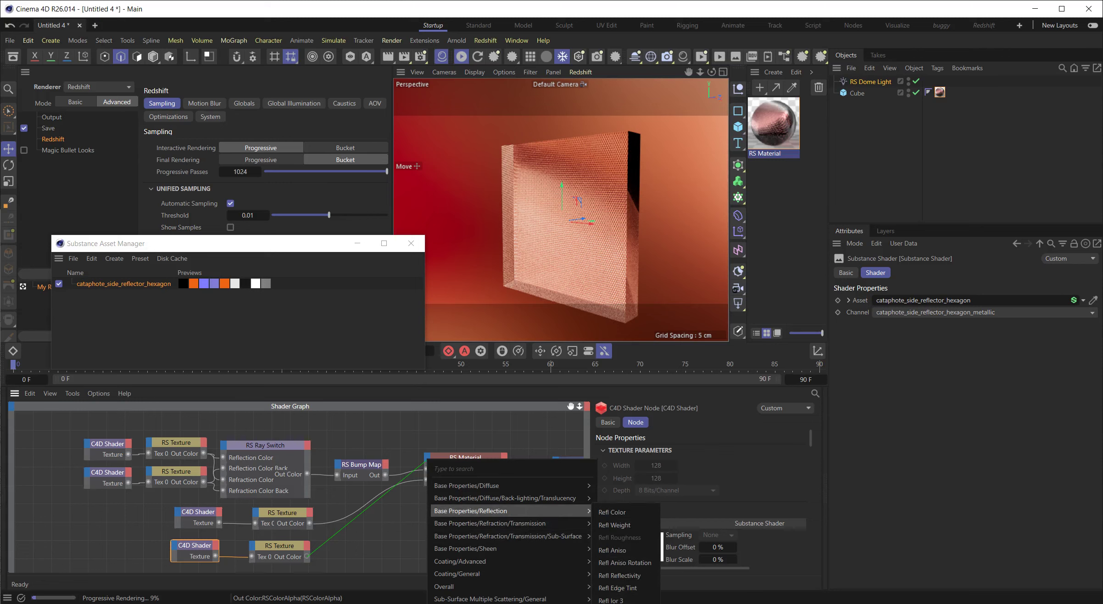
click(617, 603)
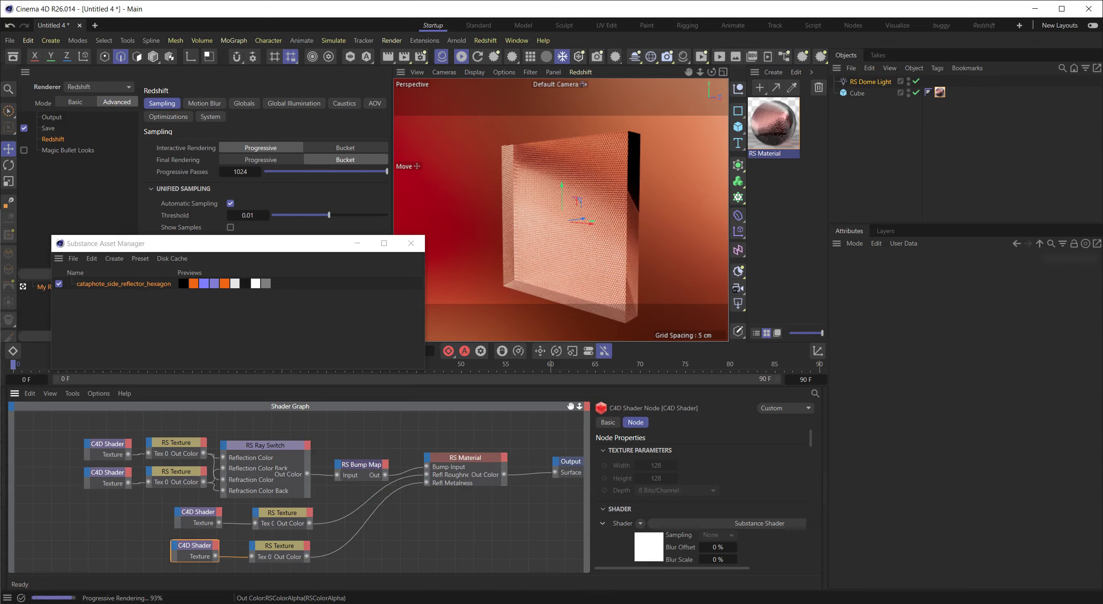
- Check the RS Material's reflection settings and disconnect the metallic texture from its Refl Metalness input
click(492, 457)
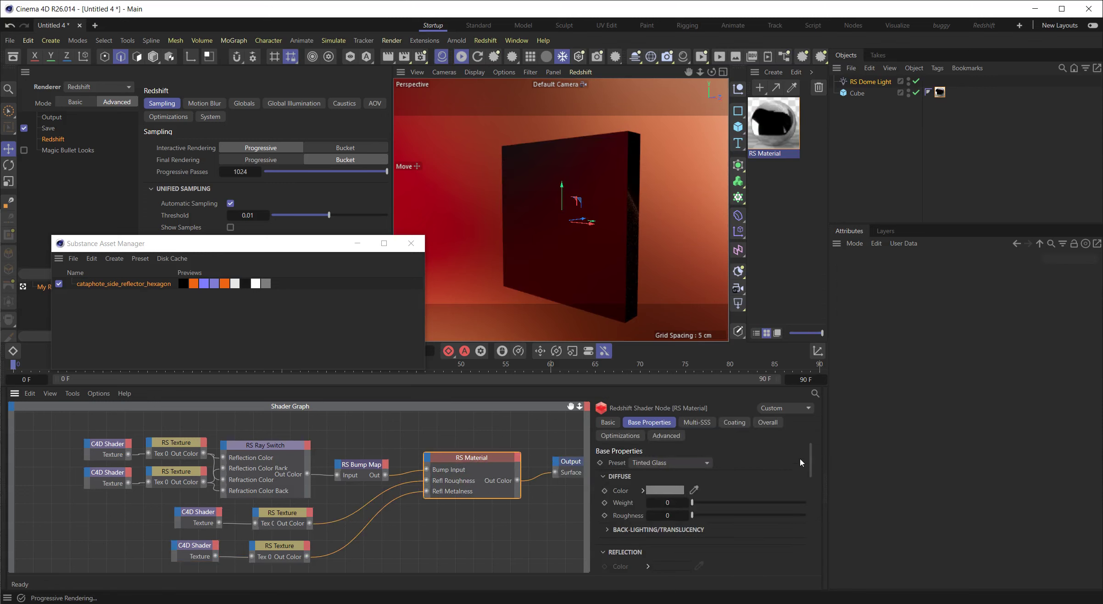
drag(813, 473, 823, 507)
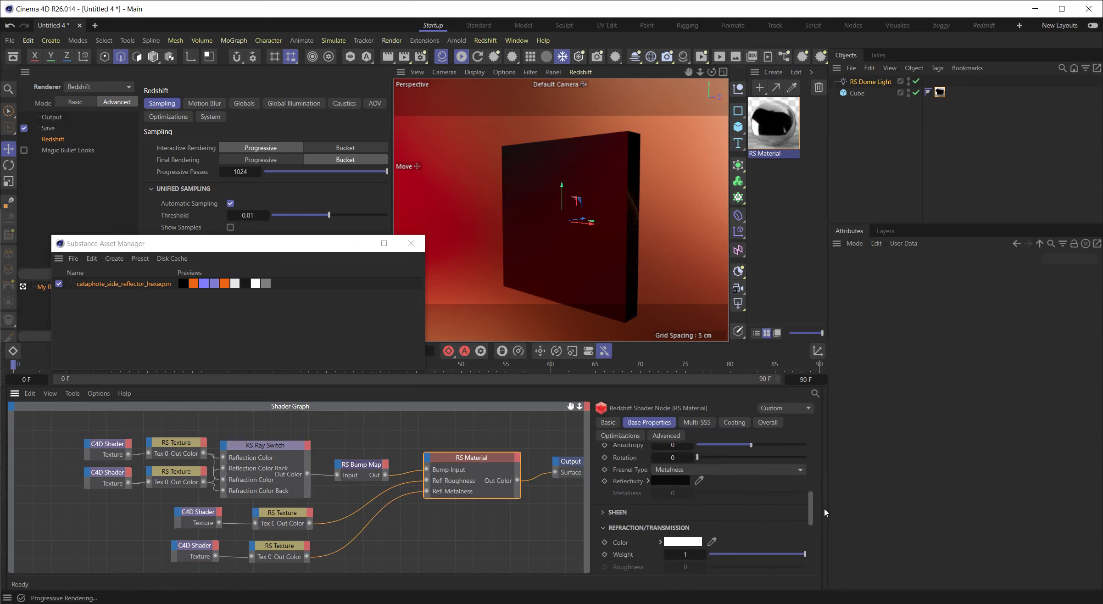
scroll(441, 528, down, 3)
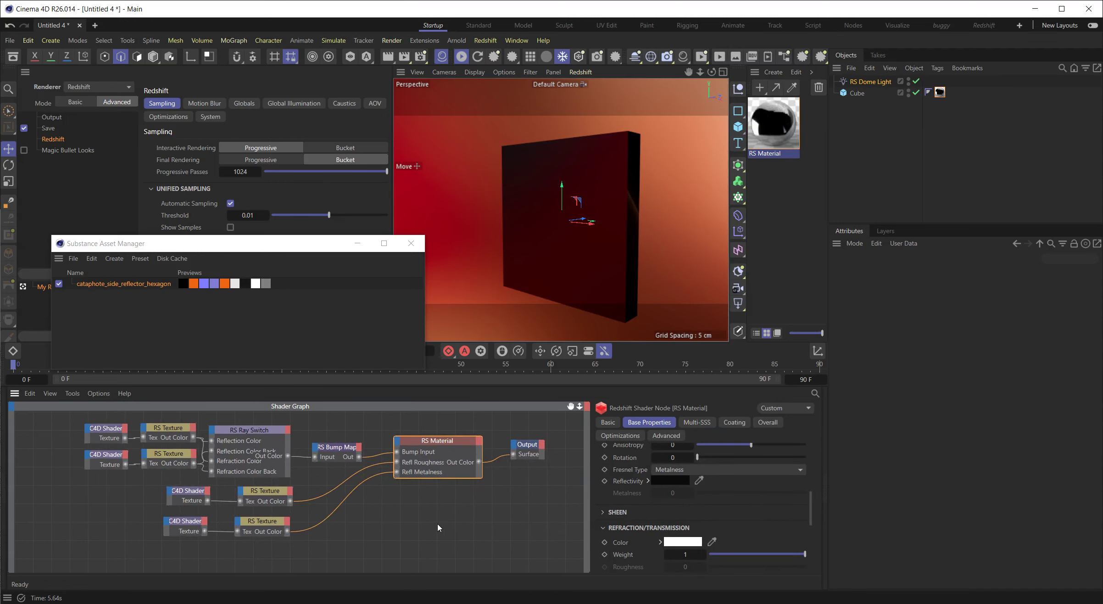
drag(397, 472, 376, 487)
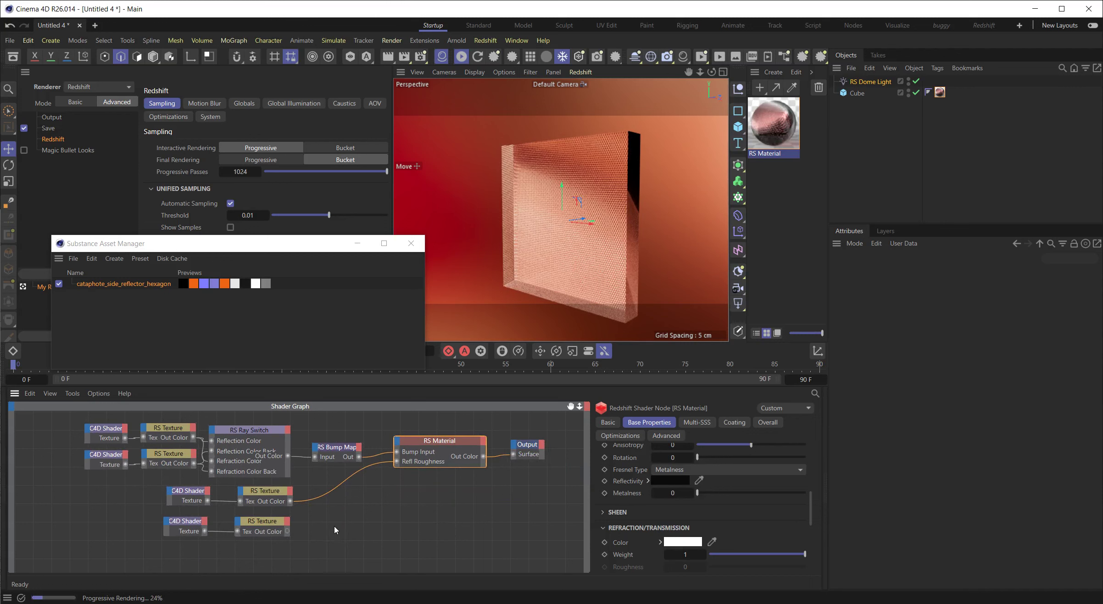
- Review the channels available in the metallic C4D Shader and the output previews of the cataphote_side_reflector_hexagon asset
click(192, 524)
click(661, 547)
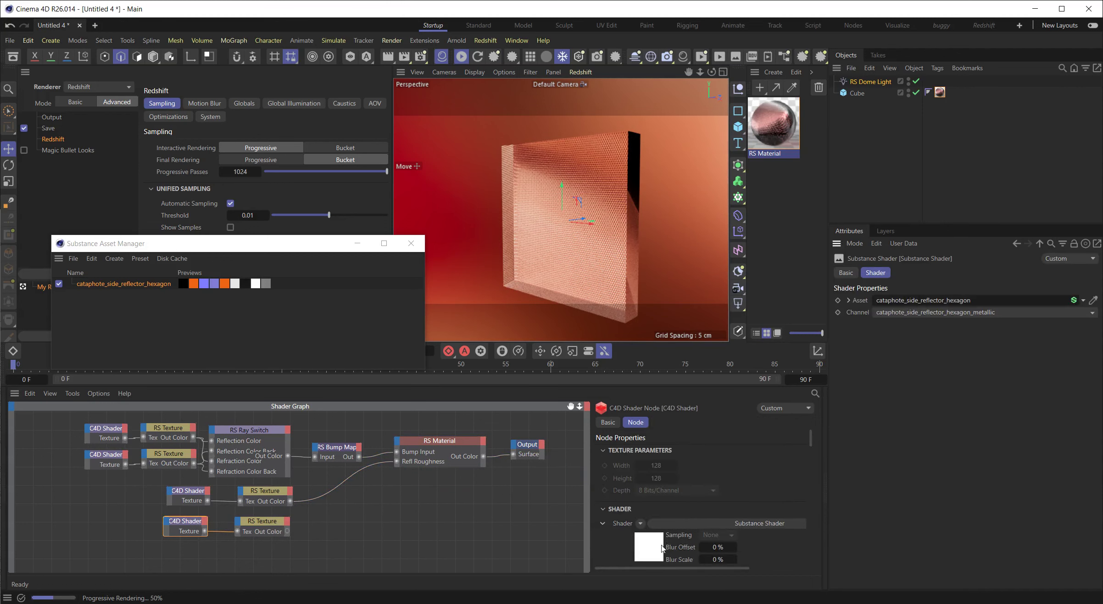
click(1024, 313)
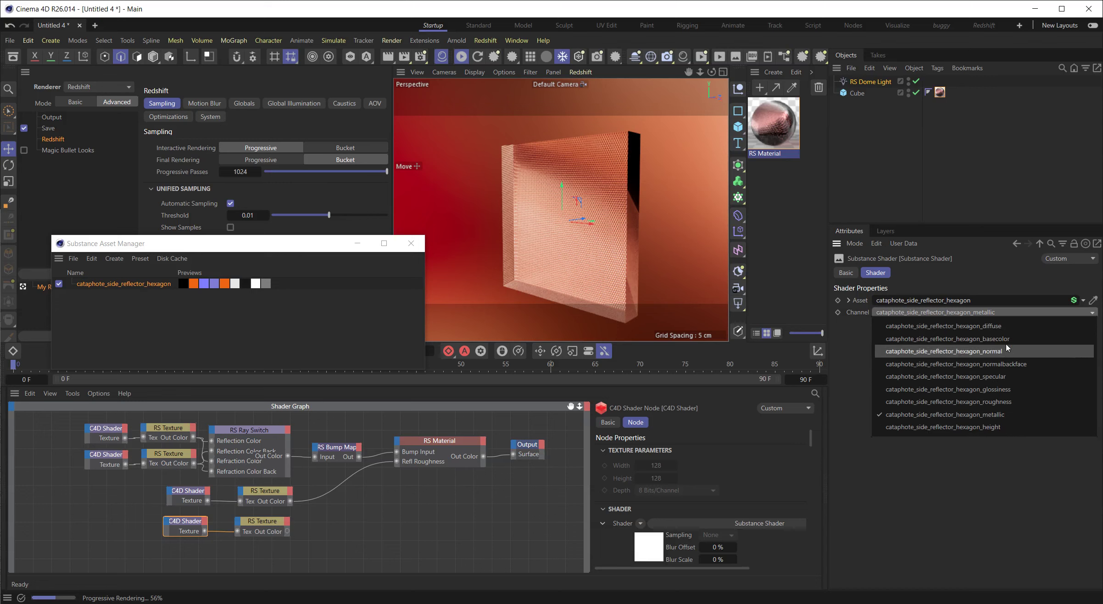
click(490, 538)
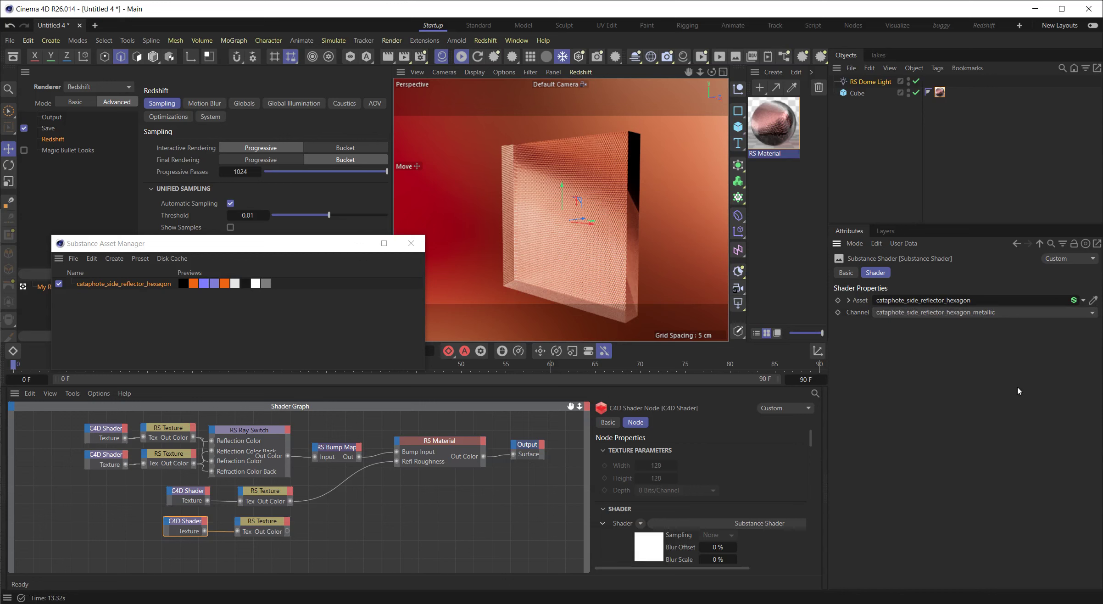
click(131, 285)
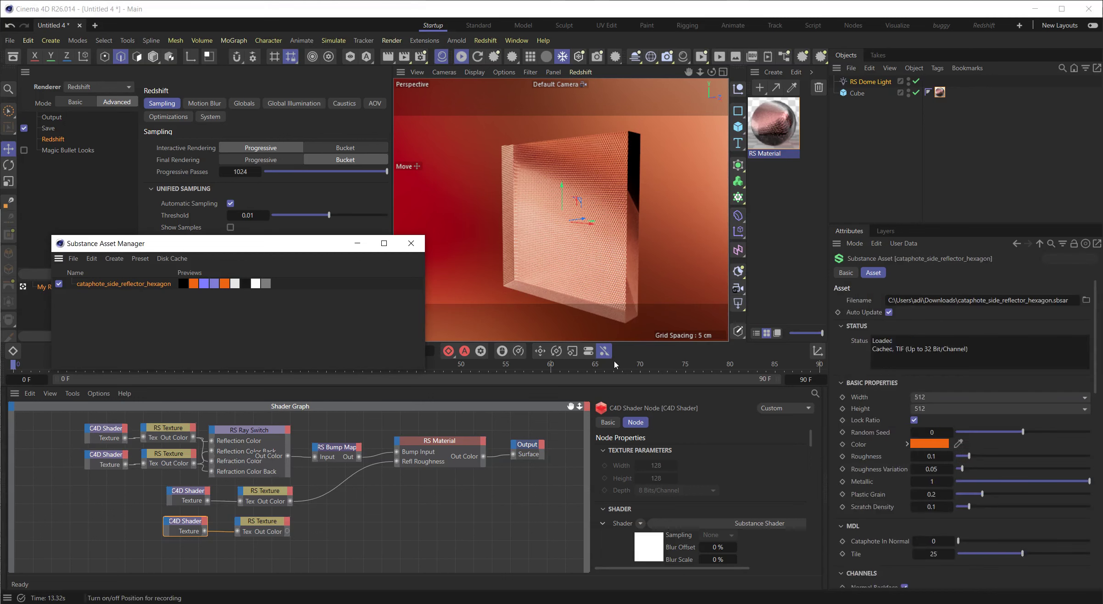
drag(1097, 367, 1100, 531)
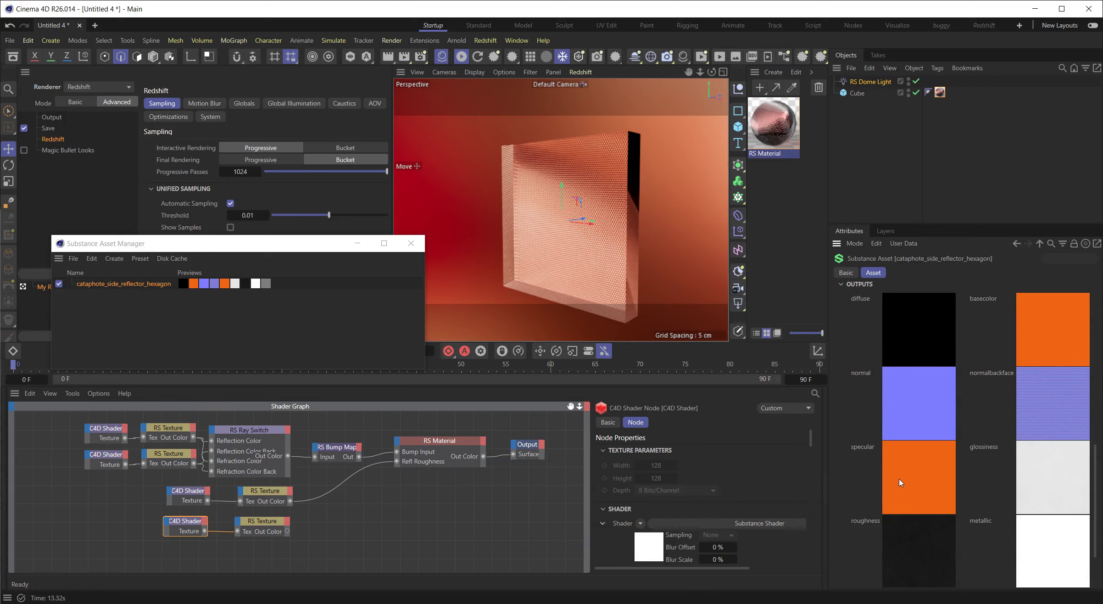
- Set the unconnected C4D Shader's Substance channel to cataphote_side_reflector_hexagon_specular
click(186, 522)
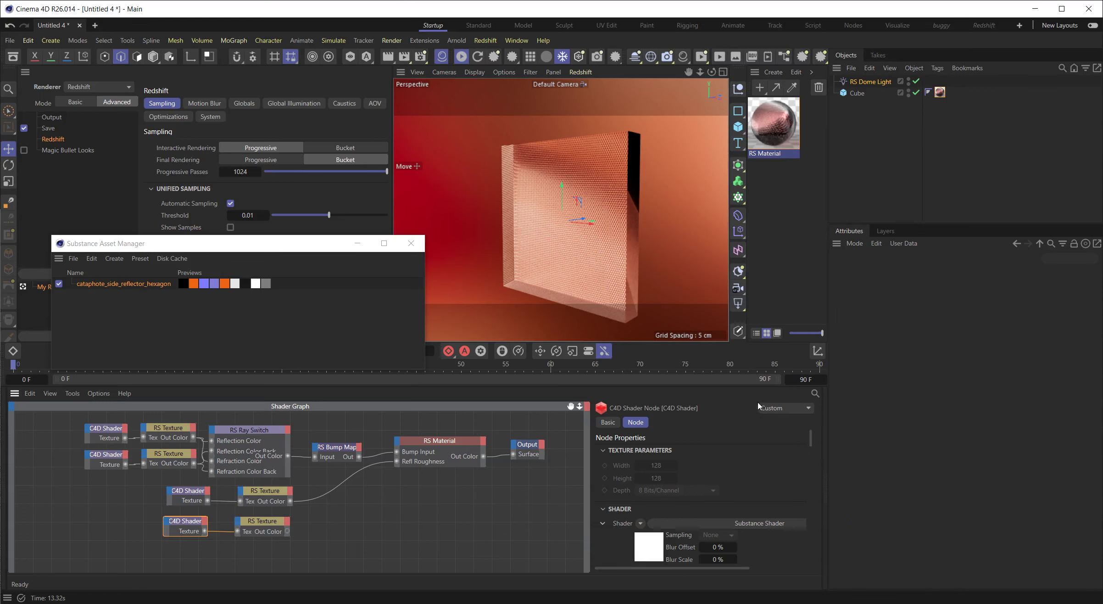
click(649, 549)
click(977, 313)
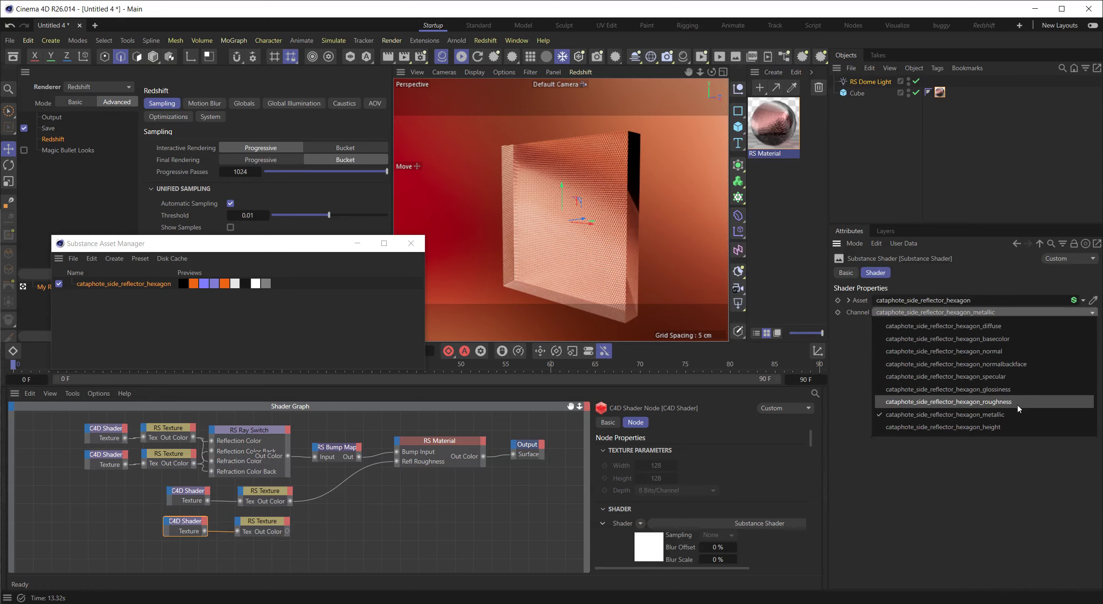
click(1014, 374)
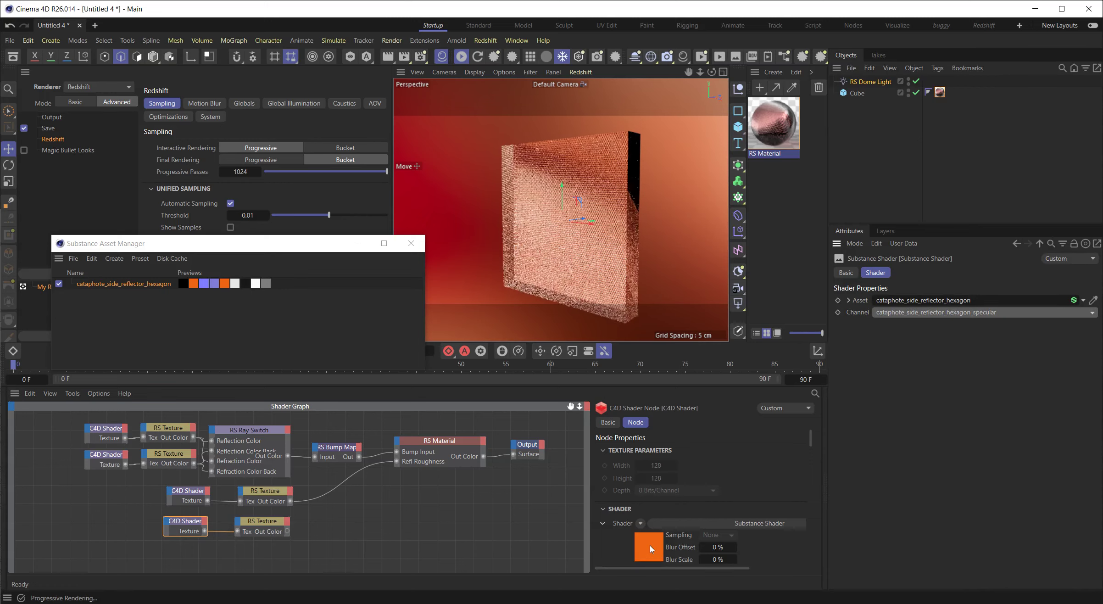
- Connect the specular RS Texture's Out Color to the RS Material's sub-surface Refr Transmittance input
click(431, 442)
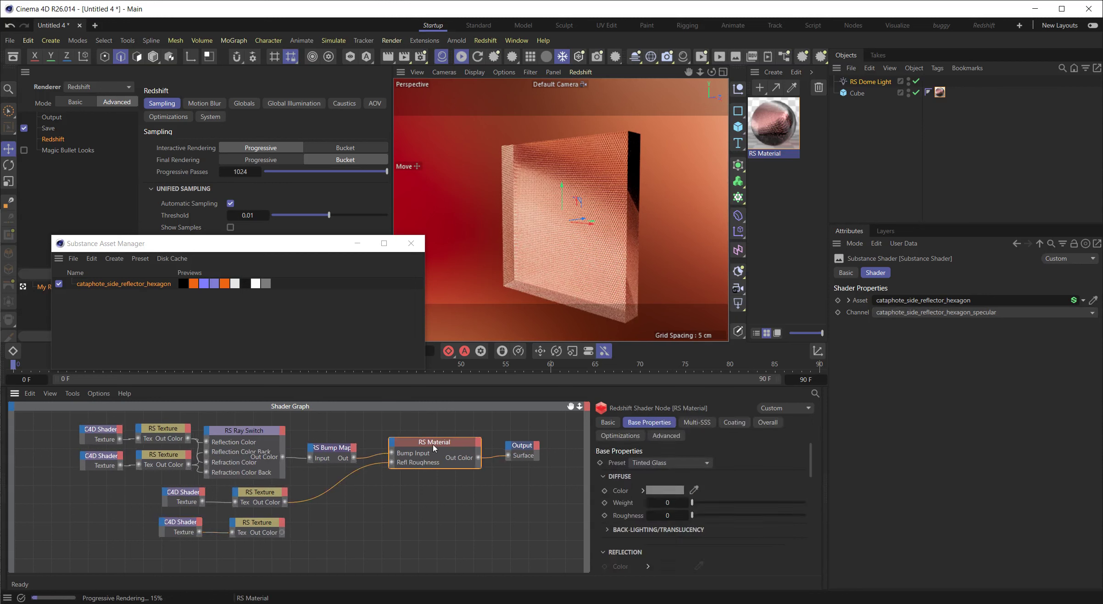
drag(813, 464, 809, 551)
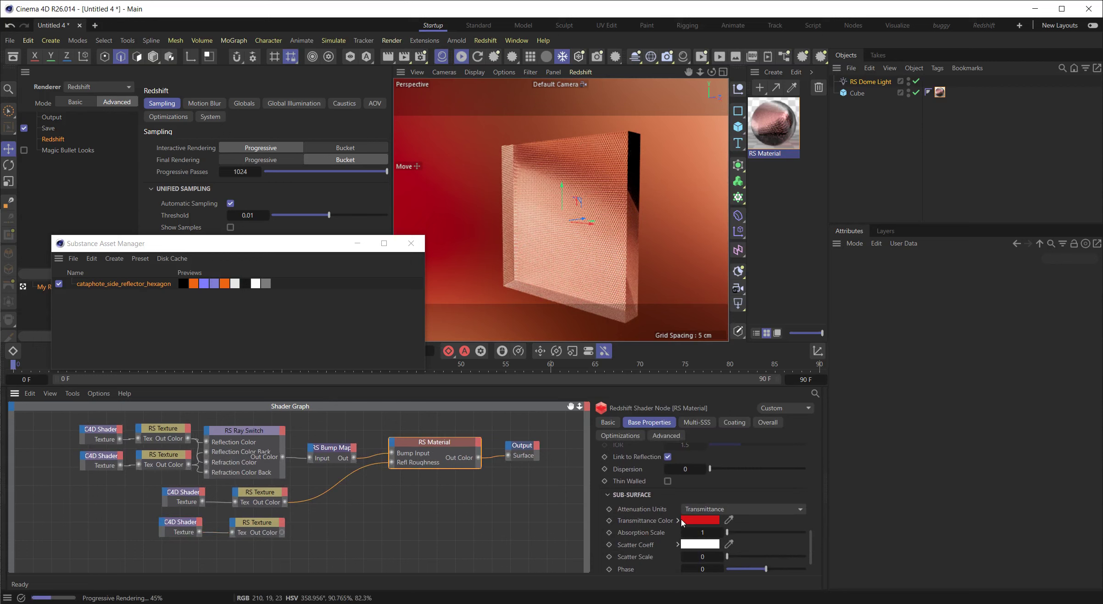
drag(282, 532, 394, 446)
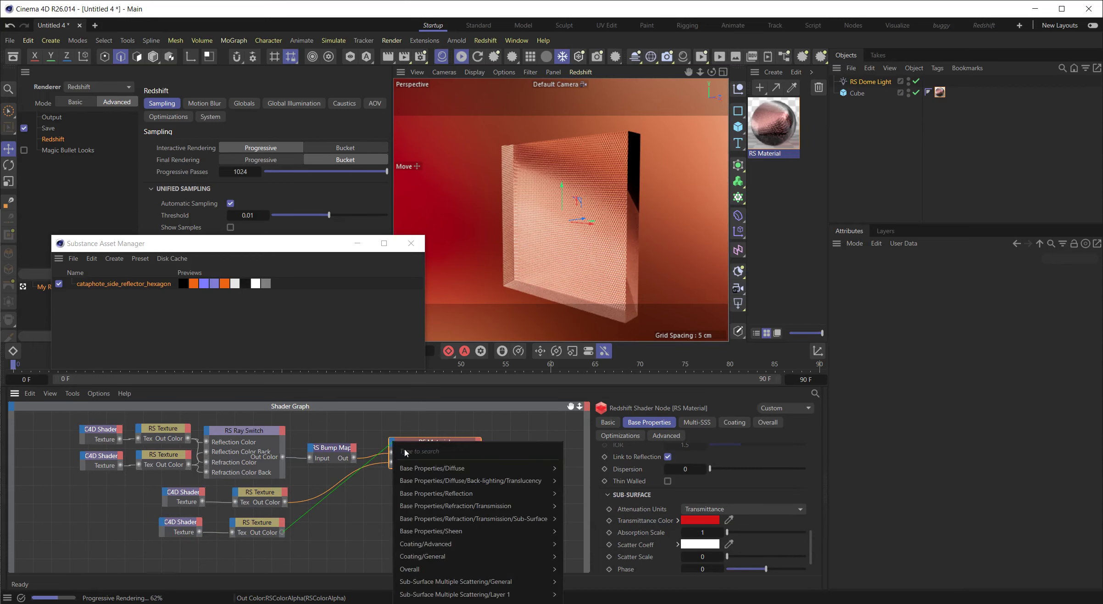
mouse_move(486, 533)
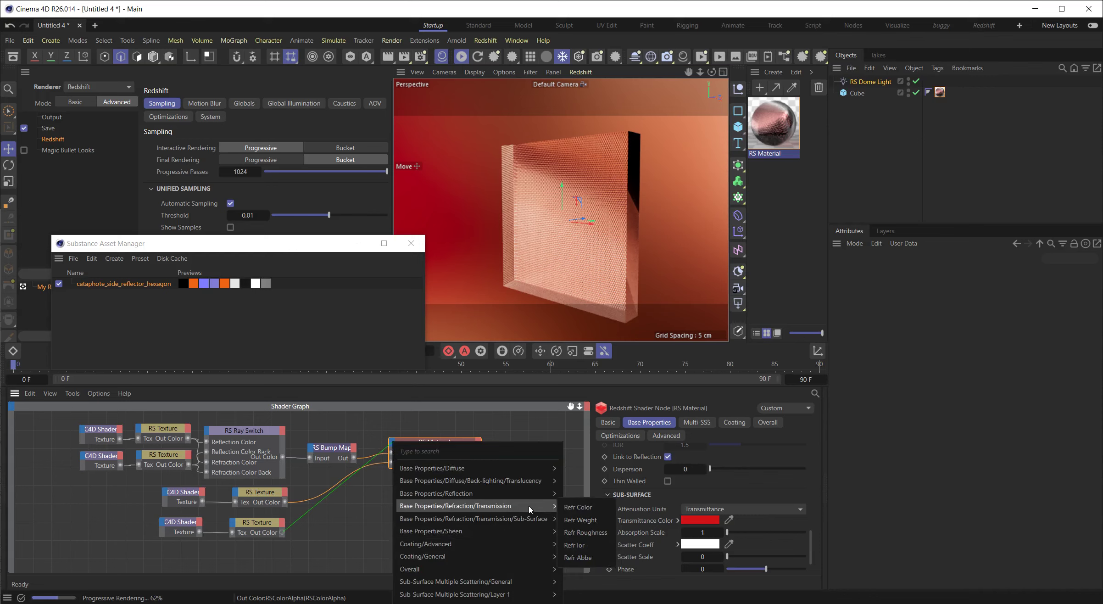
mouse_move(520, 521)
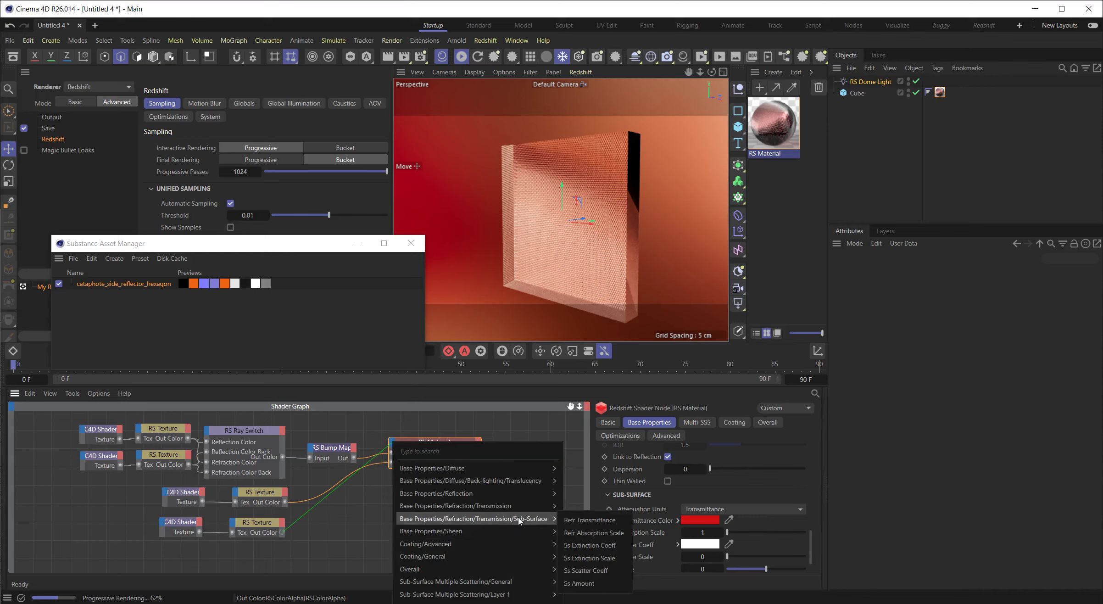
click(595, 521)
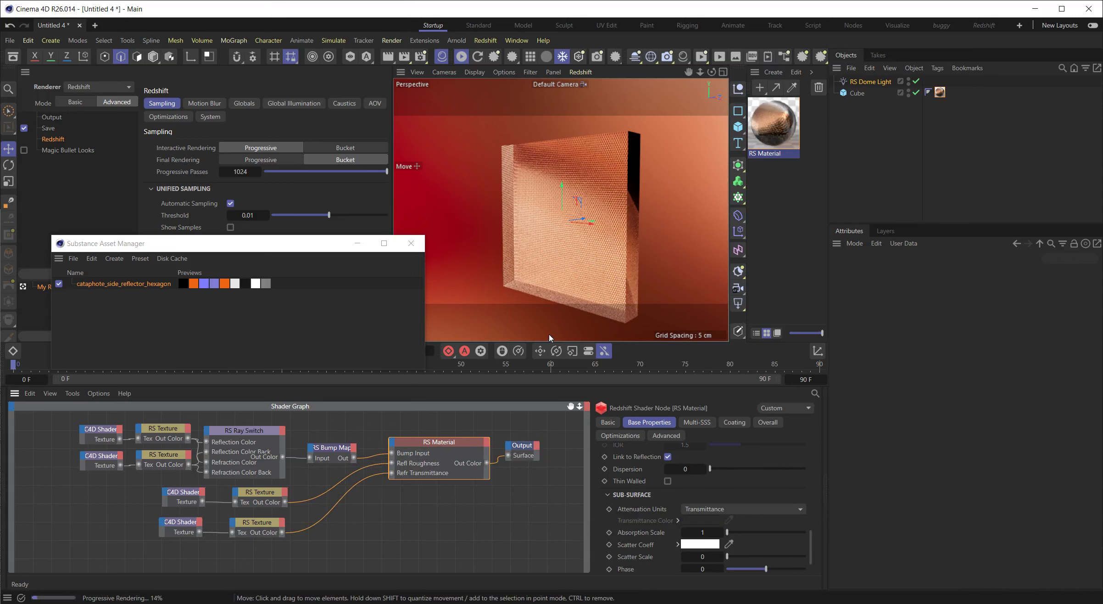
alt+drag(615, 262, 599, 244)
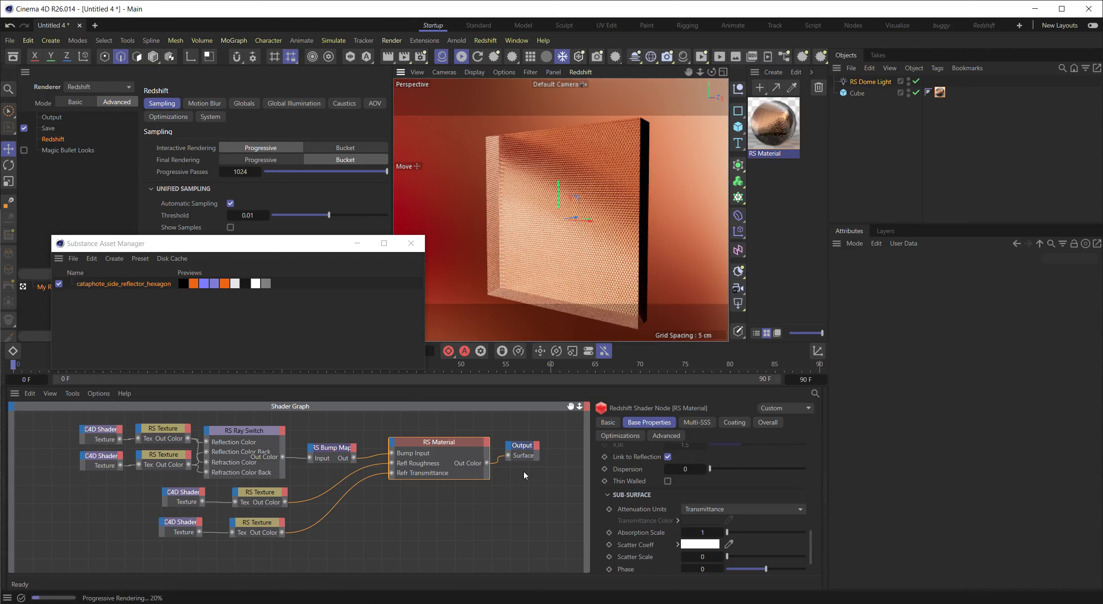
- Duplicate the specular C4D Shader and RS Texture pair and place the copy below the original
drag(549, 432, 457, 481)
drag(459, 443, 466, 459)
alt+middle_drag(466, 458, 480, 427)
drag(193, 528, 267, 528)
- Add an RS Displacement node and connect the duplicated RS Texture's Out Color to its Tex Map input
click(370, 523)
double_click(382, 527)
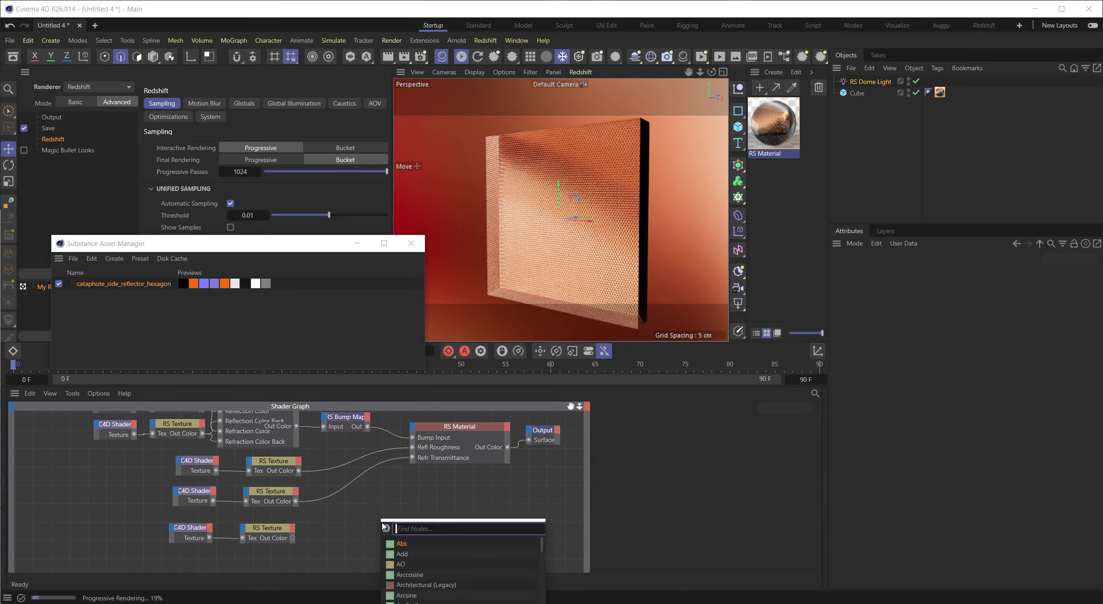
text(cis)
key(Return)
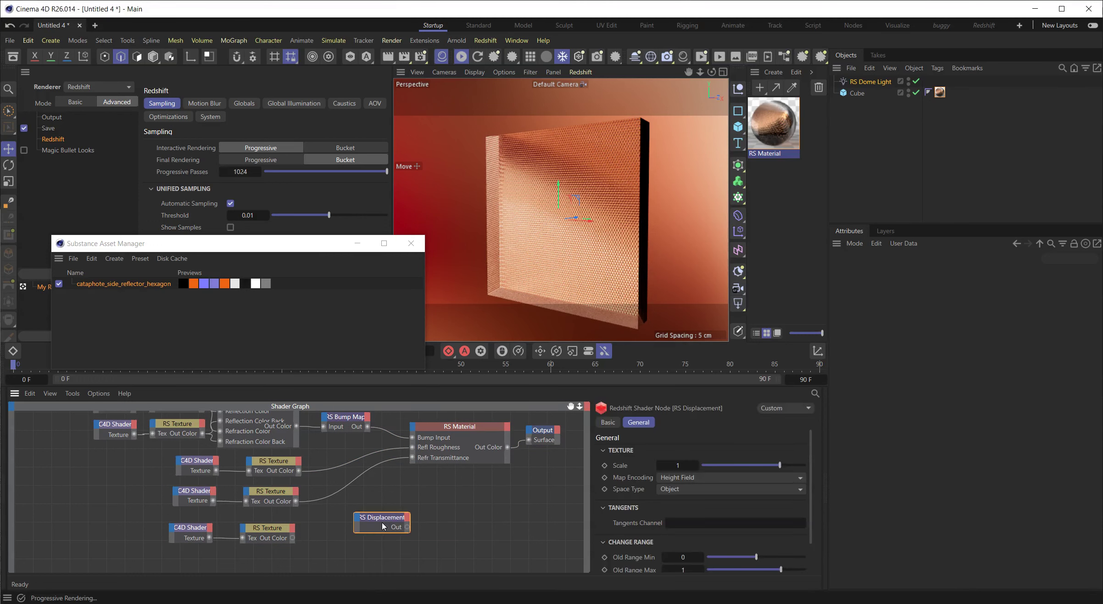
drag(292, 538, 357, 517)
mouse_move(393, 541)
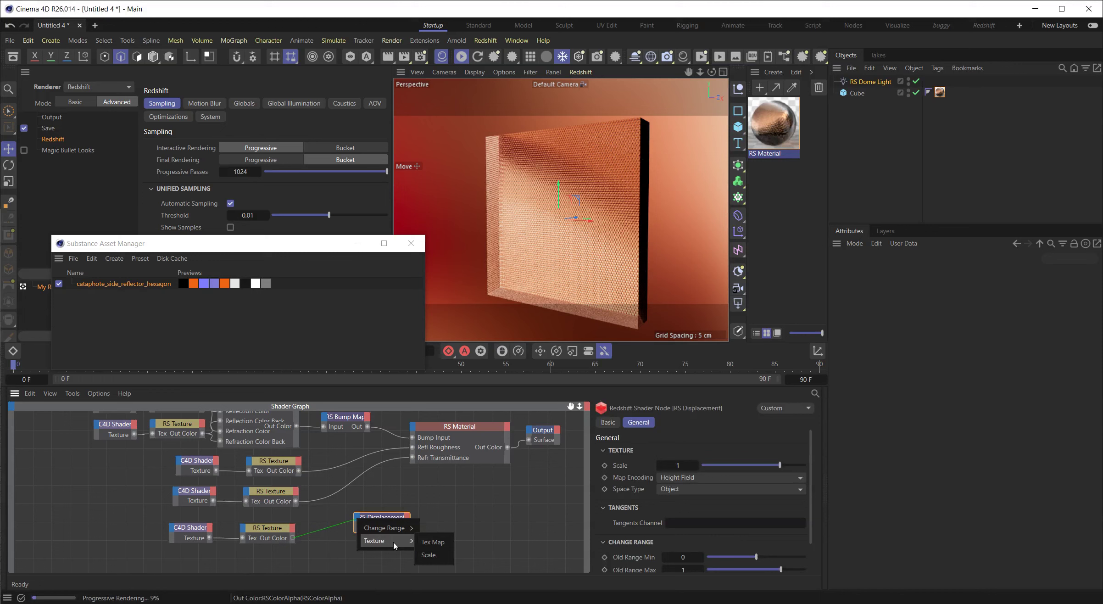
click(443, 547)
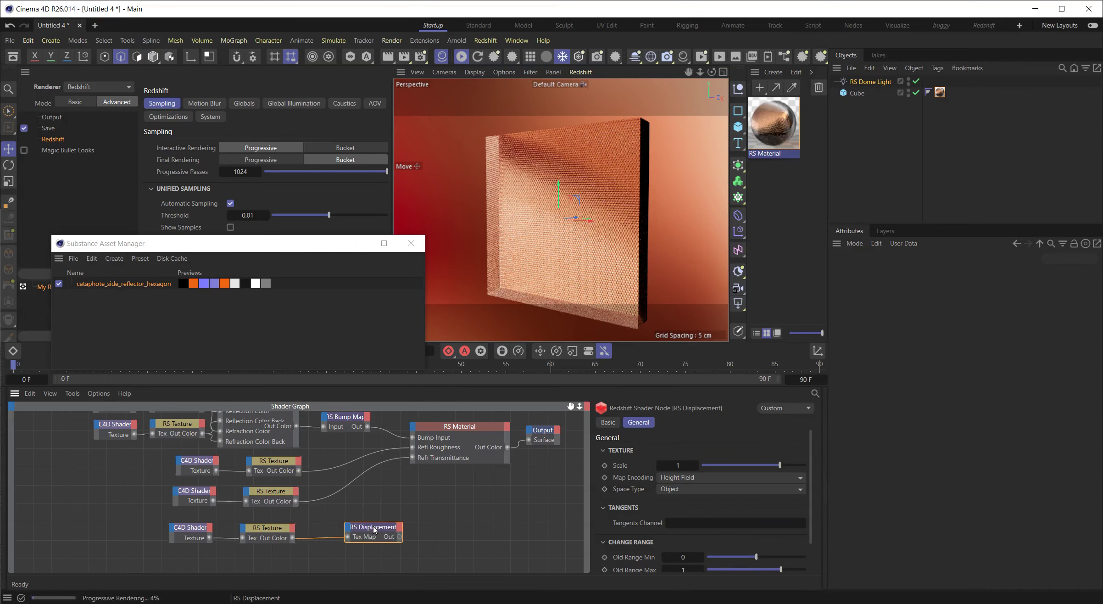
- Set the channel of the C4D Shader feeding the displacement to cataphote_side_reflector_hexagon_height
click(206, 535)
click(760, 523)
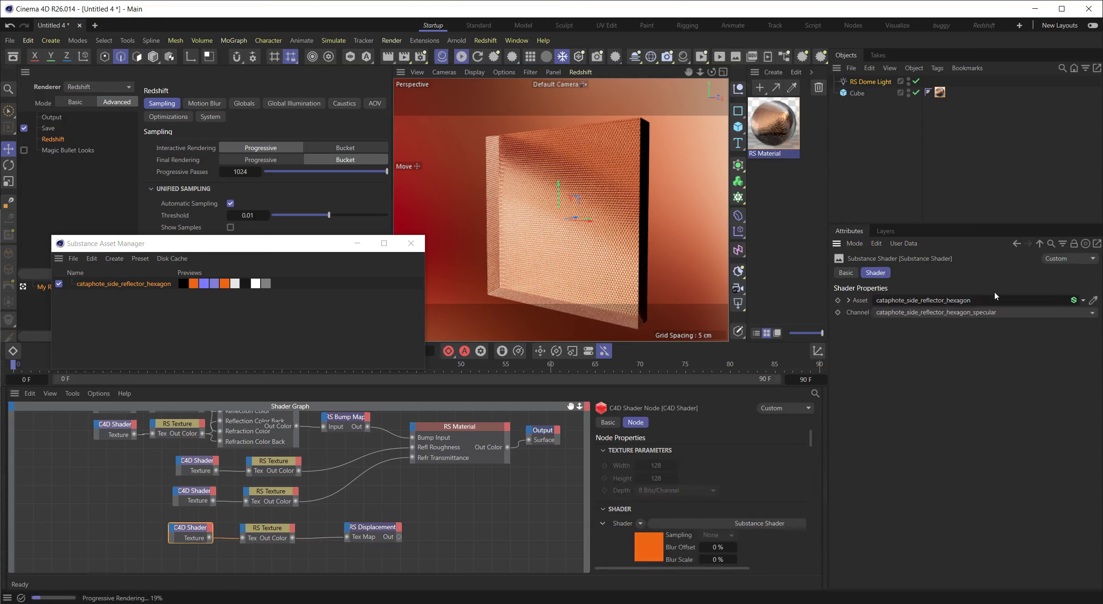
click(980, 316)
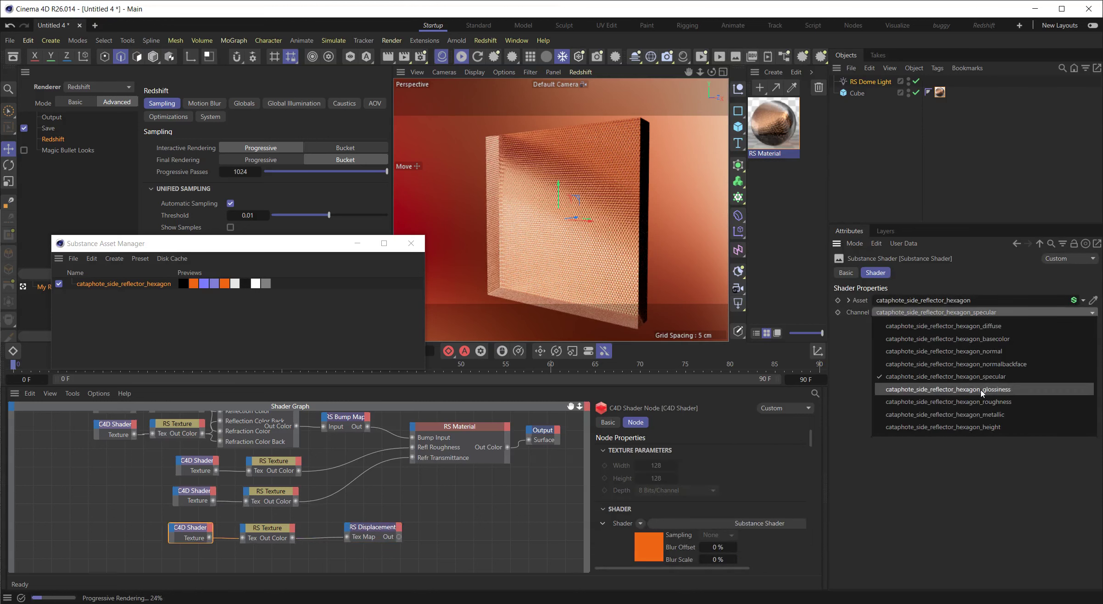
click(982, 426)
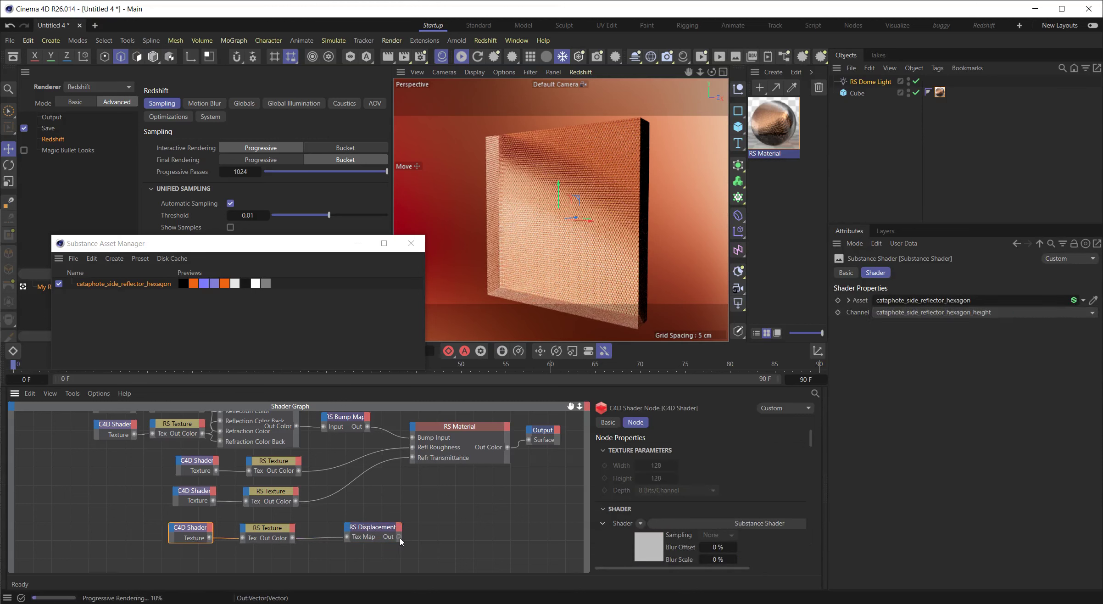
- Connect the RS Displacement node's Out to the Output node's Displacement input
drag(399, 536, 554, 455)
click(553, 455)
click(551, 451)
- Examine the cataphote_side_reflector_hexagon asset's properties and output previews down to the height map
click(152, 285)
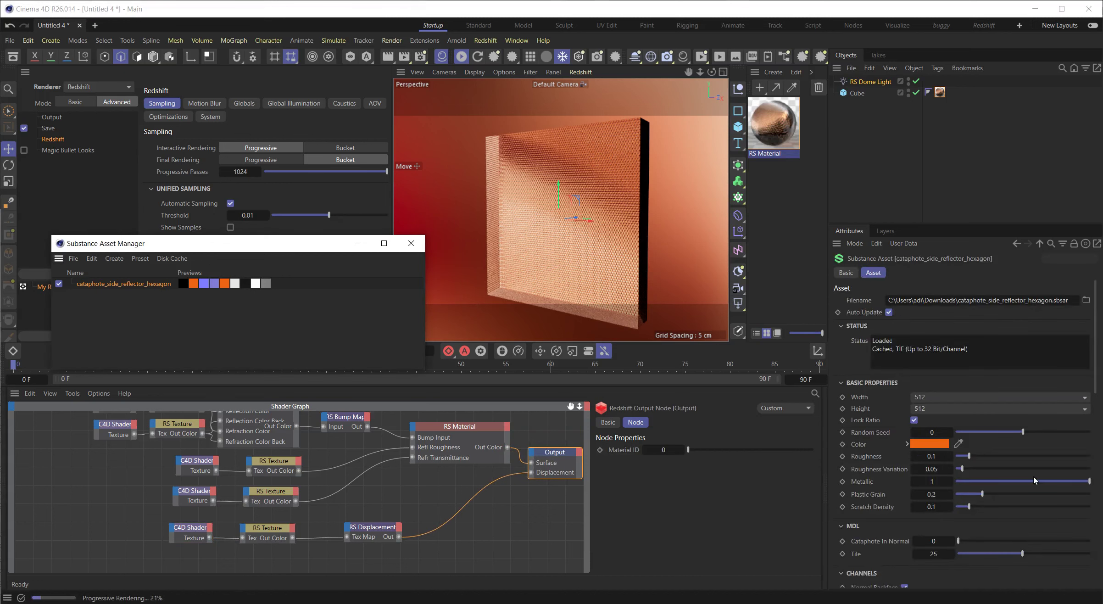
click(1095, 375)
scroll(1095, 519, down, 10)
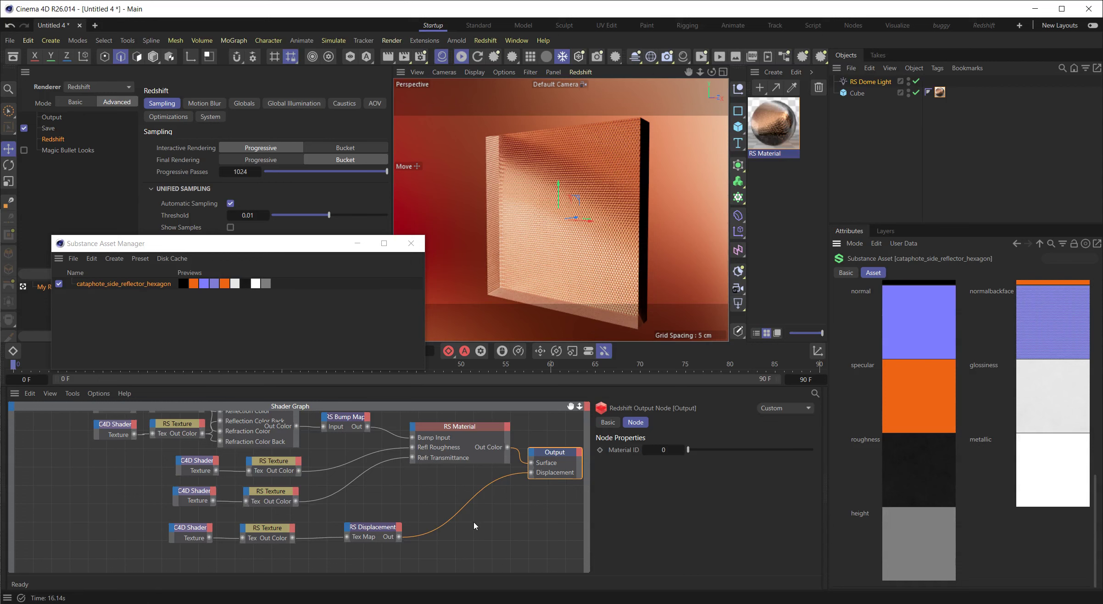
- Add a Redshift Object tag to the Cube, override its geometry settings and enable displacement
middle_drag(488, 526, 432, 538)
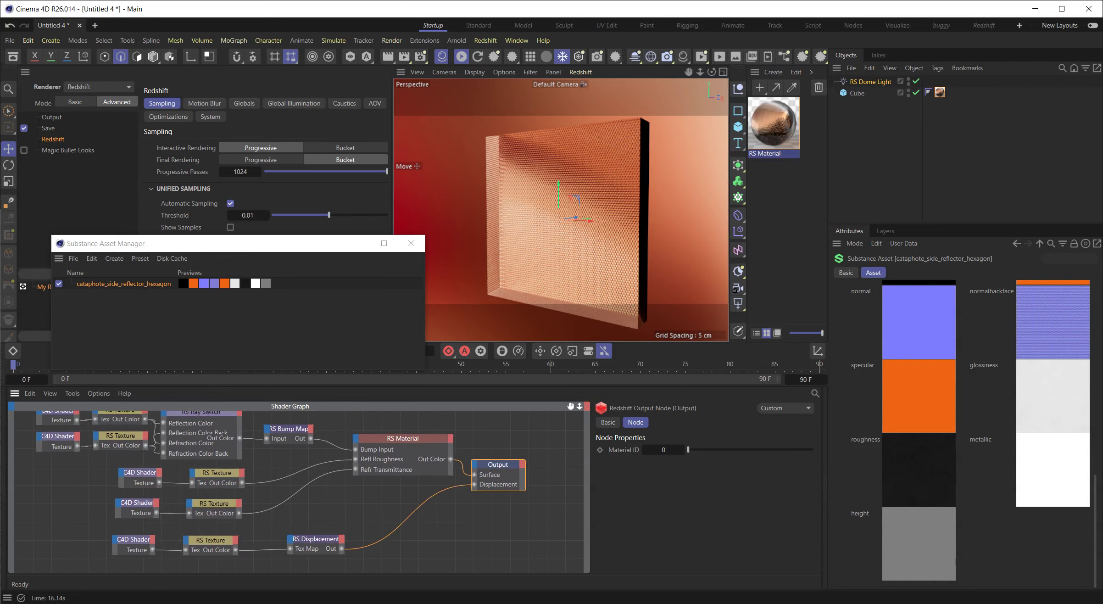
click(858, 94)
right_click(858, 94)
mouse_move(944, 269)
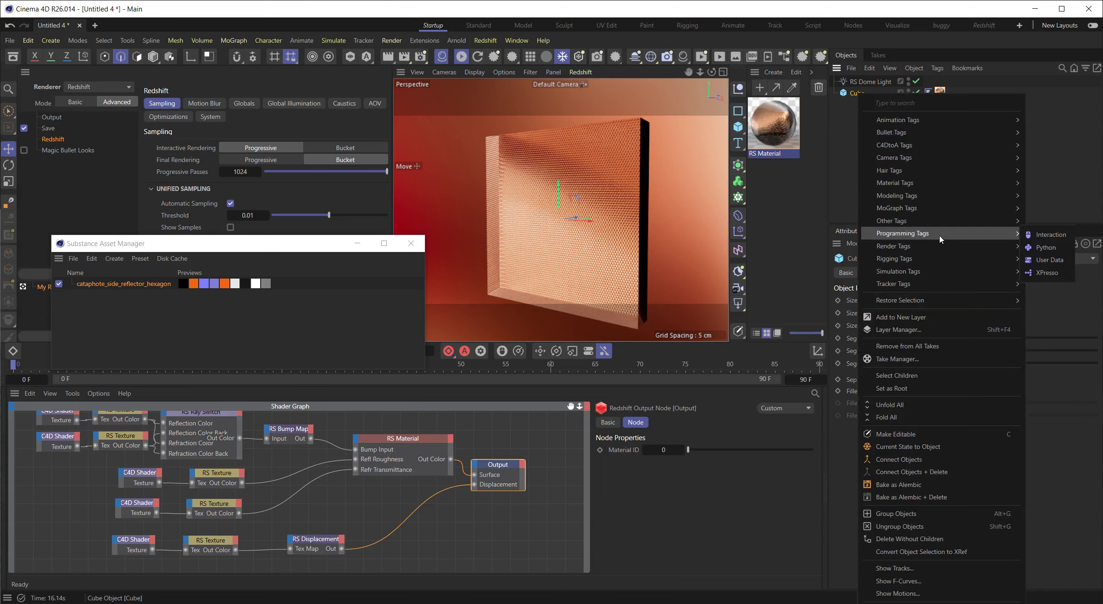
mouse_move(926, 251)
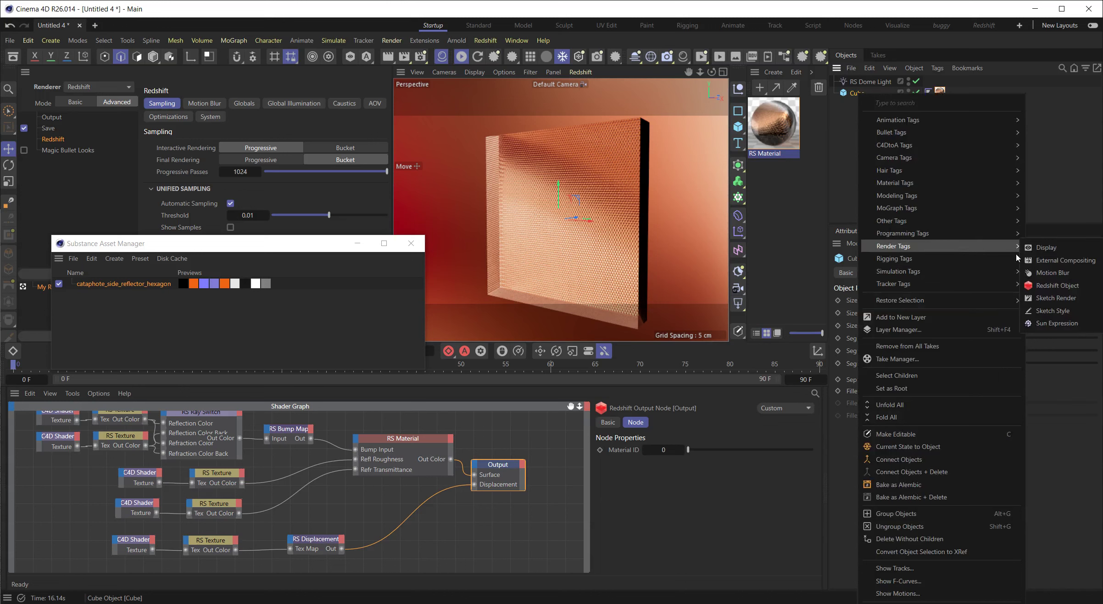
click(1053, 285)
click(879, 300)
click(938, 469)
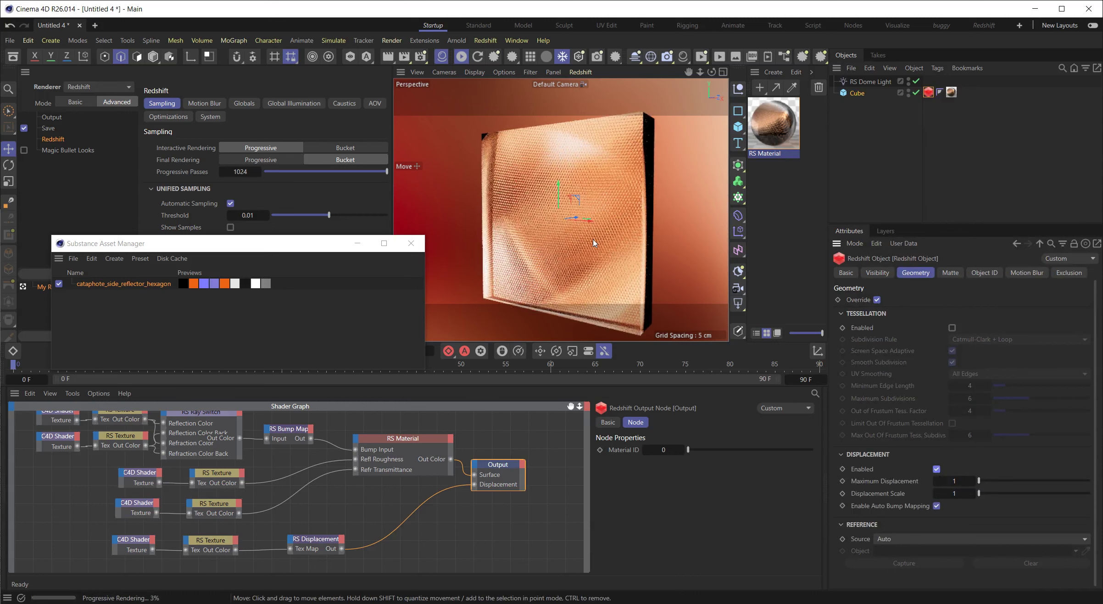
click(938, 468)
click(938, 468)
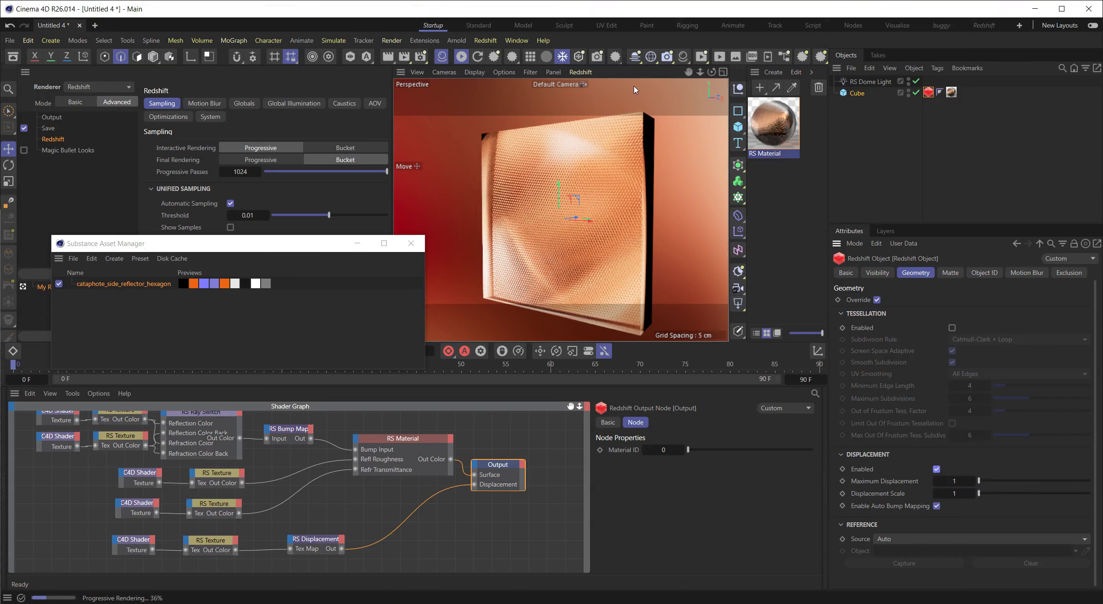
- Try a Maximum Displacement of 100 and a Displacement Scale of 100 in the Cube's Redshift Object tag
click(956, 482)
text(1000)
key(Tab)
key(Return)
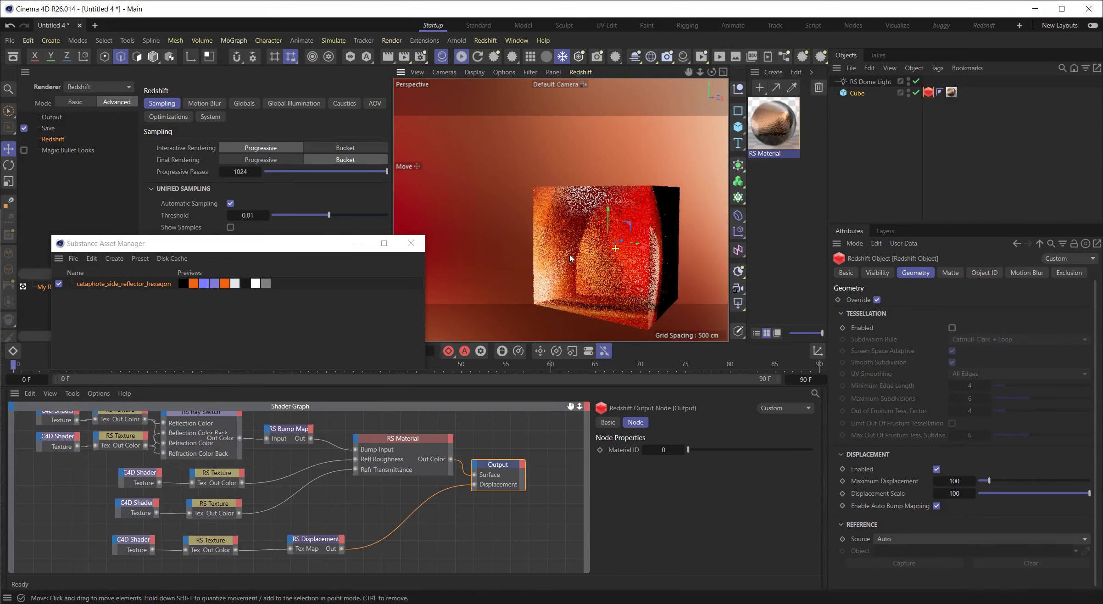
alt+drag(513, 253, 496, 299)
- Set the Redshift Object tag's Maximum Displacement and Displacement Scale back to 1
click(959, 480)
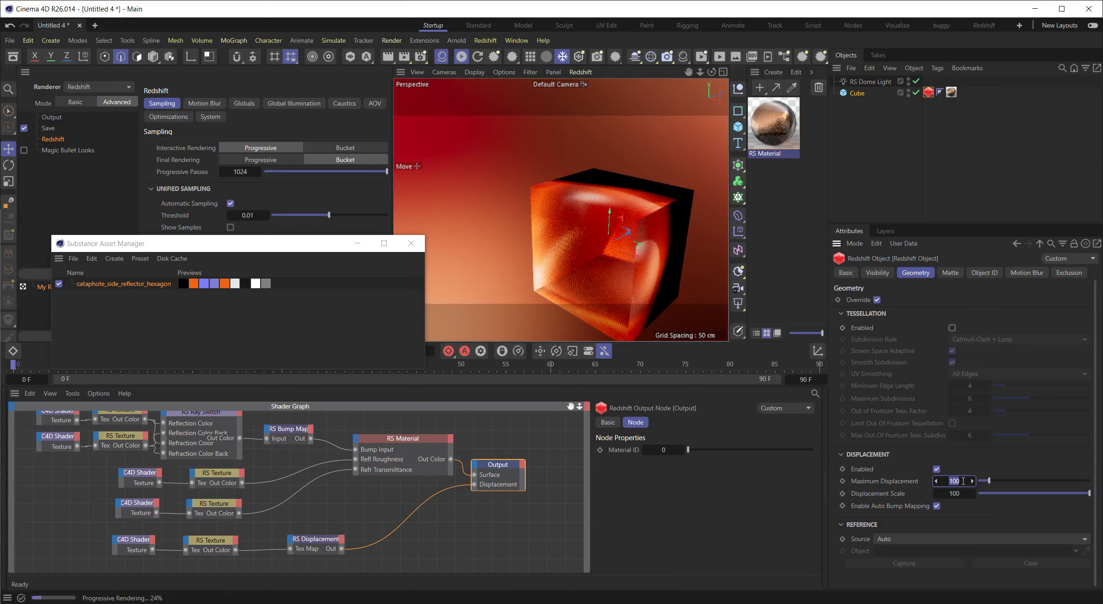
text(1)
key(Tab)
text(1)
key(Return)
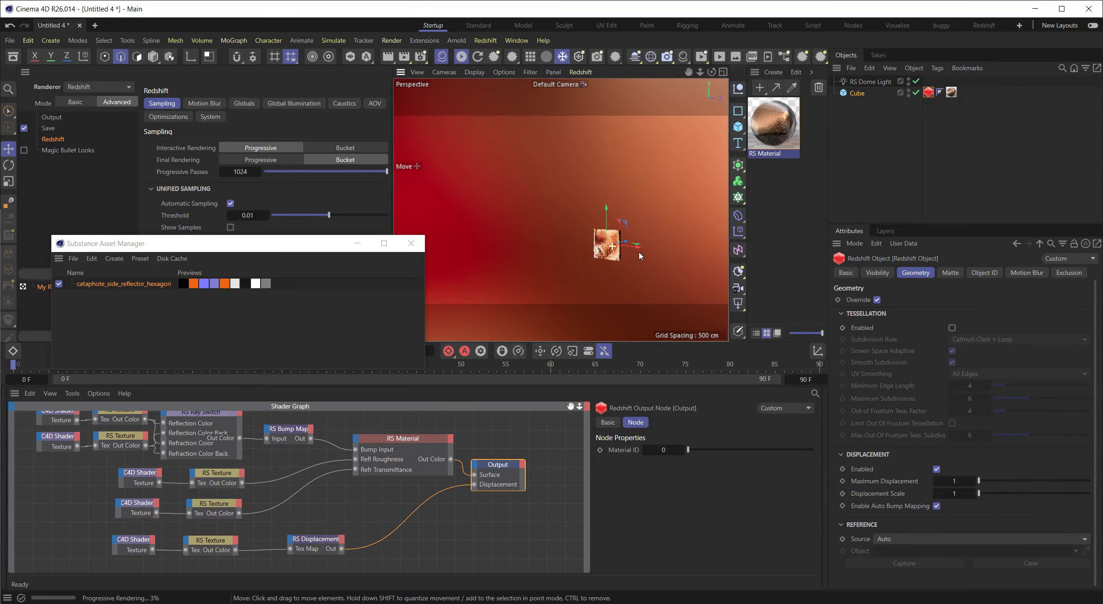
scroll(639, 251, up, 5)
scroll(614, 188, up, 1)
scroll(618, 182, up, 1)
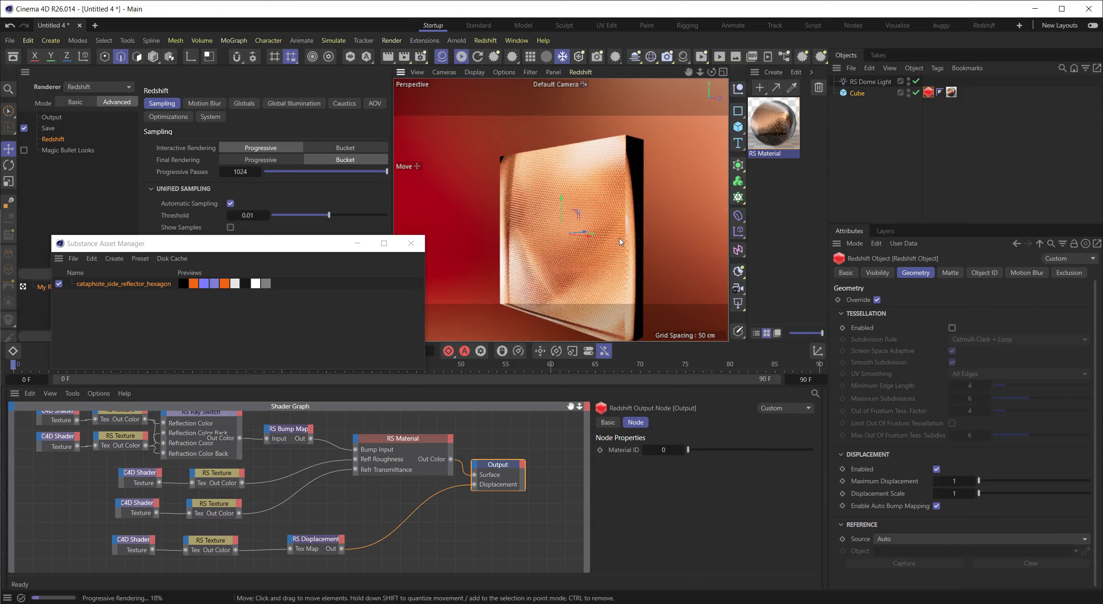
- Set the Cube's segments to 20 in X, 20 in Y and 2 in Z
click(854, 94)
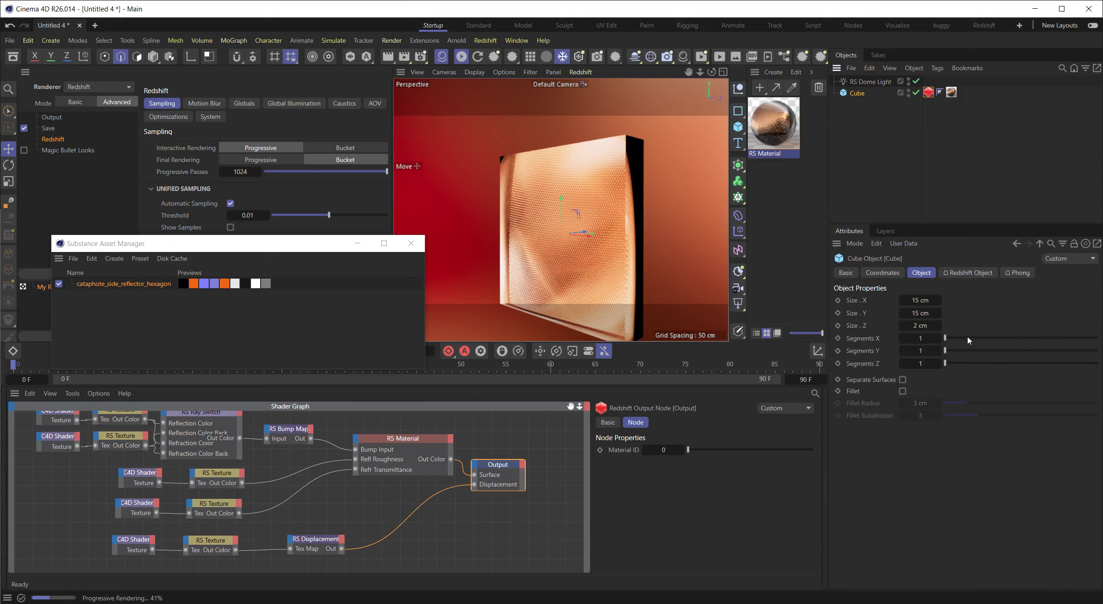
click(932, 338)
text(20)
key(Tab)
text(20)
key(Tab)
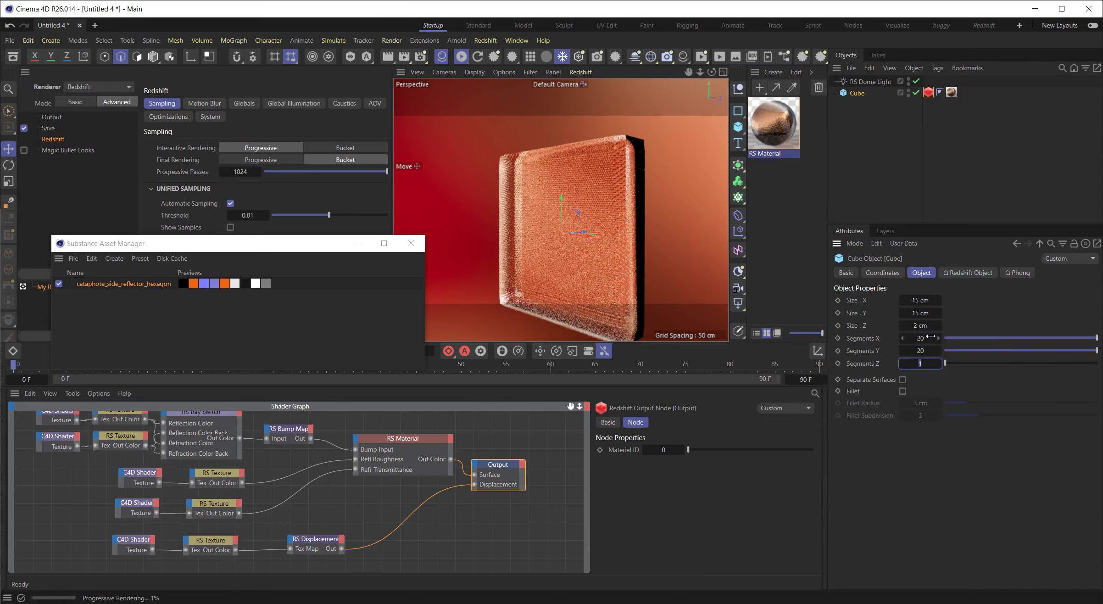
text(2)
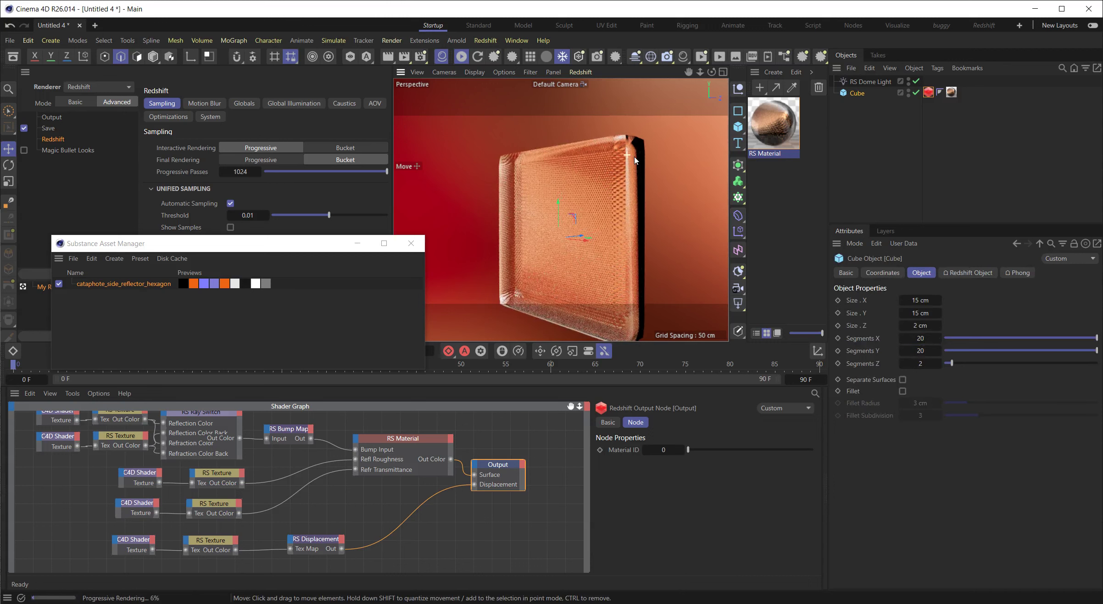
alt+right_drag(634, 147, 651, 161)
alt+middle_drag(652, 164, 610, 221)
alt+right_drag(610, 222, 634, 242)
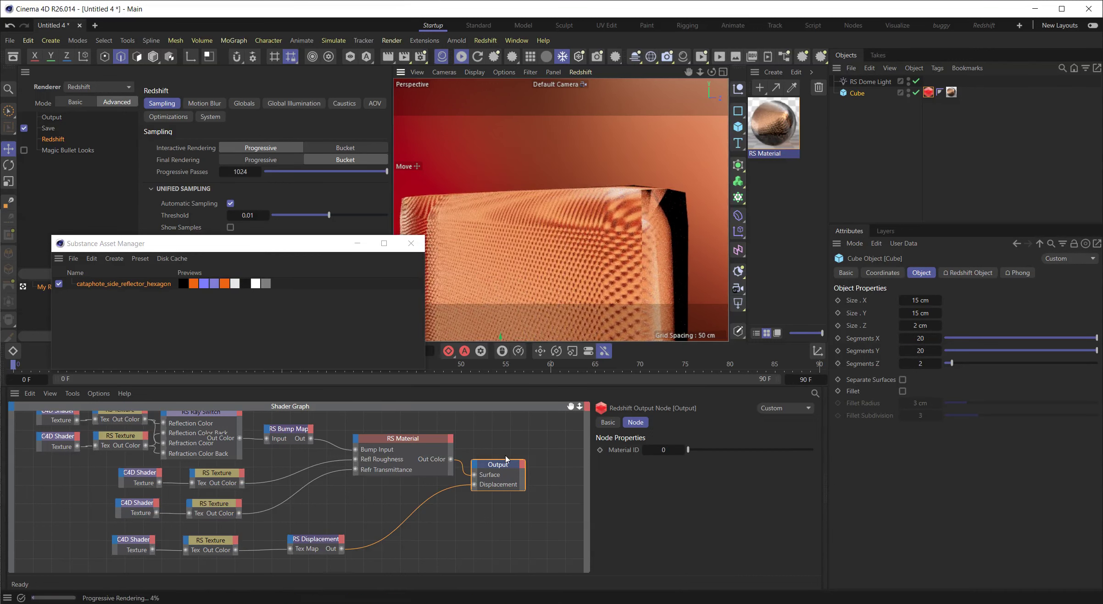
- Add a WireFrame node to the shader graph and connect its Out to the Output node's Surface input
alt+middle_drag(496, 456, 478, 505)
double_click(414, 445)
text(wire)
key(Return)
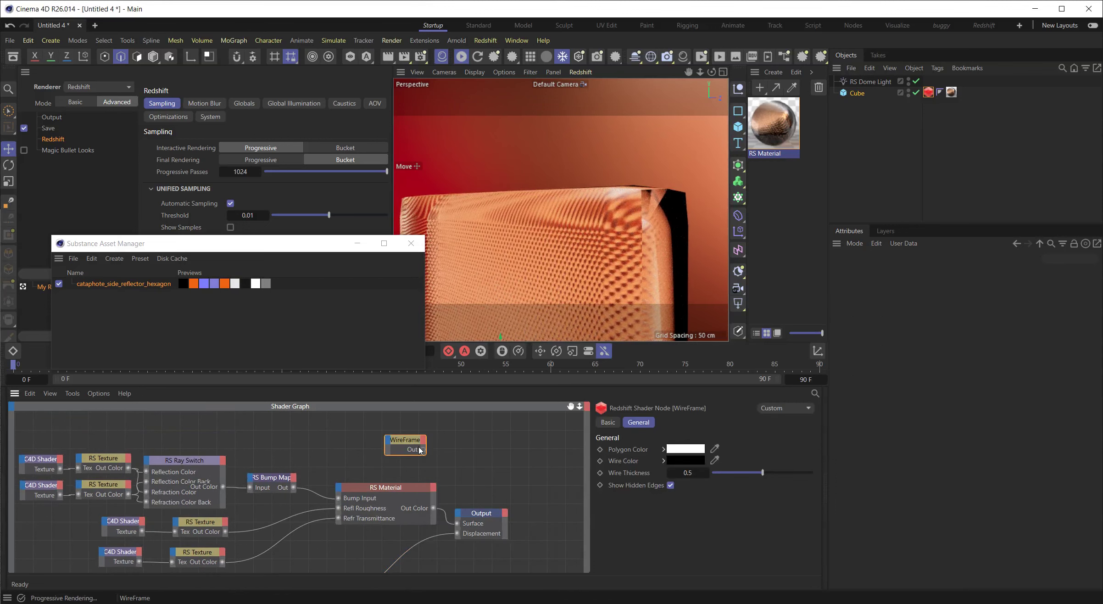
drag(423, 449, 457, 523)
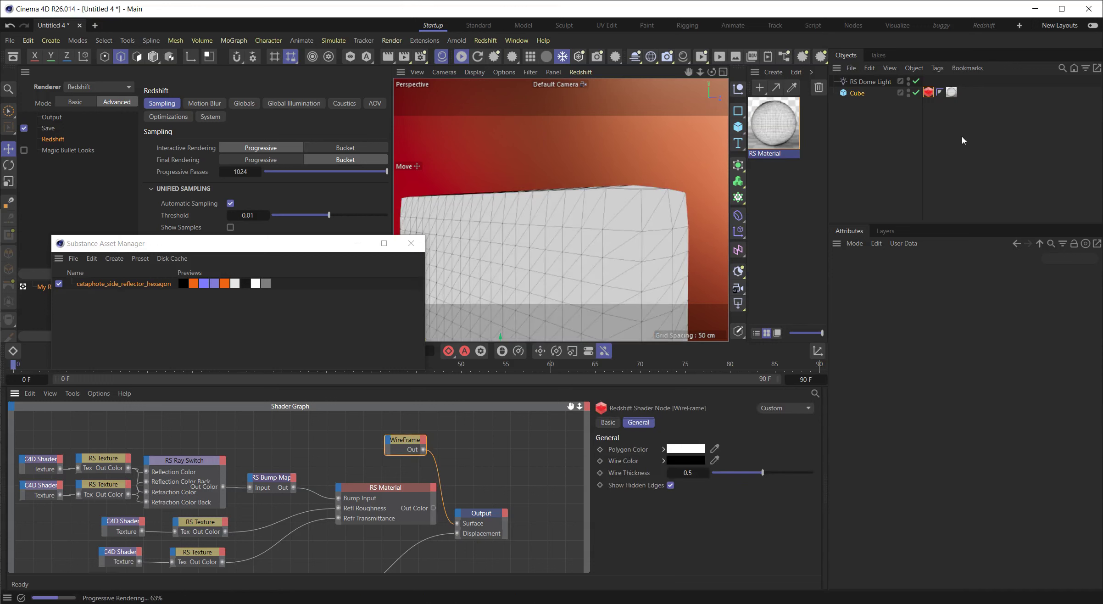
- Enable tessellation in the Cube's Redshift Object tag
click(928, 92)
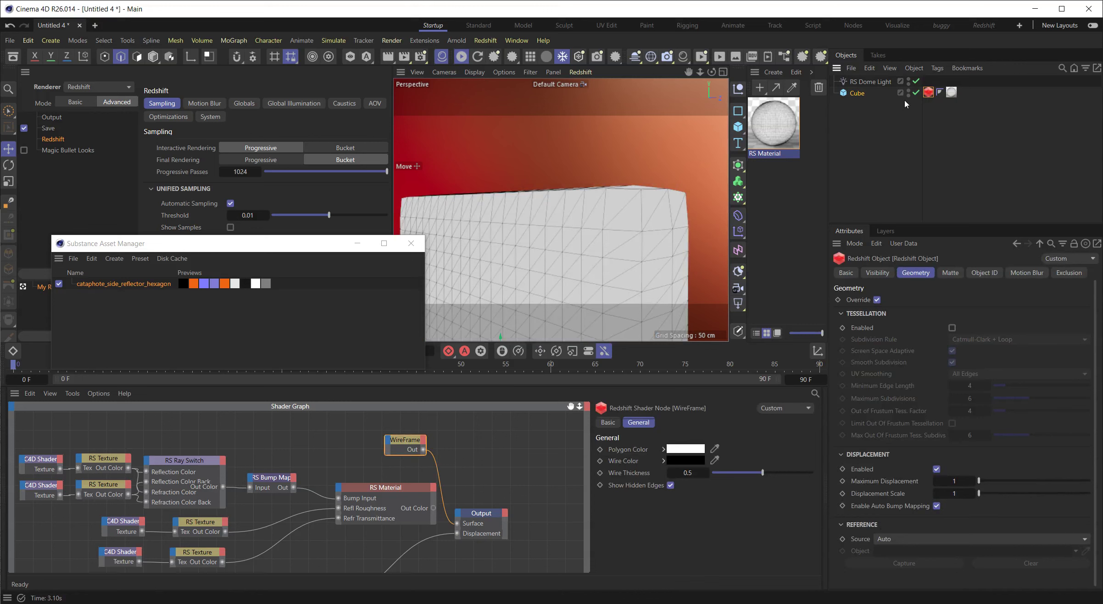
click(952, 327)
alt+drag(637, 237, 583, 239)
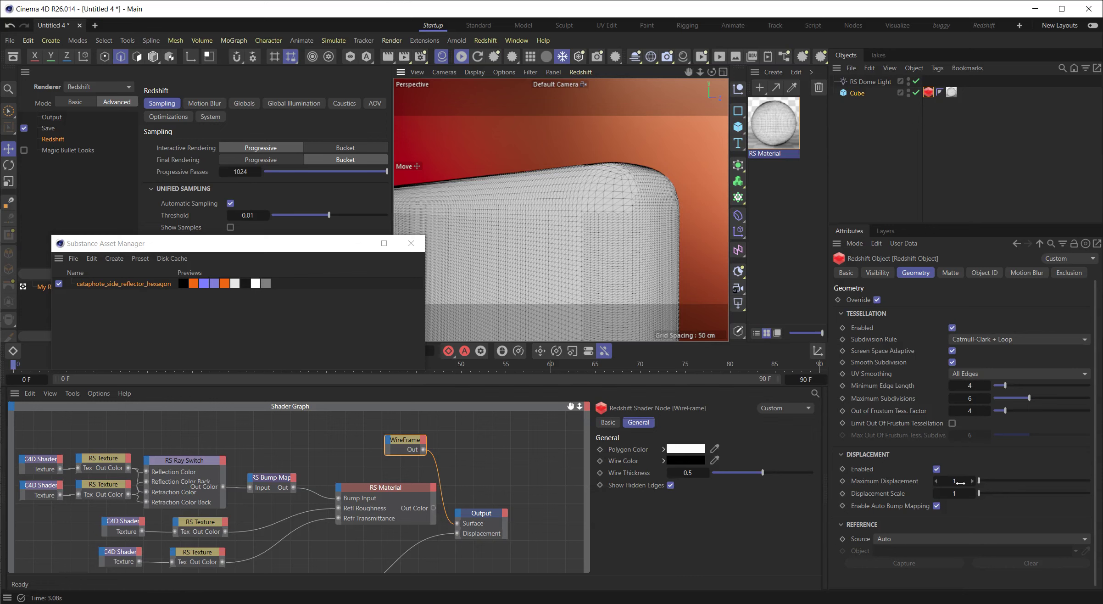
- Set the RS Displacement node's New Range Min to -0.5 and New Range Max to 0.5
middle_drag(495, 487, 504, 428)
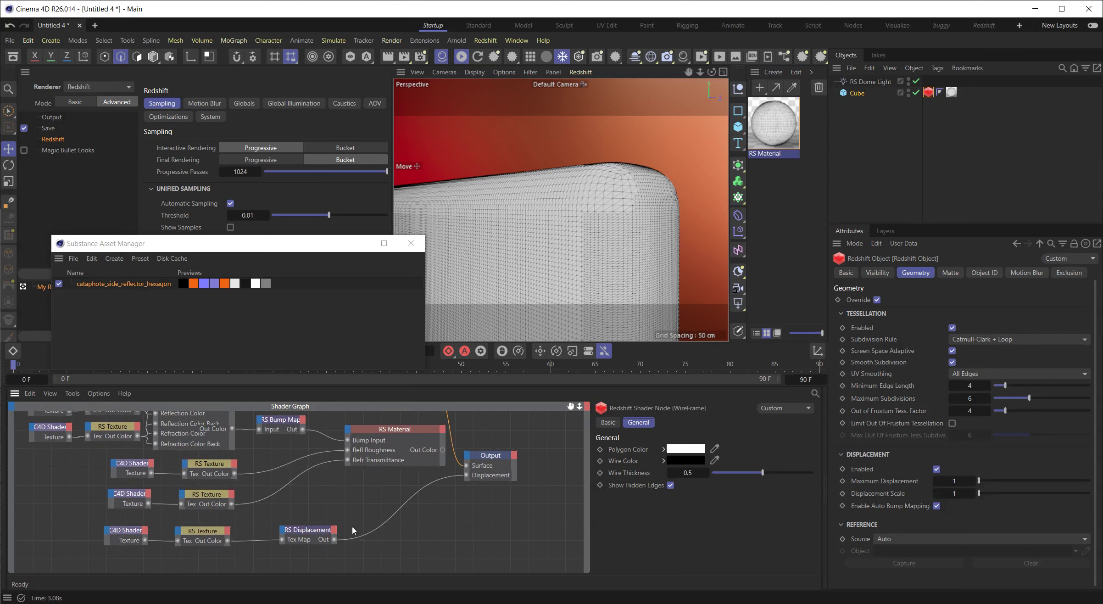
click(316, 536)
scroll(810, 507, down, 2)
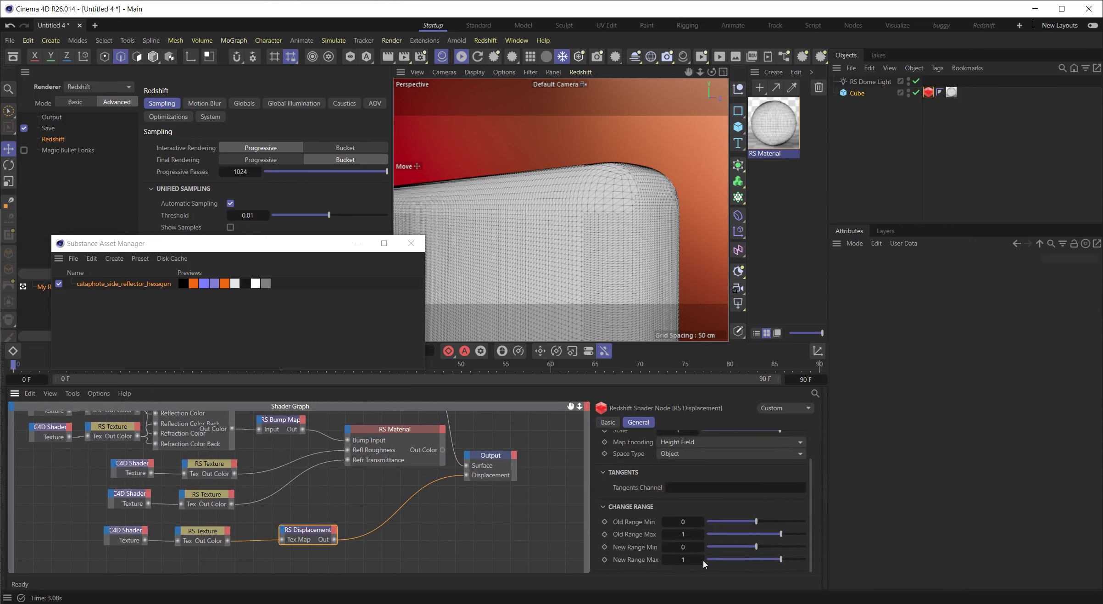
click(689, 549)
text(-0.5)
key(Tab)
text(0.5)
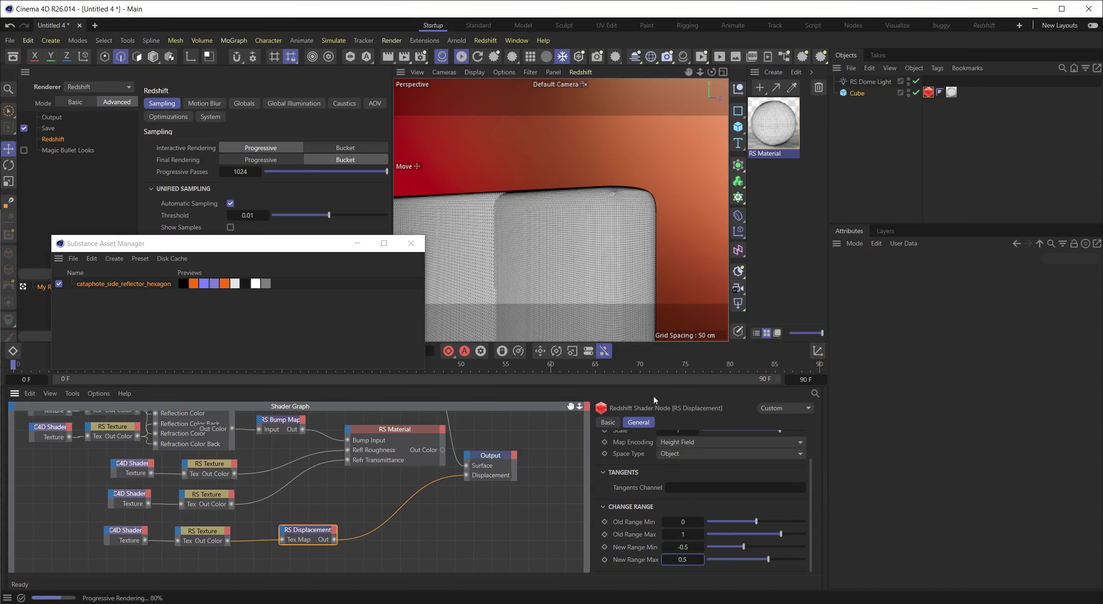
- Set the Displacement Scale in the Cube's Redshift Object tag to 100, with displacement enabled
click(928, 92)
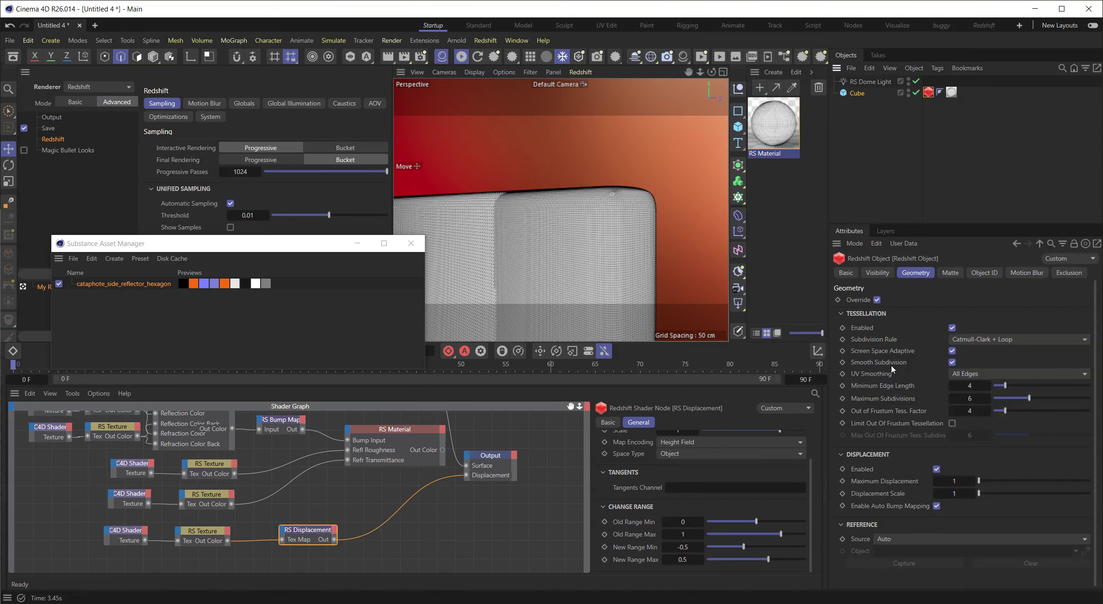
click(936, 469)
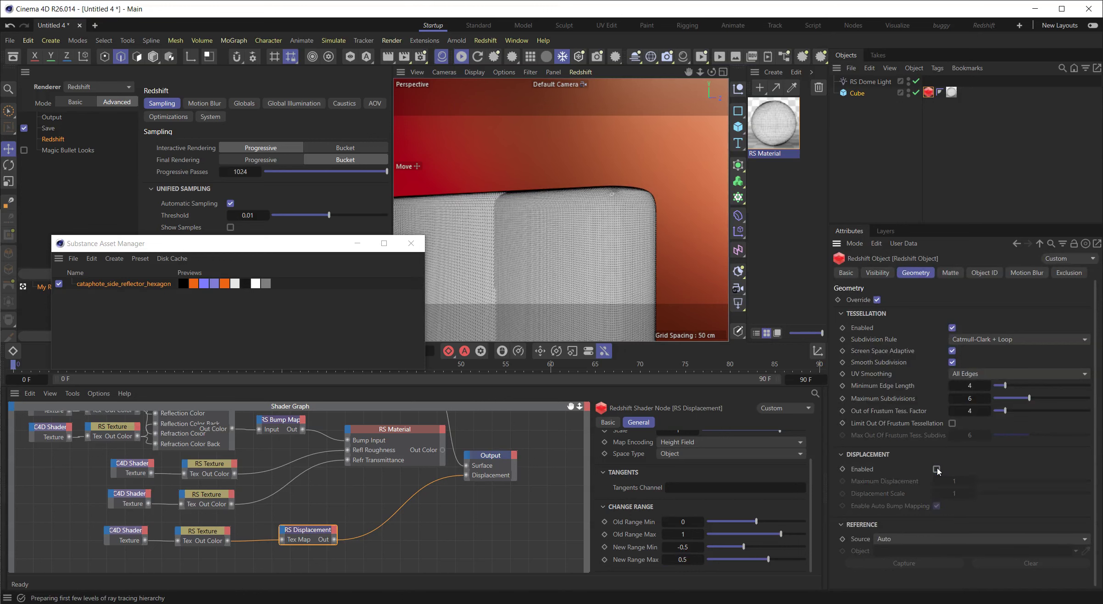
click(963, 494)
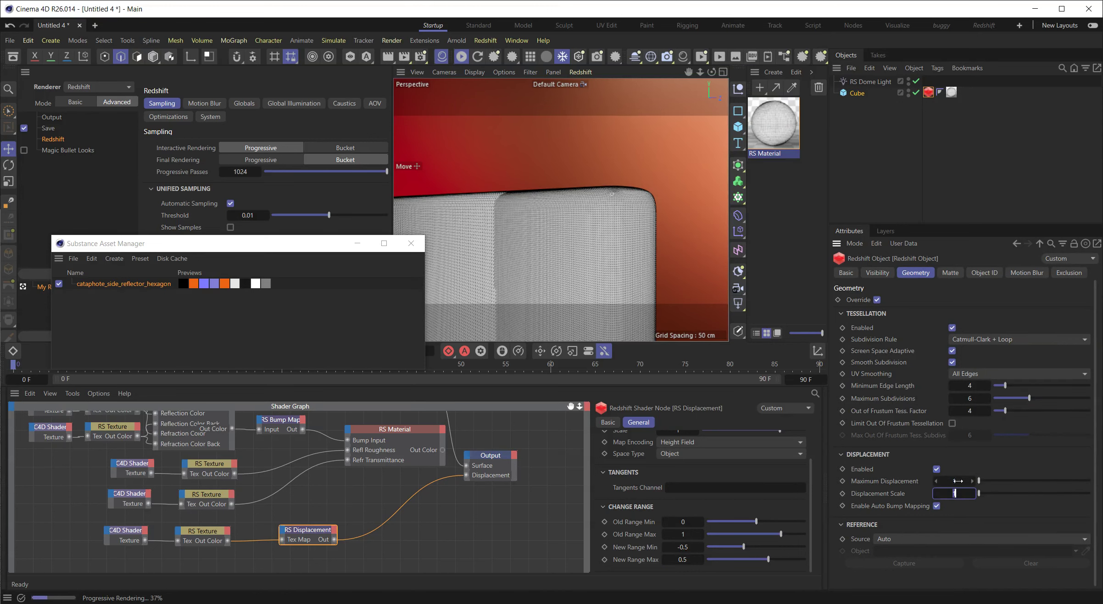
text(100)
key(Return)
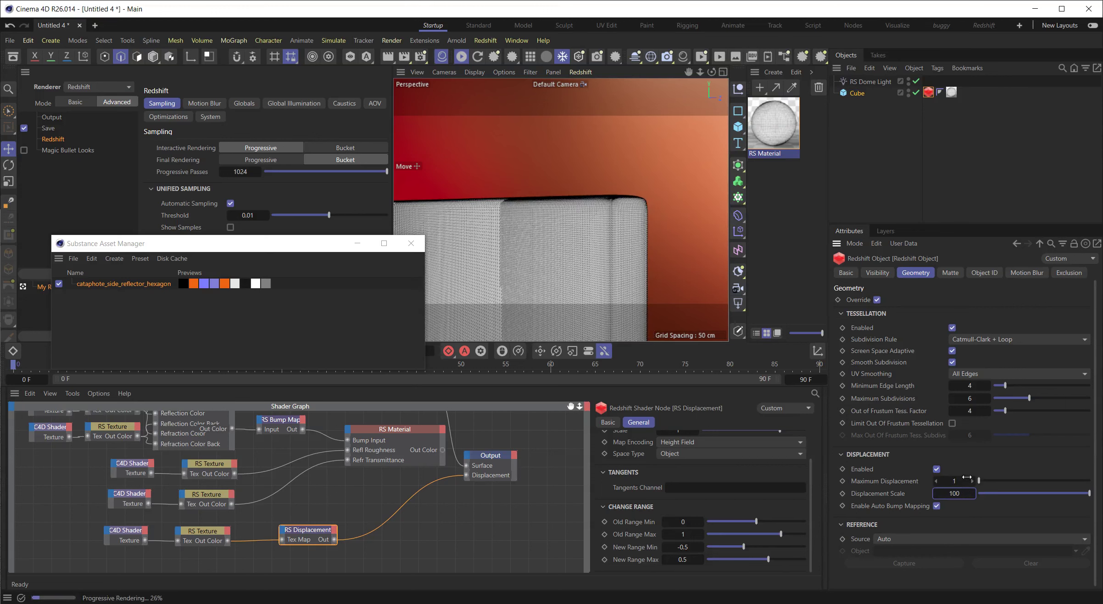
- Compare the Cube with displacement off and on, and examine its displaced wireframe surface up close
click(938, 469)
click(939, 471)
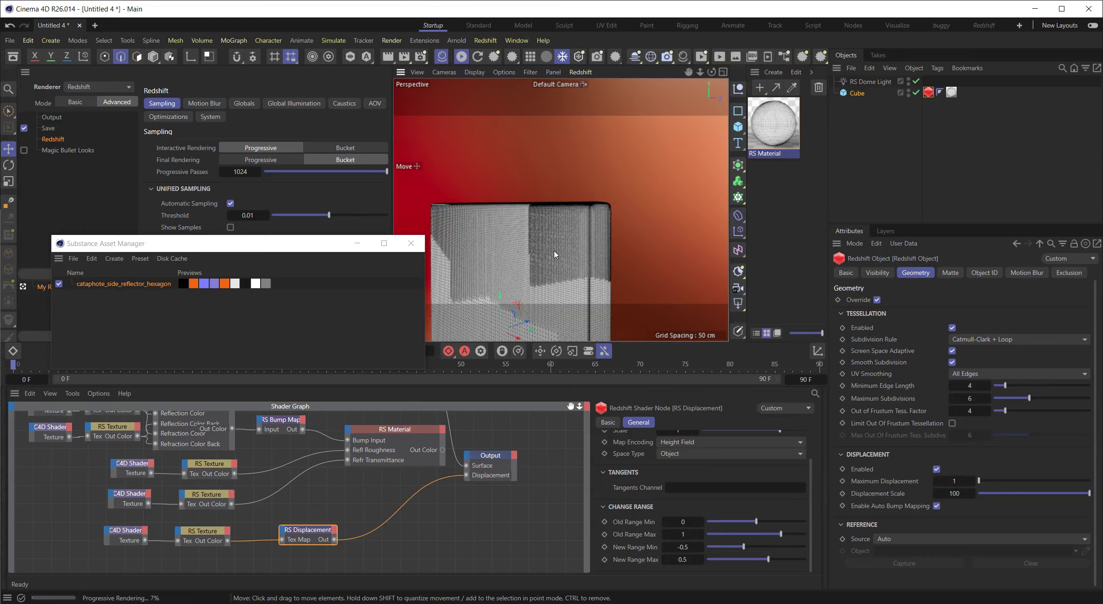
scroll(556, 254, up, 5)
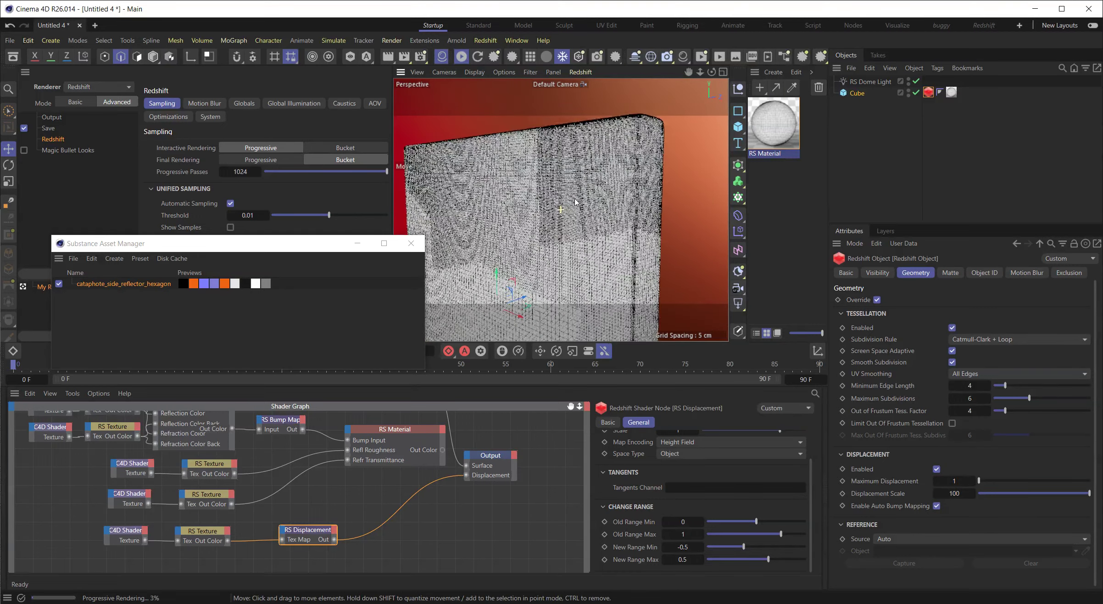
alt+middle_drag(507, 147, 517, 148)
alt+drag(593, 196, 559, 216)
click(563, 62)
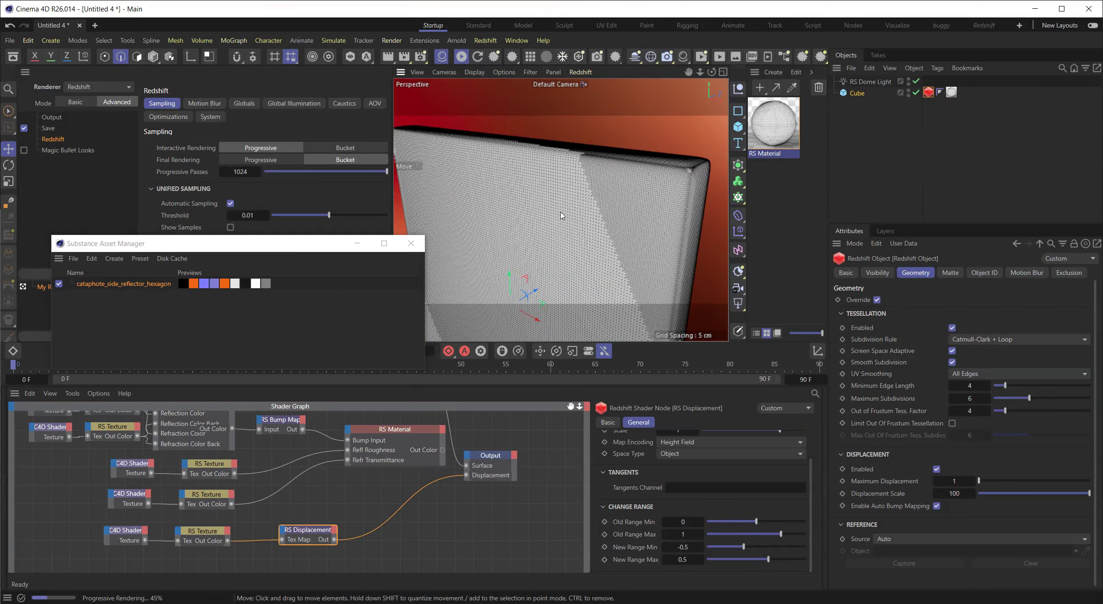
scroll(605, 227, up, 4)
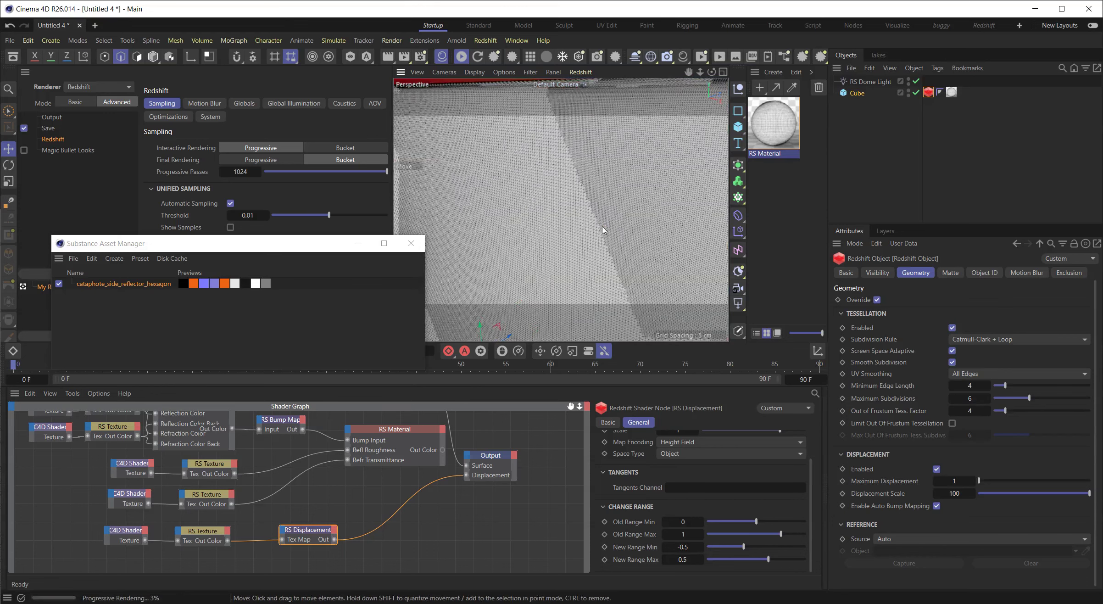
alt+drag(604, 229, 589, 251)
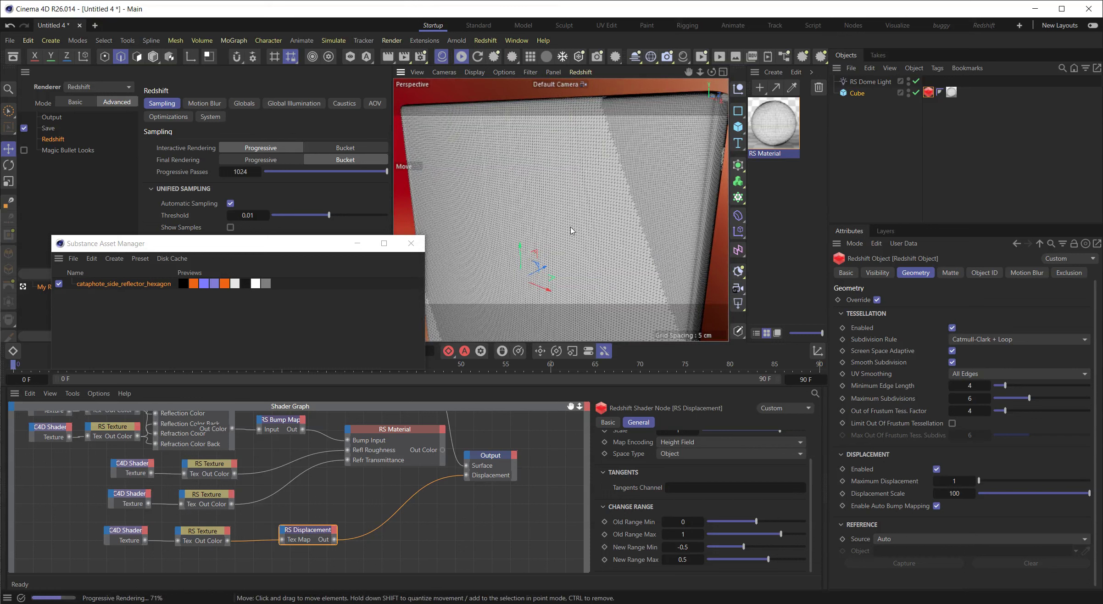
- Make room between the height RS Texture and RS Displacement nodes and add an RS Color Correct node
click(212, 535)
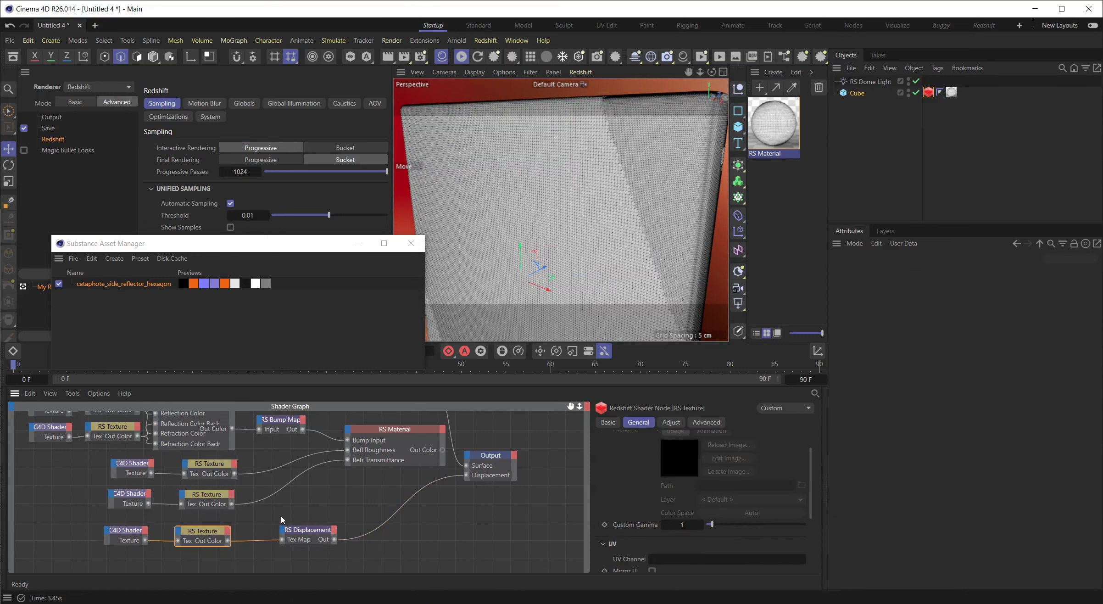
click(672, 422)
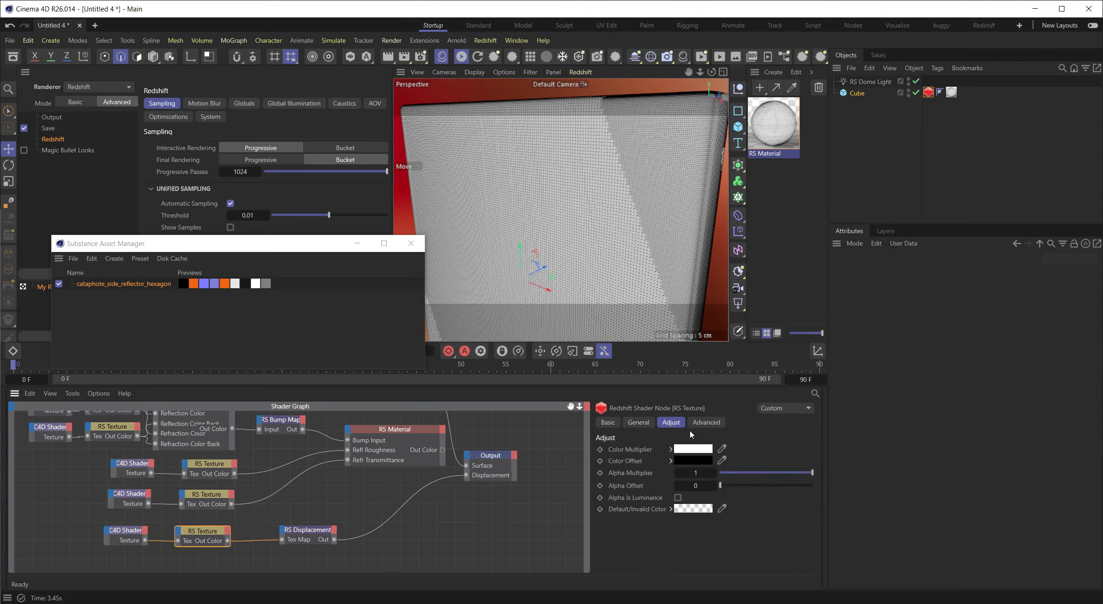
middle_drag(218, 521, 275, 508)
drag(178, 545, 265, 518)
drag(246, 517, 142, 519)
click(231, 551)
key(shift+c)
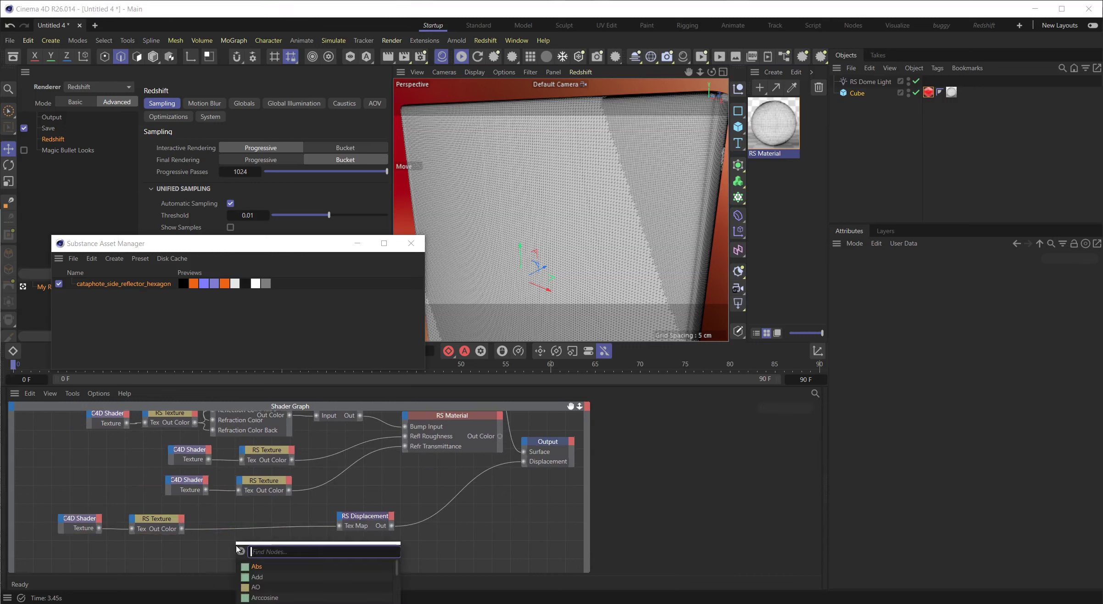
text(color correct)
key(Return)
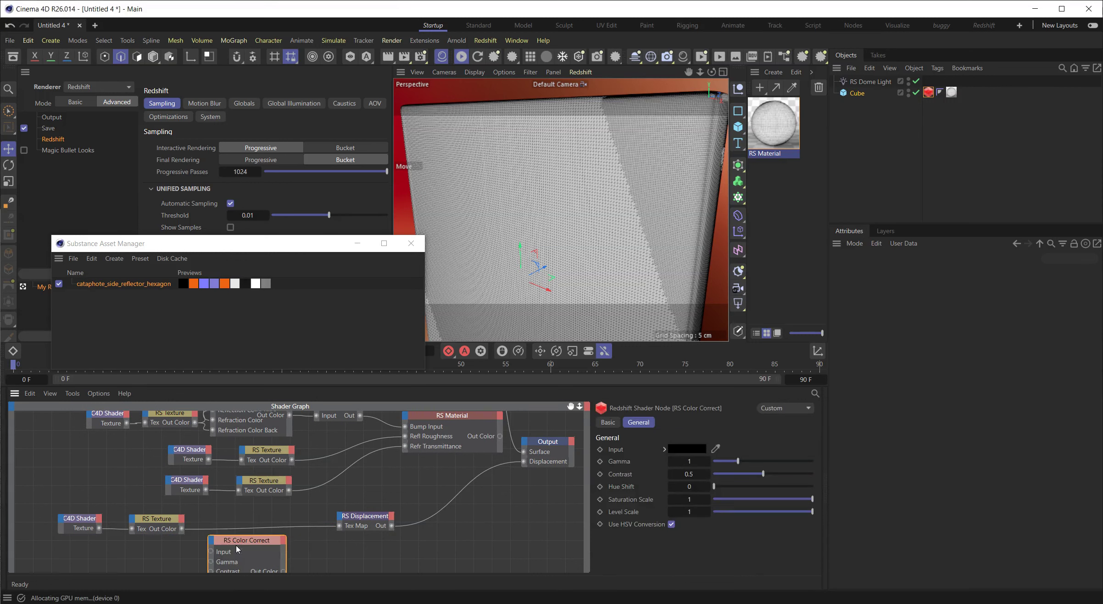
- Route the height RS Texture through RS Color Correct into the displacement's Tex Map and set the correction's Contrast to 1
drag(182, 529, 212, 553)
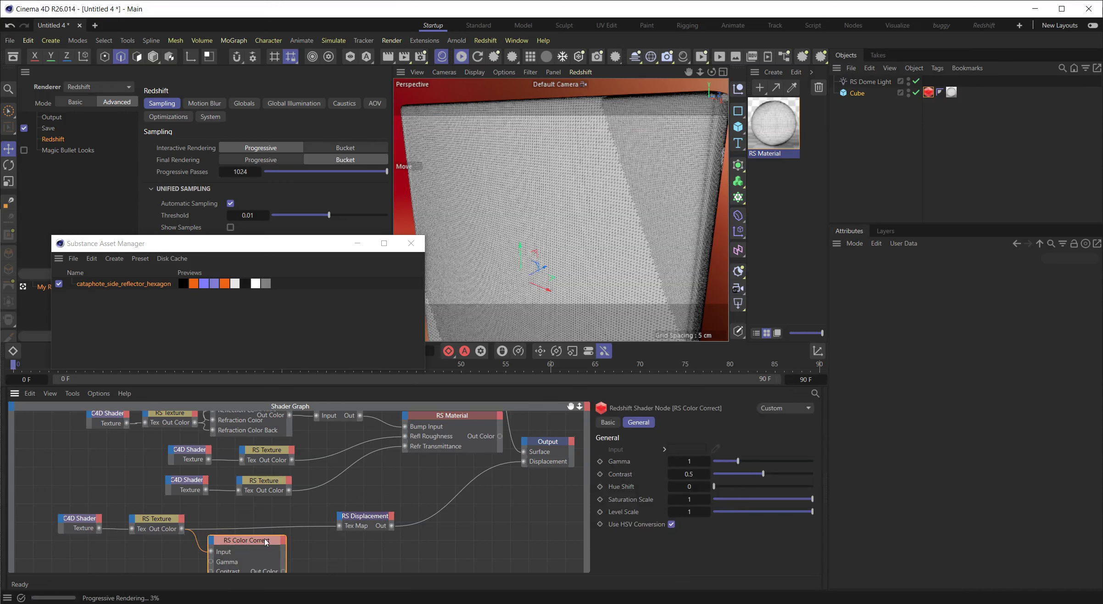
drag(283, 571, 340, 525)
click(697, 475)
text(1)
key(Return)
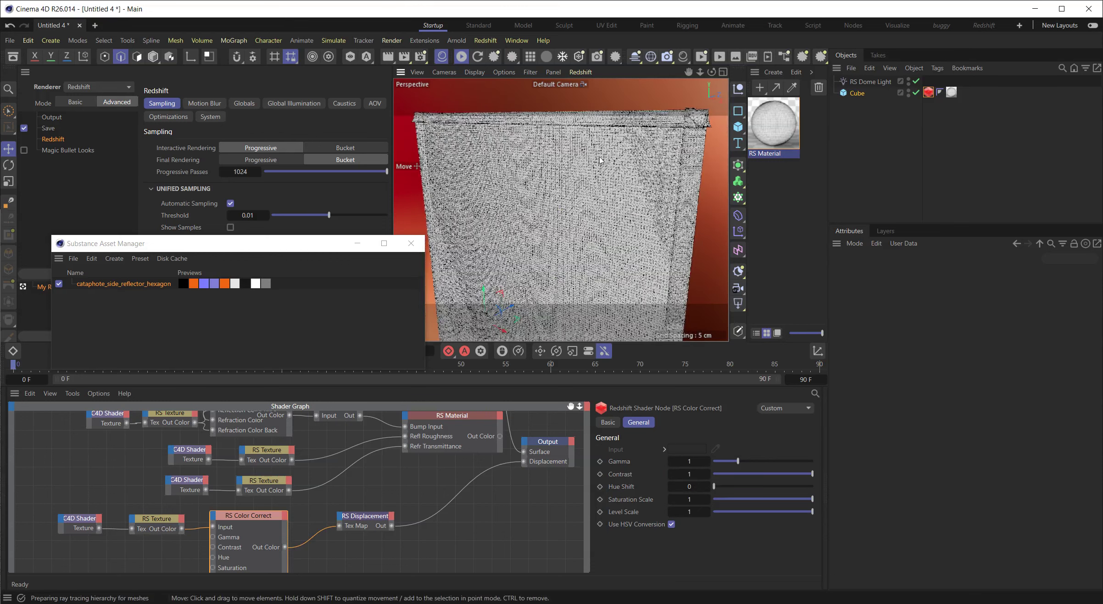
- Delete the height displacement node chain, from its C4D Shader to RS Displacement, and the Cube's Redshift Object tag
alt+drag(613, 150, 602, 219)
scroll(601, 220, up, 3)
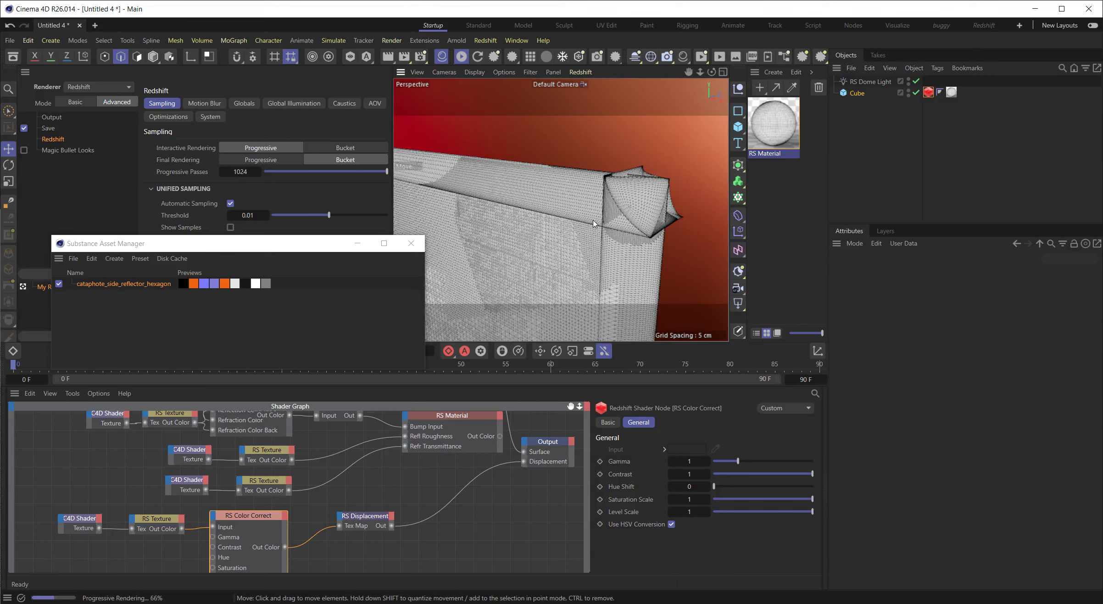
drag(370, 504, 72, 558)
key(Delete)
drag(550, 448, 557, 429)
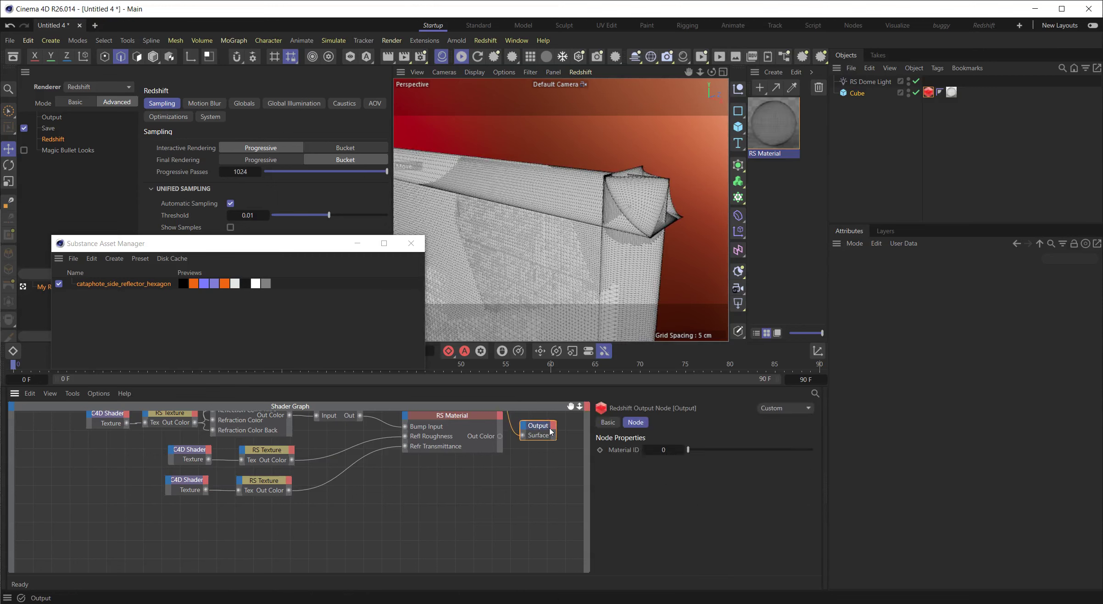
click(929, 93)
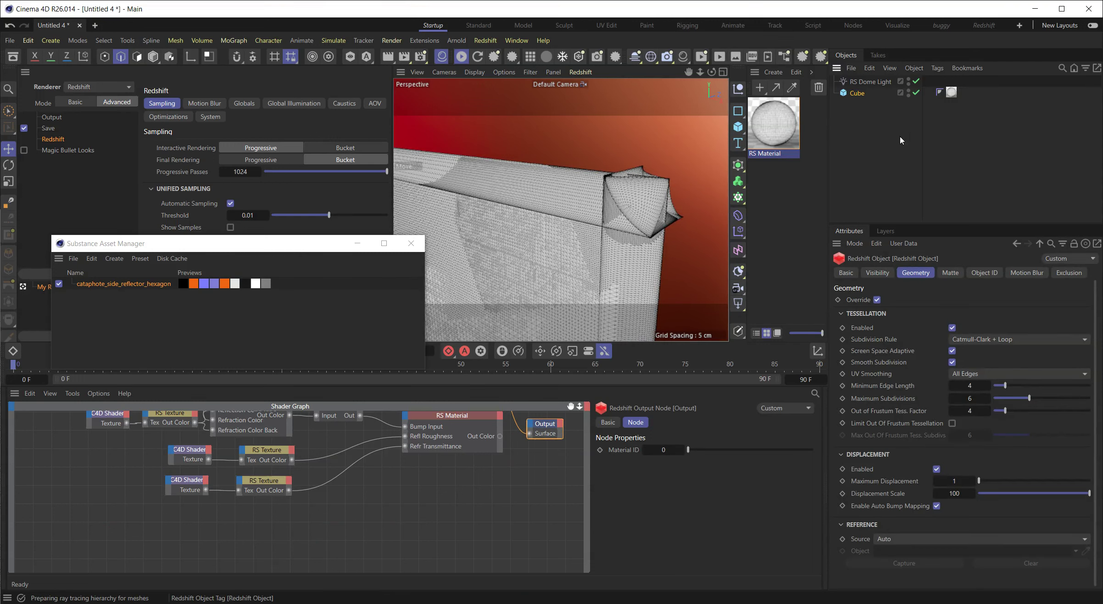
key(Delete)
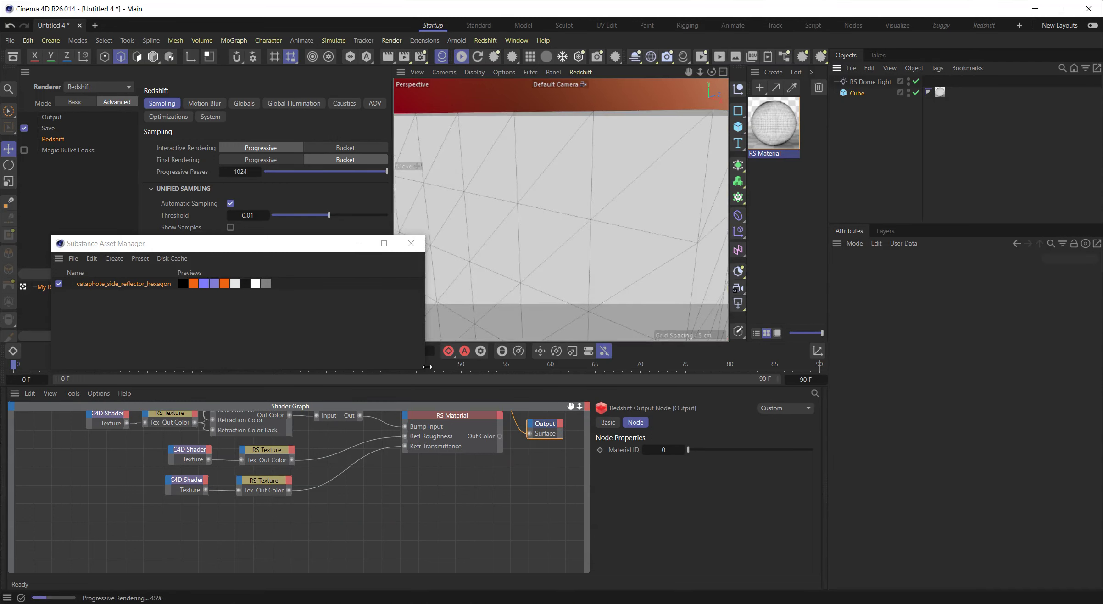
- Reconnect RS Material to the Output's Surface and delete the unused WireFrame node
key(h)
click(445, 475)
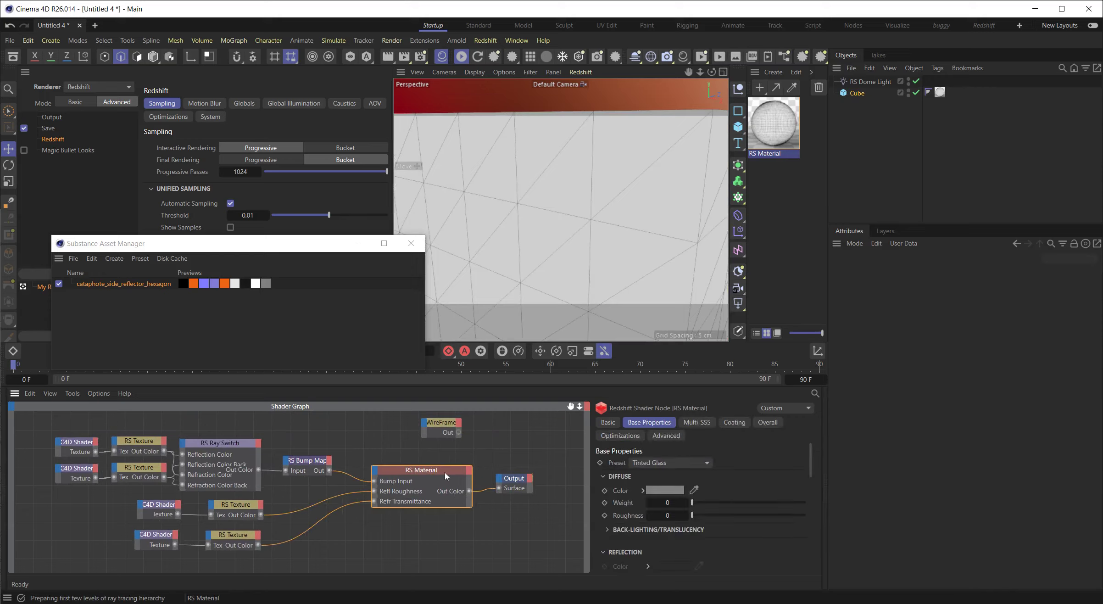
click(444, 429)
key(Delete)
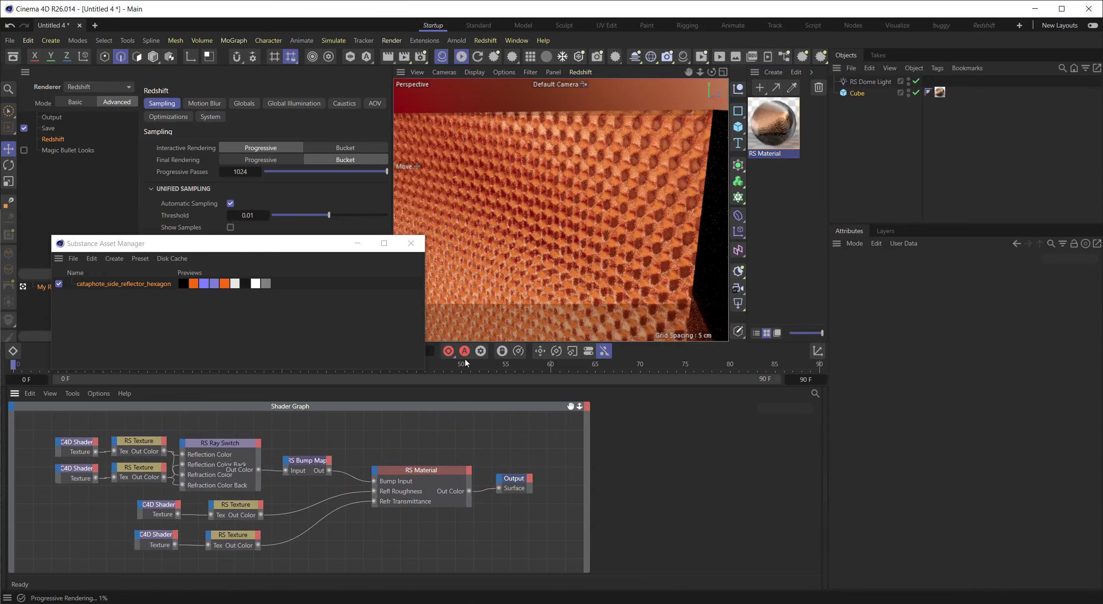
scroll(634, 218, down, 6)
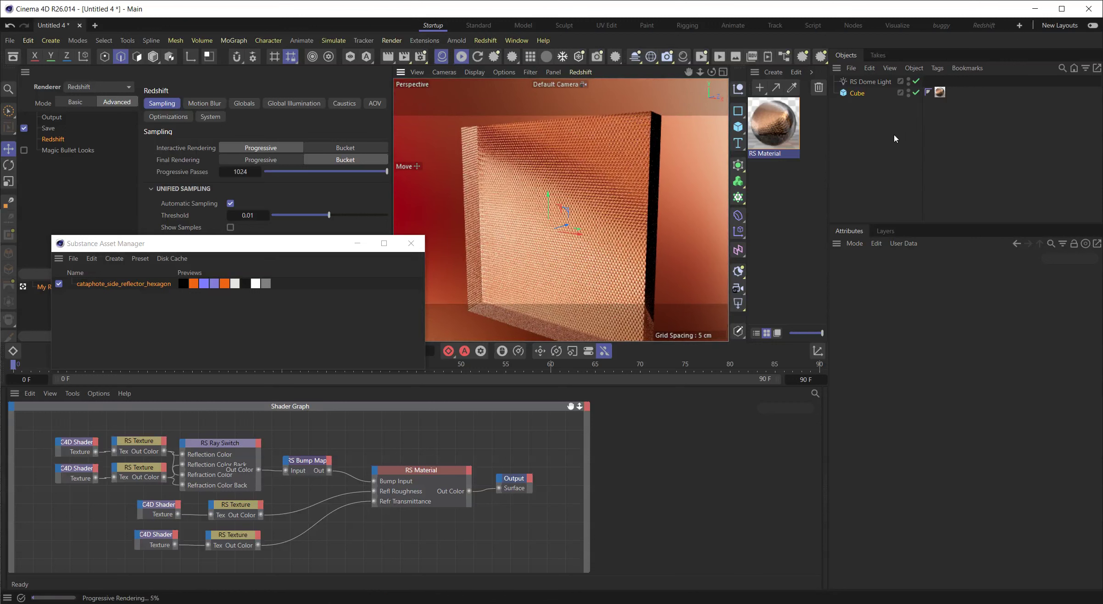
click(890, 142)
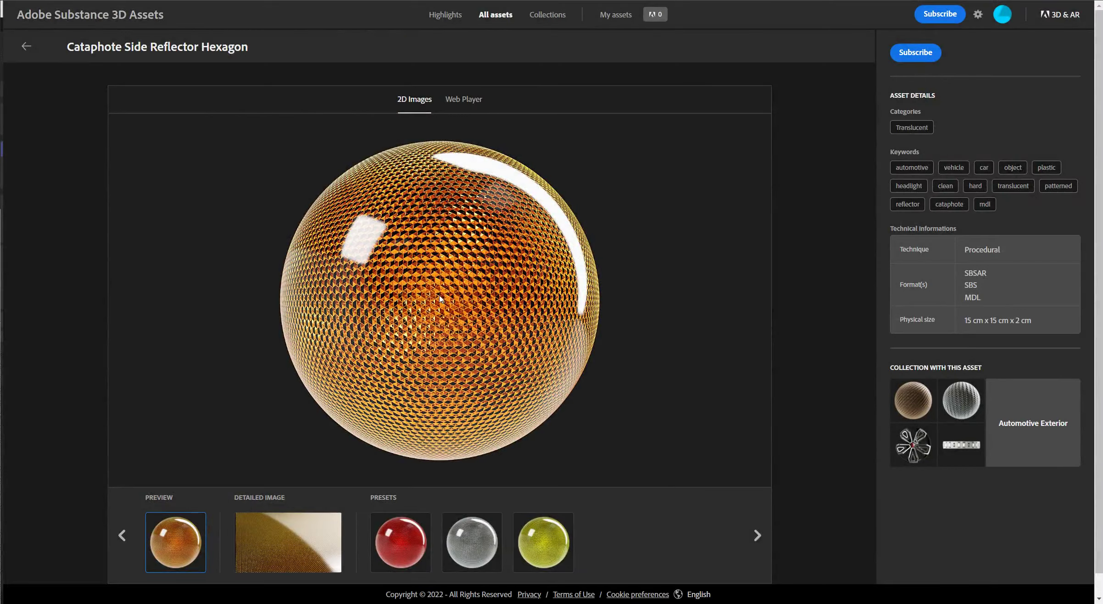
- Switch to the Adobe Substance 3D Assets page and compare the red preset of Cataphote Side Reflector Hexagon with its default preview
click(406, 552)
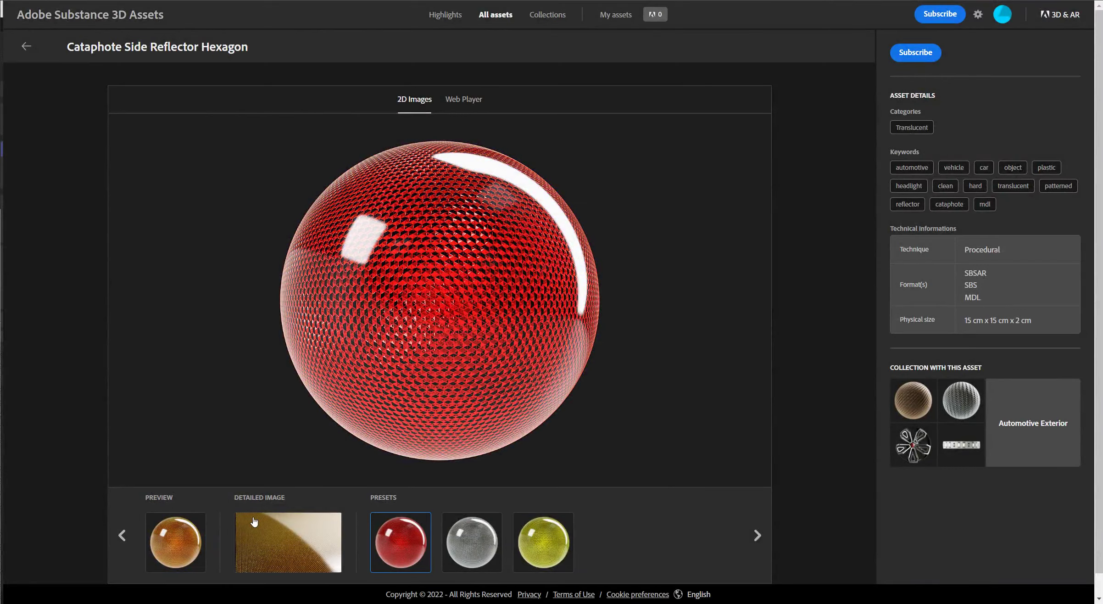
click(186, 543)
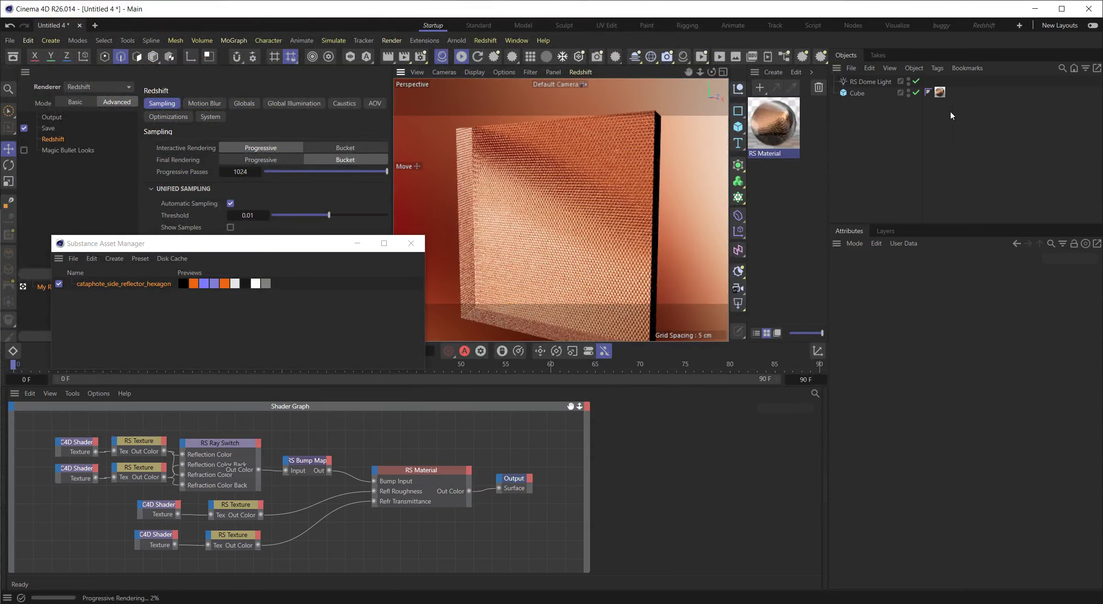
- Add a Sphere in Cinema 4D with a radius of 7.5 cm and 41 segments
click(743, 131)
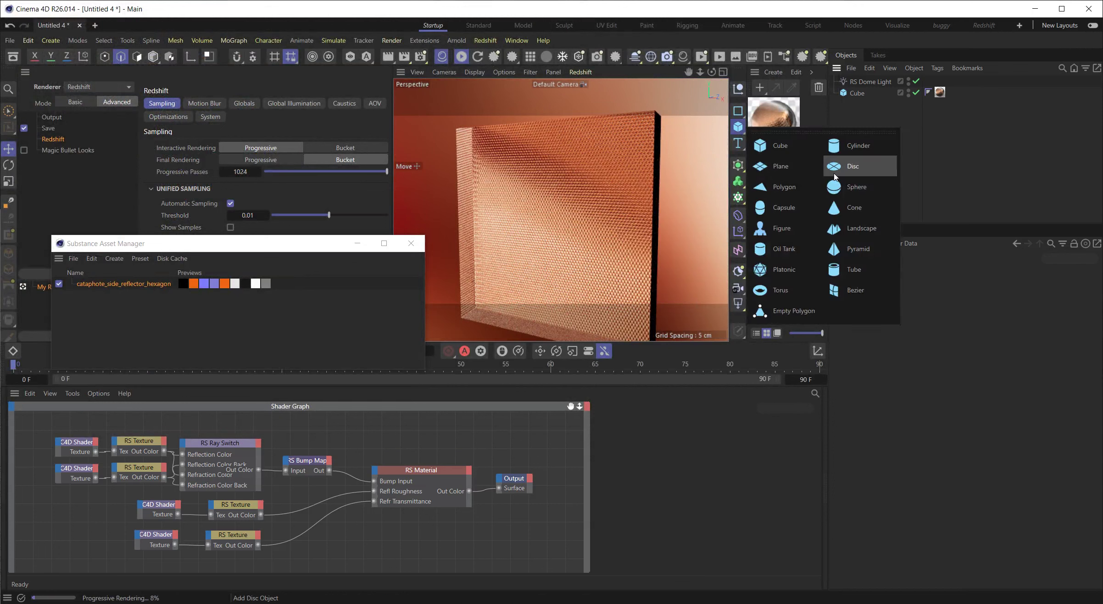
click(865, 183)
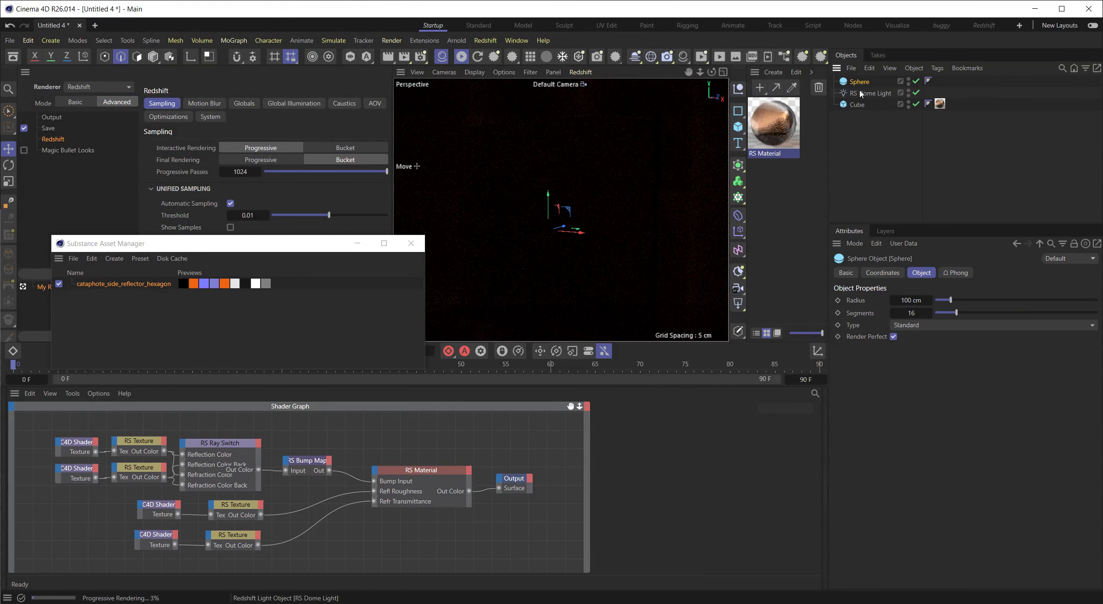
click(914, 300)
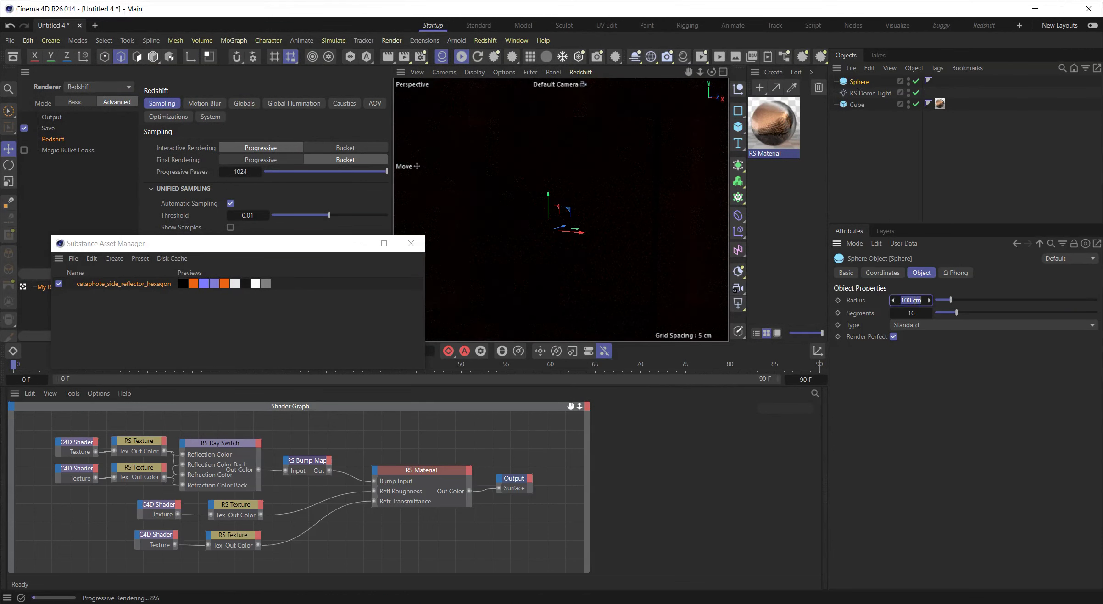
key(Return)
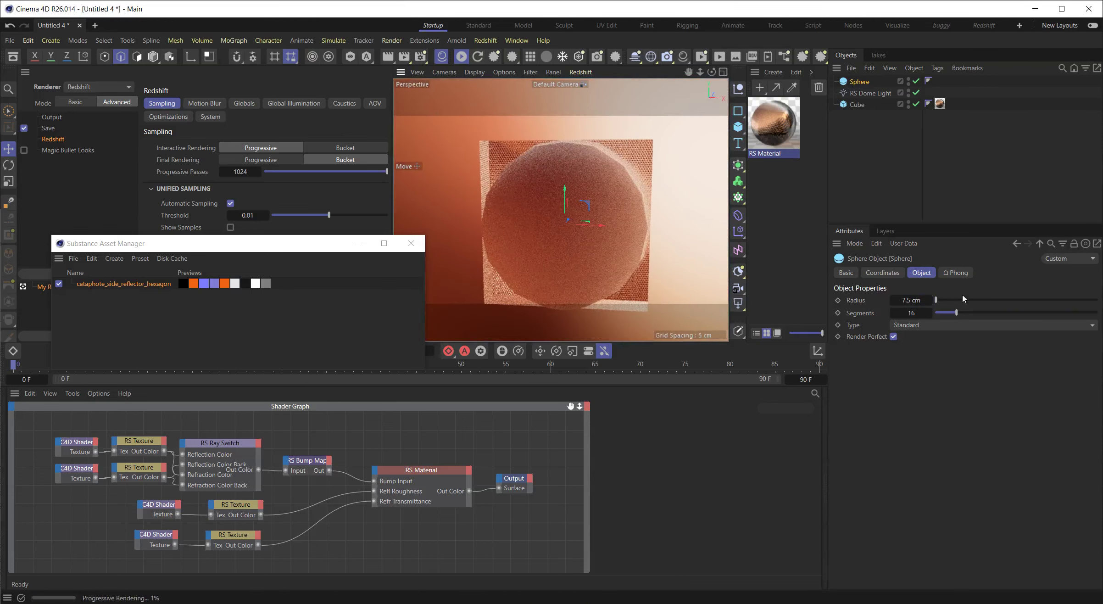
drag(963, 313, 999, 311)
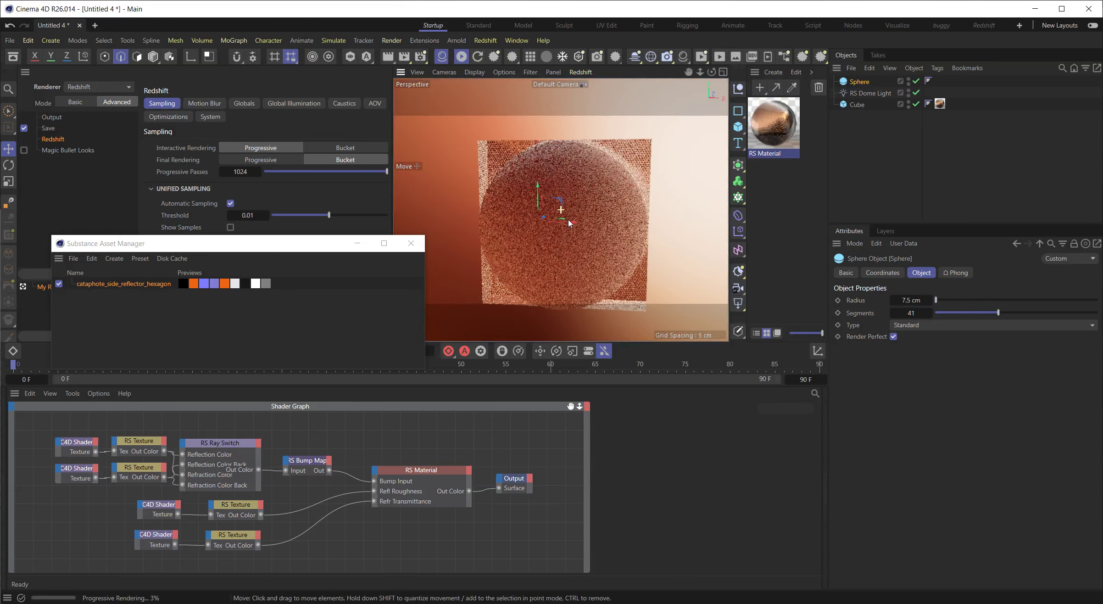
- Move the Sphere out of the Cube so that the two objects stand side by side
drag(560, 228, 566, 224)
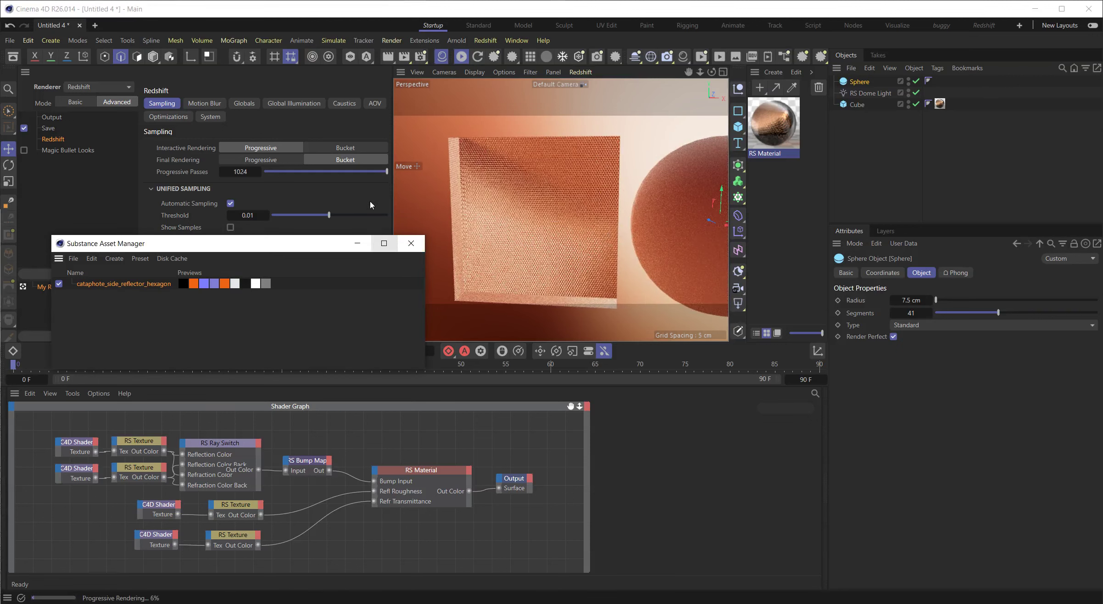
alt+middle_drag(649, 220, 578, 219)
alt+drag(611, 230, 584, 238)
alt+right_drag(583, 238, 568, 228)
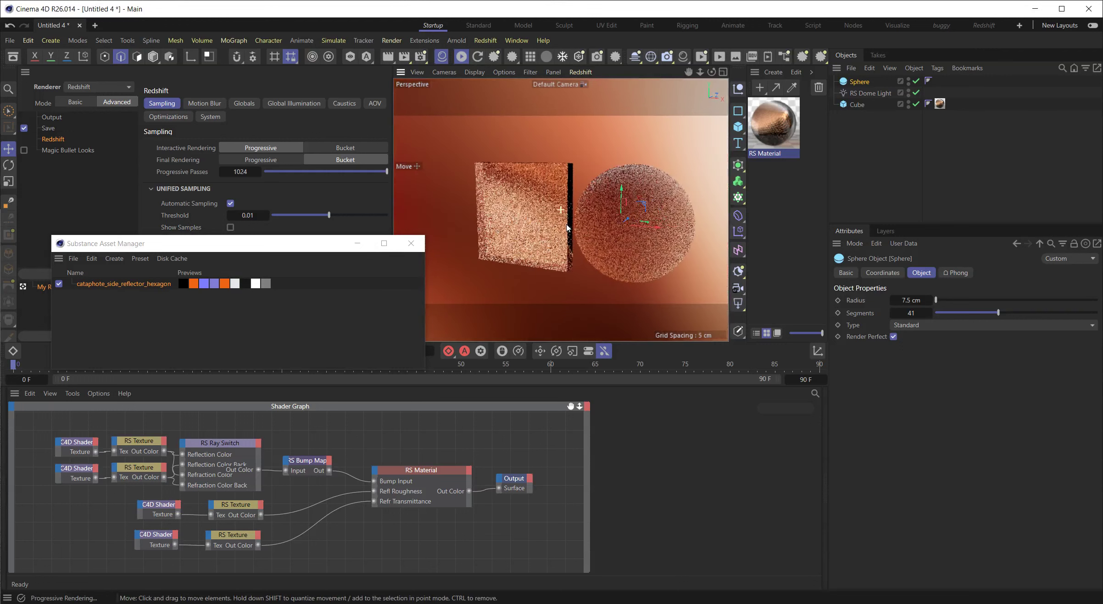
alt+middle_drag(610, 225, 603, 227)
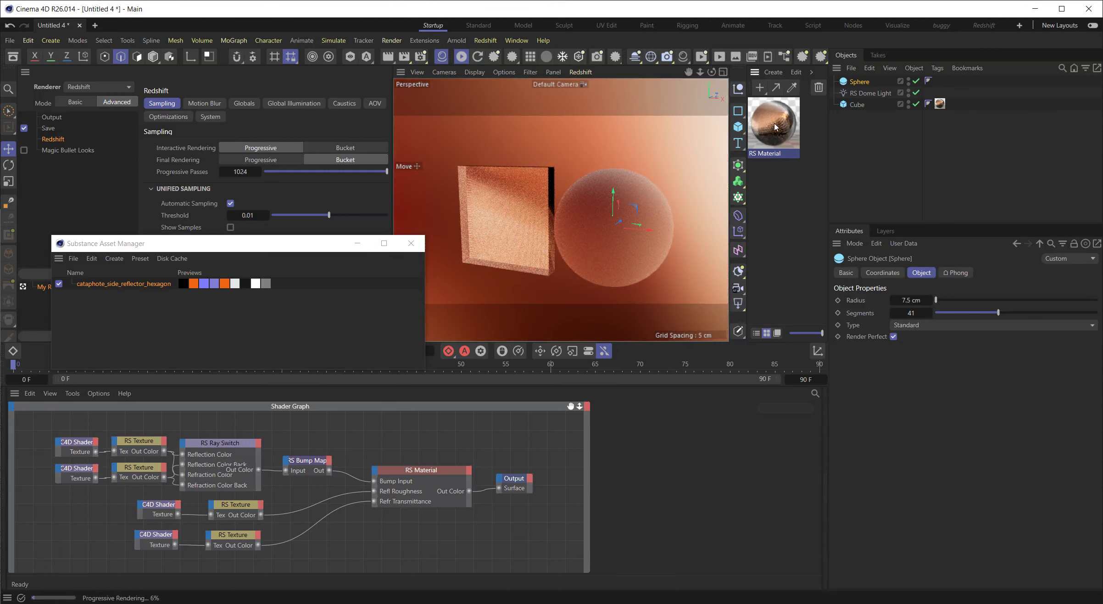
- Apply RS Material to the Sphere and compare its hexagon pattern with the Cube's
drag(859, 83, 859, 83)
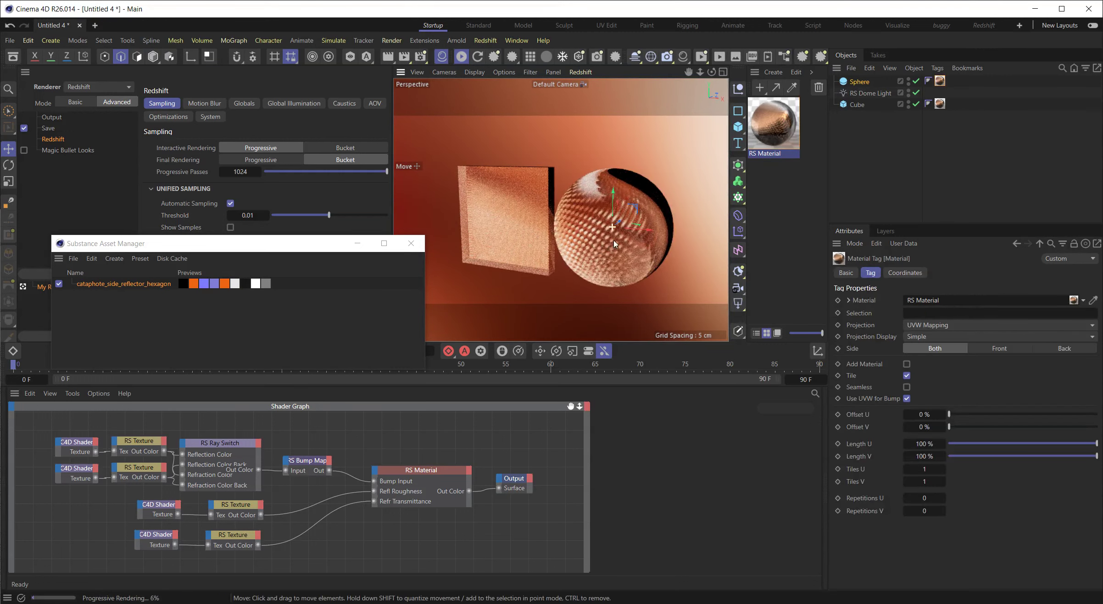
scroll(616, 243, up, 3)
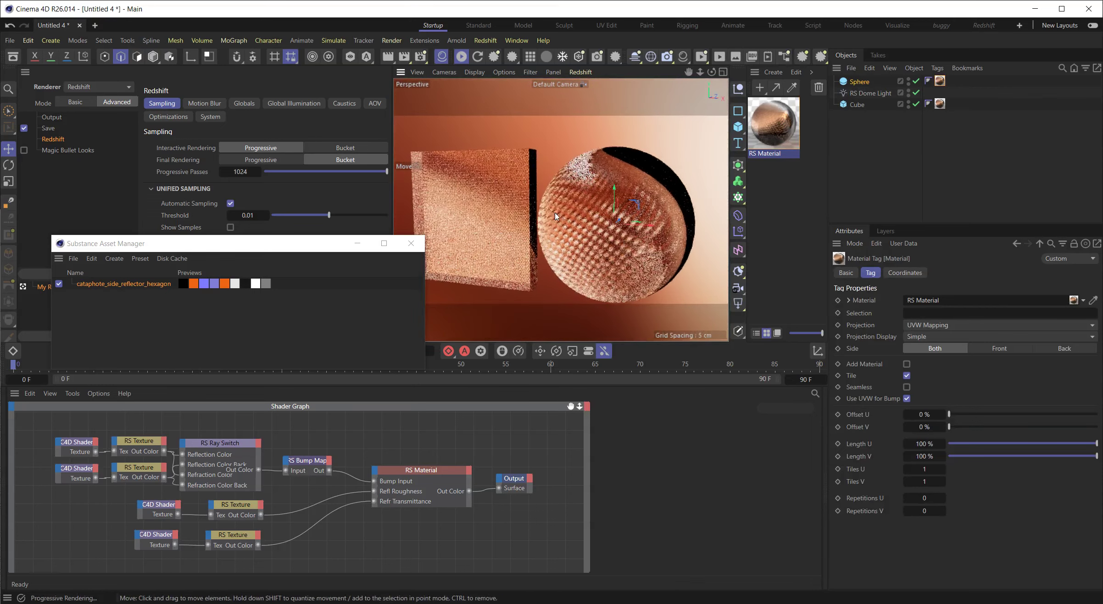
scroll(571, 220, down, 3)
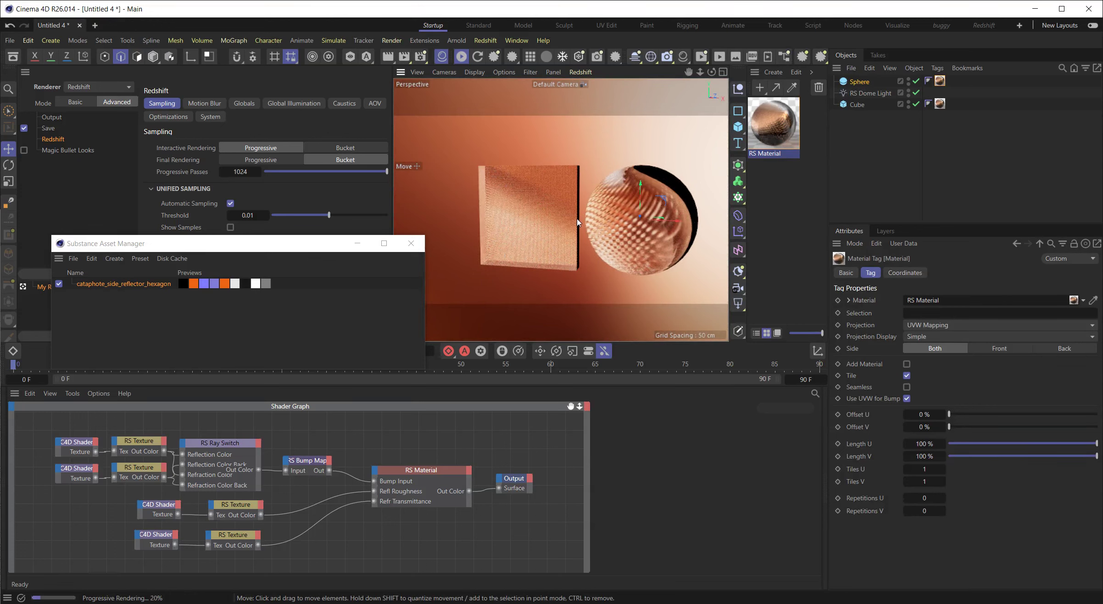
scroll(655, 237, up, 2)
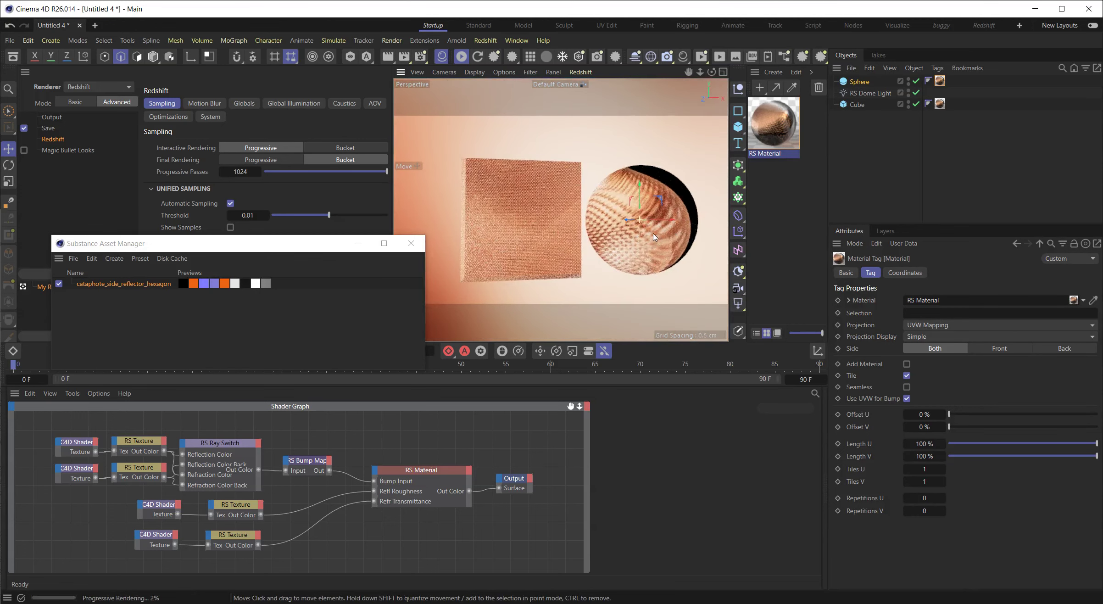
scroll(643, 230, up, 2)
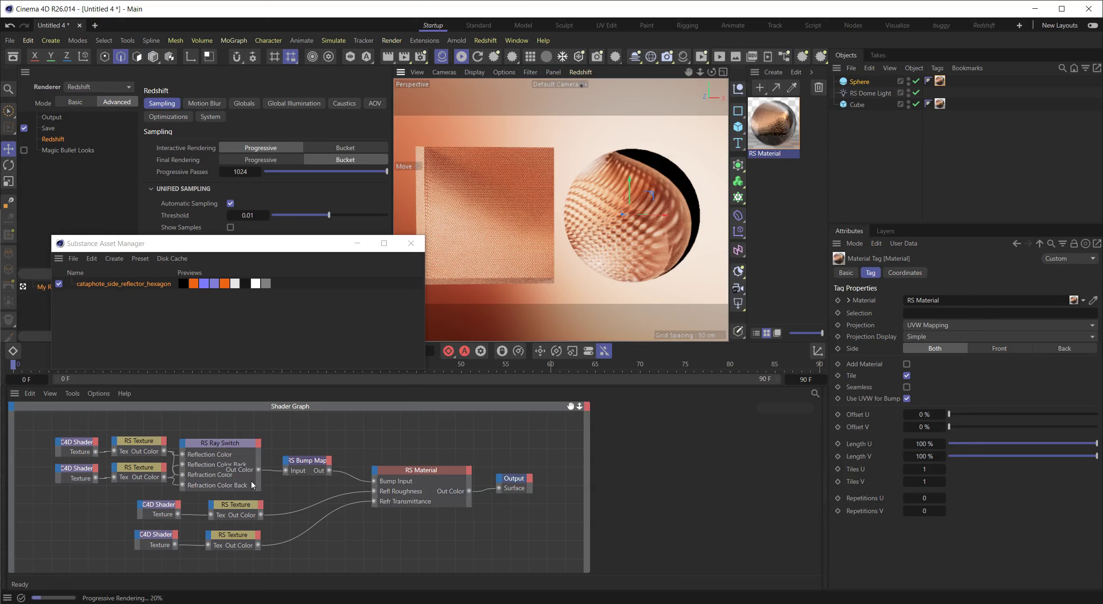
- Make room in front of the texture nodes and add an RS Vector Maker node to the shader graph
middle_drag(233, 488, 303, 480)
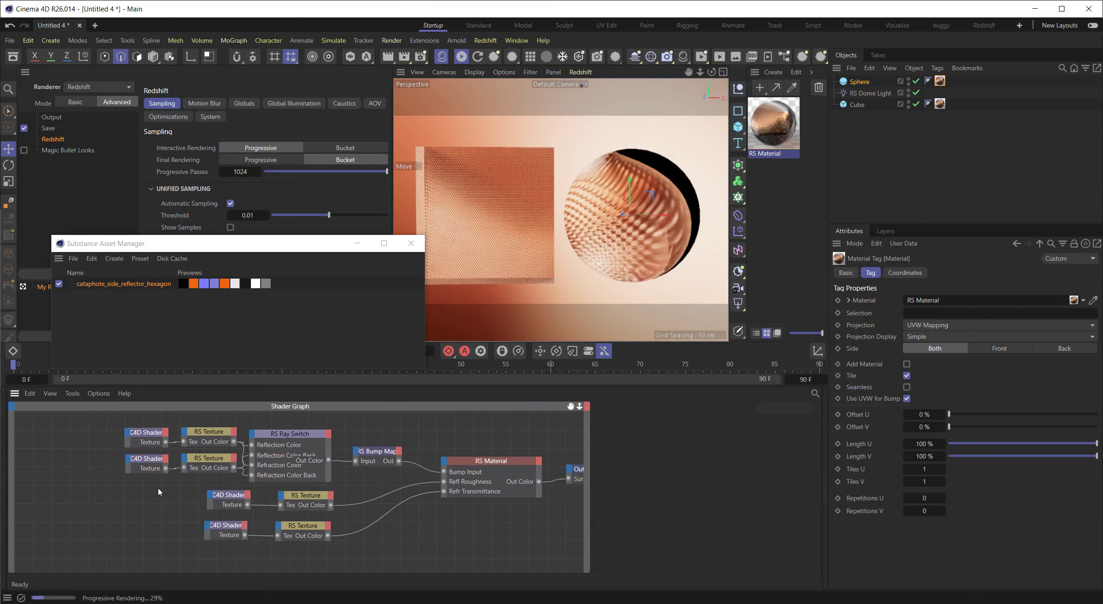
click(114, 483)
text(ma)
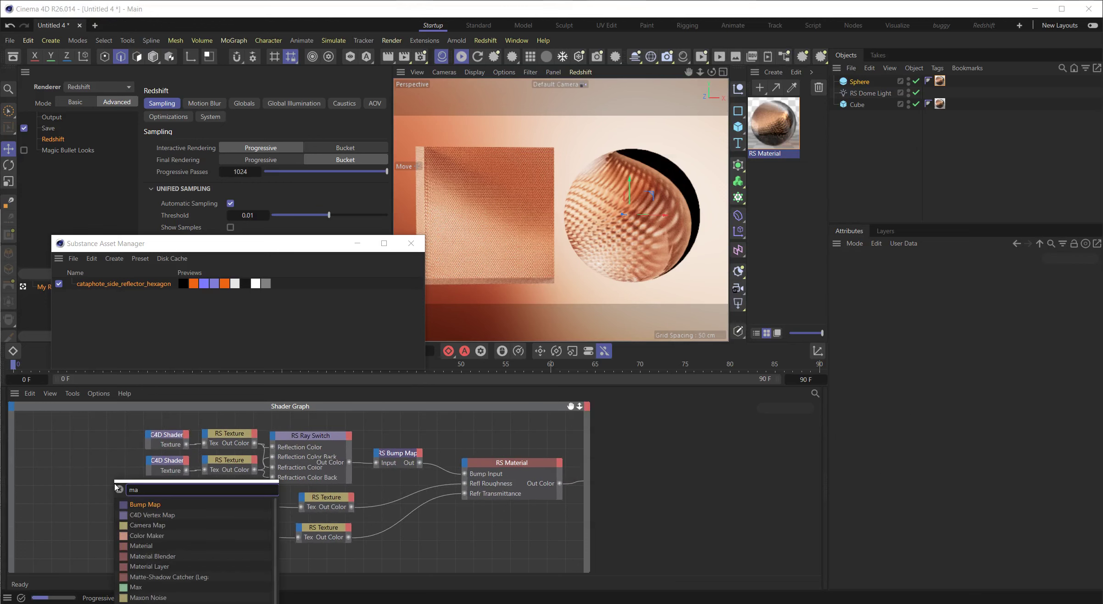
text(k)
key(Down)
key(Return)
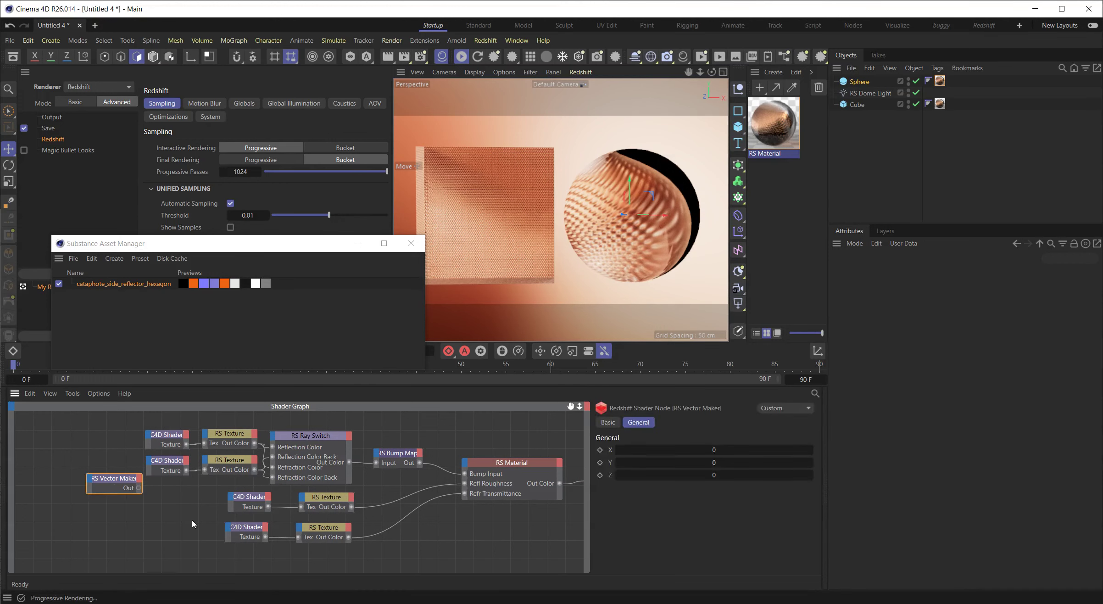
- Set the RS Vector Maker's X and Y to 1
double_click(732, 451)
text(1)
key(Tab)
text(1)
key(Return)
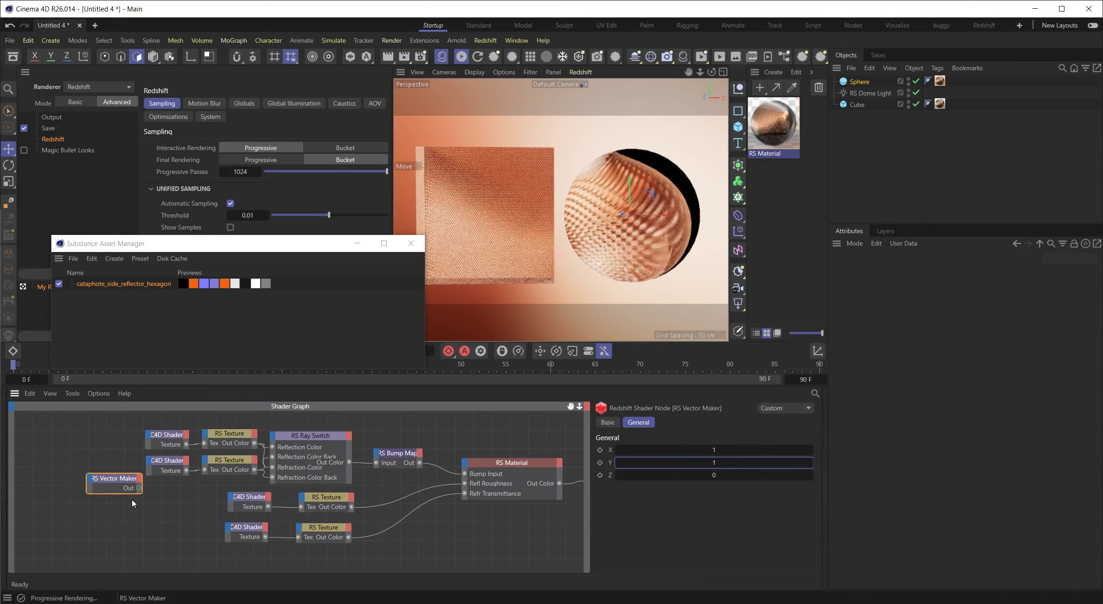
- Connect the RS Vector Maker's output to the UV Scale of the two RS Texture nodes feeding the RS Ray Switch
drag(205, 441, 207, 441)
mouse_move(257, 468)
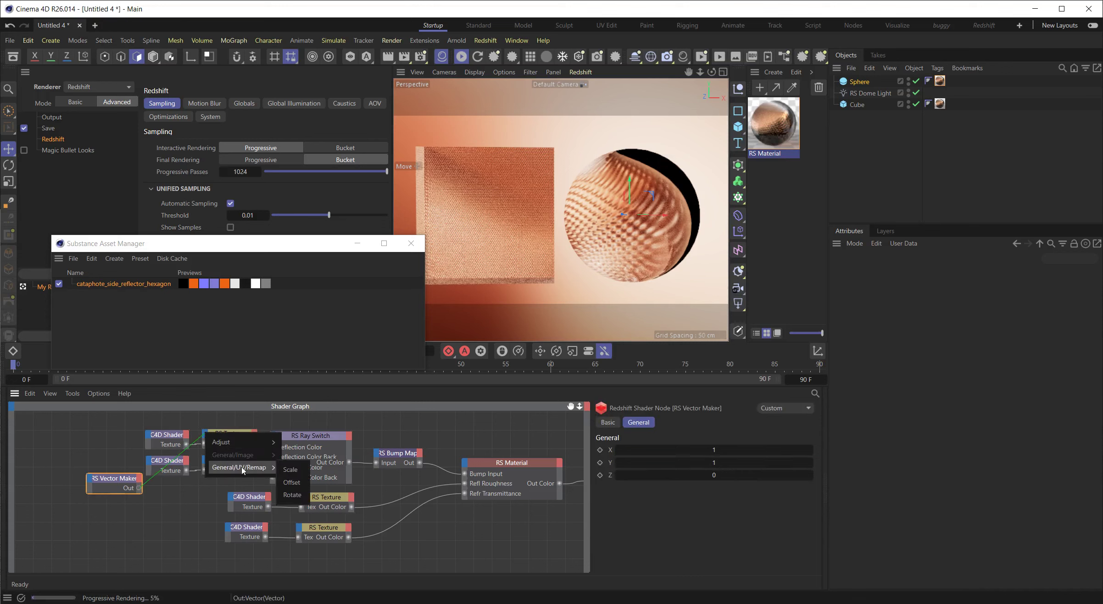
click(292, 470)
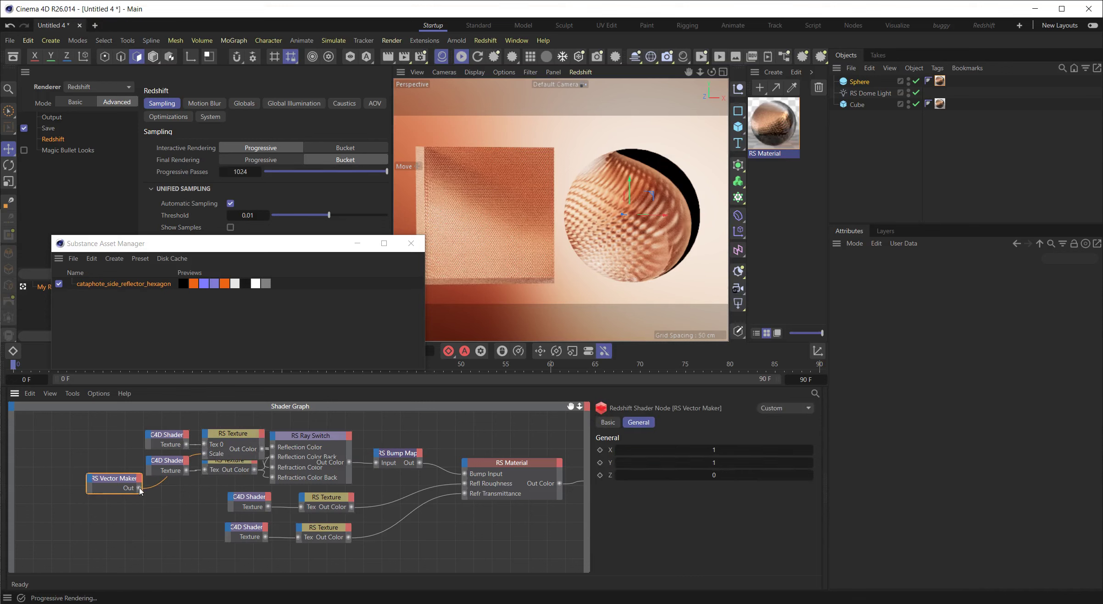
drag(139, 489, 229, 494)
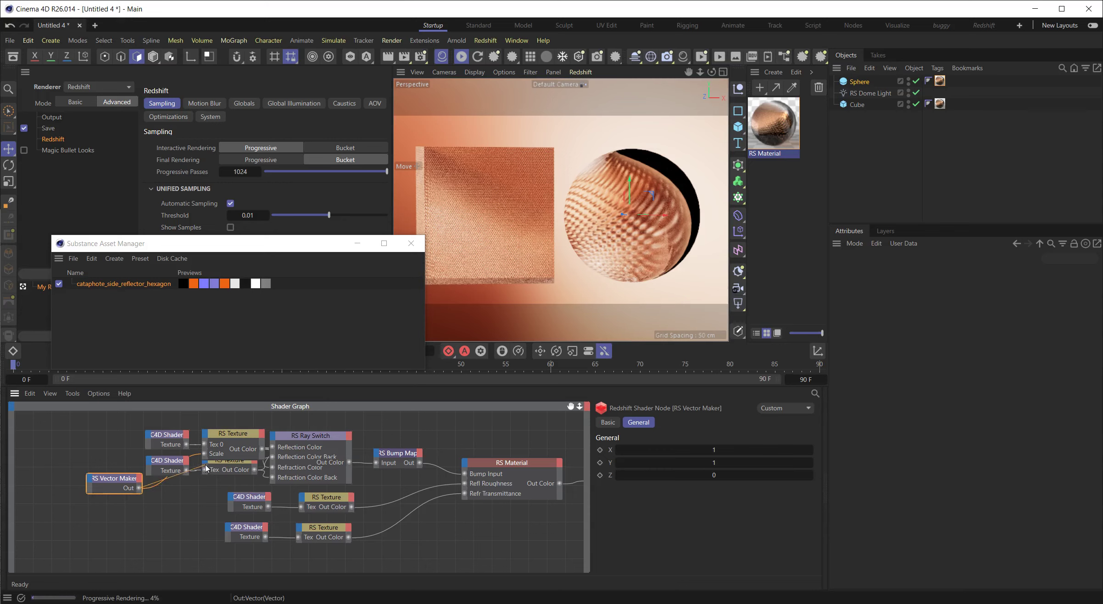
drag(205, 465, 205, 462)
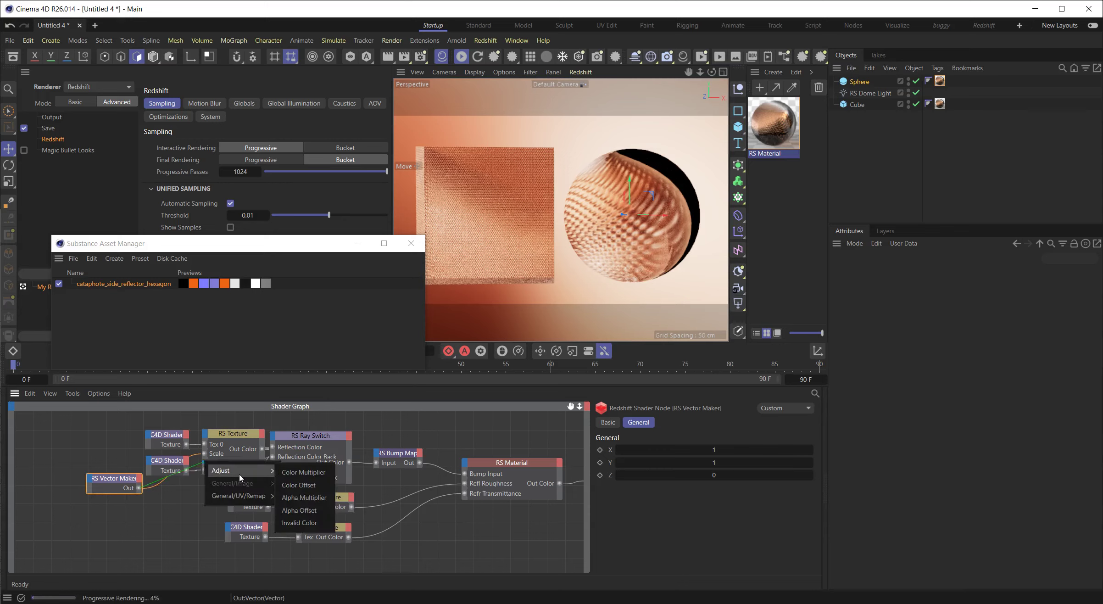
mouse_move(244, 496)
click(285, 498)
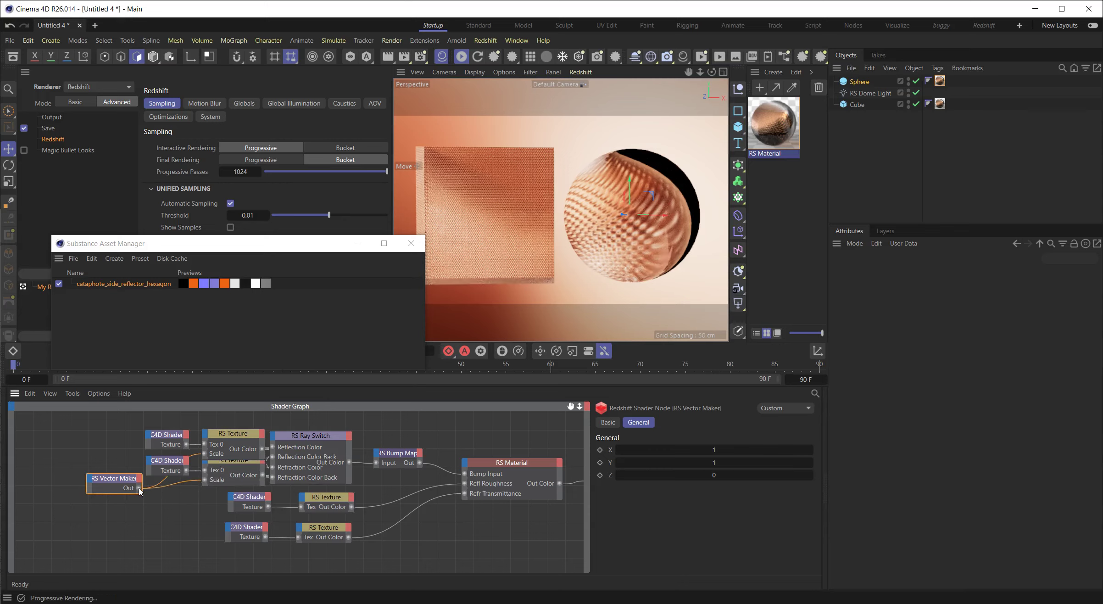
- Connect the RS Vector Maker's output to the UV Scale of the roughness and transmittance RS Texture nodes
drag(139, 489, 302, 498)
mouse_move(338, 533)
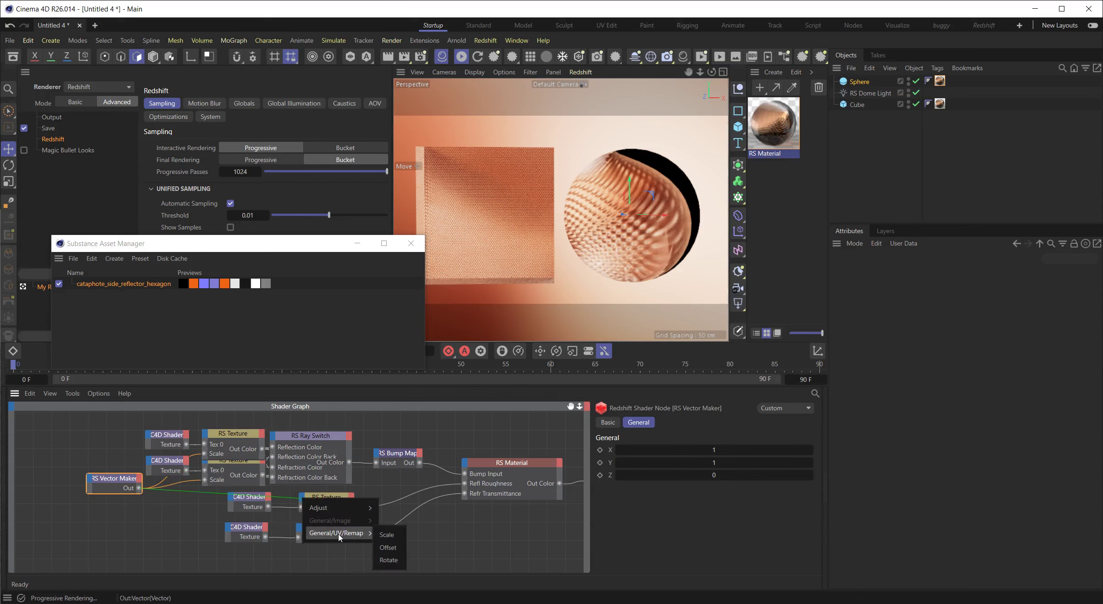
click(386, 534)
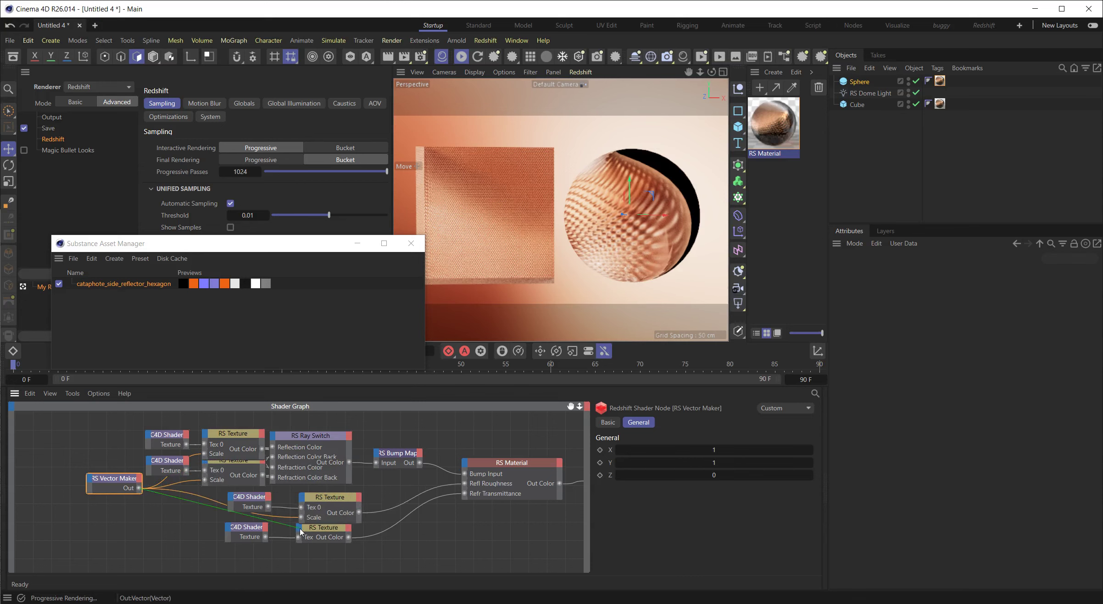
drag(299, 533, 300, 533)
mouse_move(340, 564)
click(383, 567)
- Lower the RS Vector Maker node in the graph and try a texture scale of X 1.181 and Y 1.153
drag(117, 482, 116, 506)
mouse_move(719, 455)
mouse_down()
mouse_move(705, 464)
mouse_move(725, 463)
mouse_up()
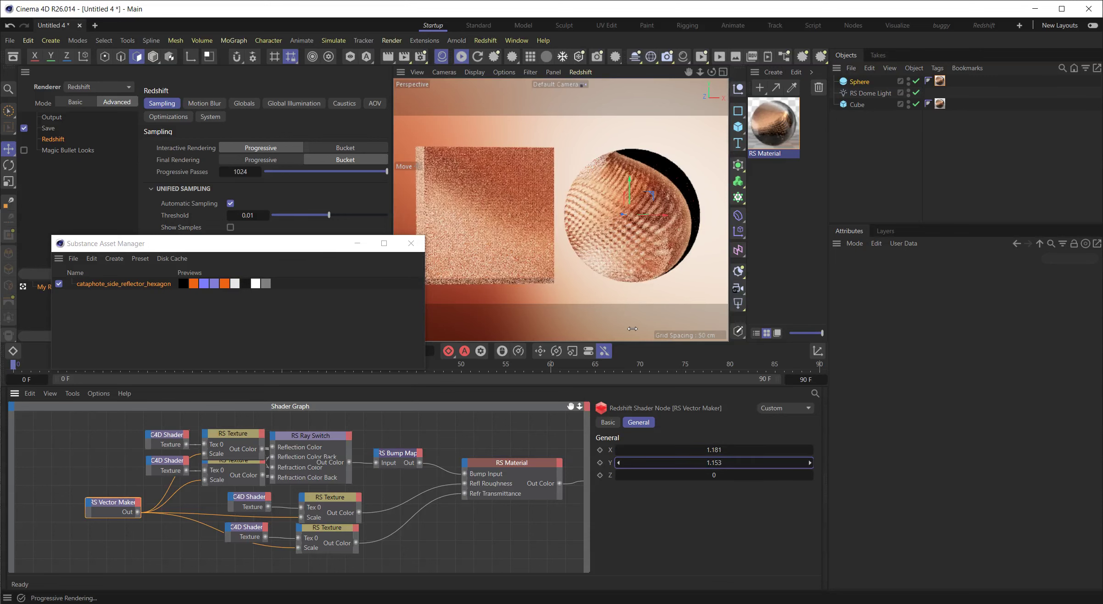
alt+drag(570, 269, 604, 271)
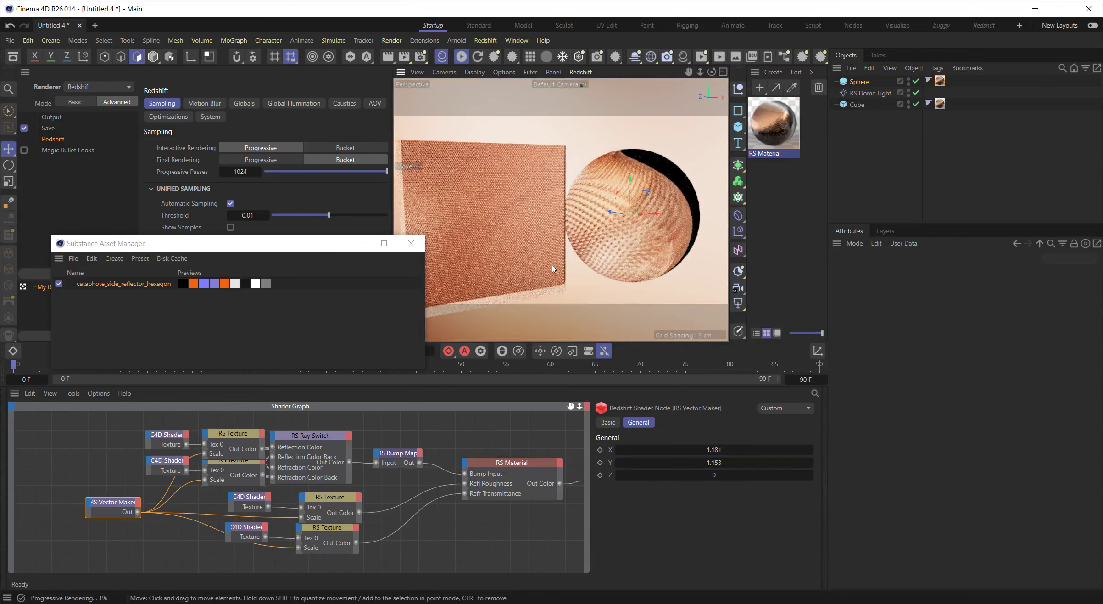
scroll(572, 273, up, 5)
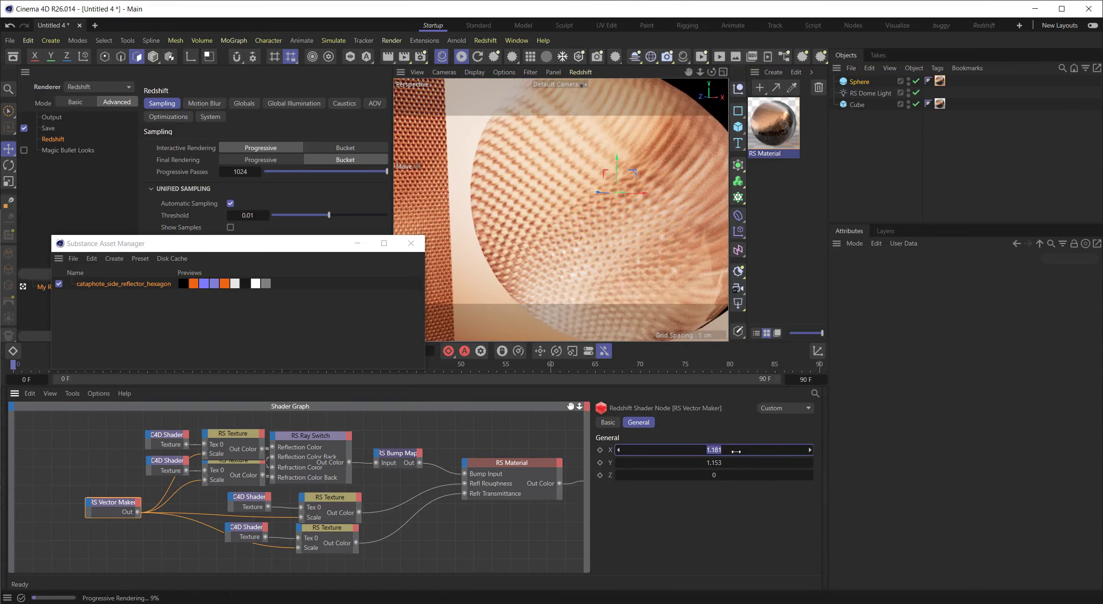
- Try a stretched texture scale by setting the RS Vector Maker's X to 5 and Y to 2
text(5)
key(Tab)
text(2)
key(Return)
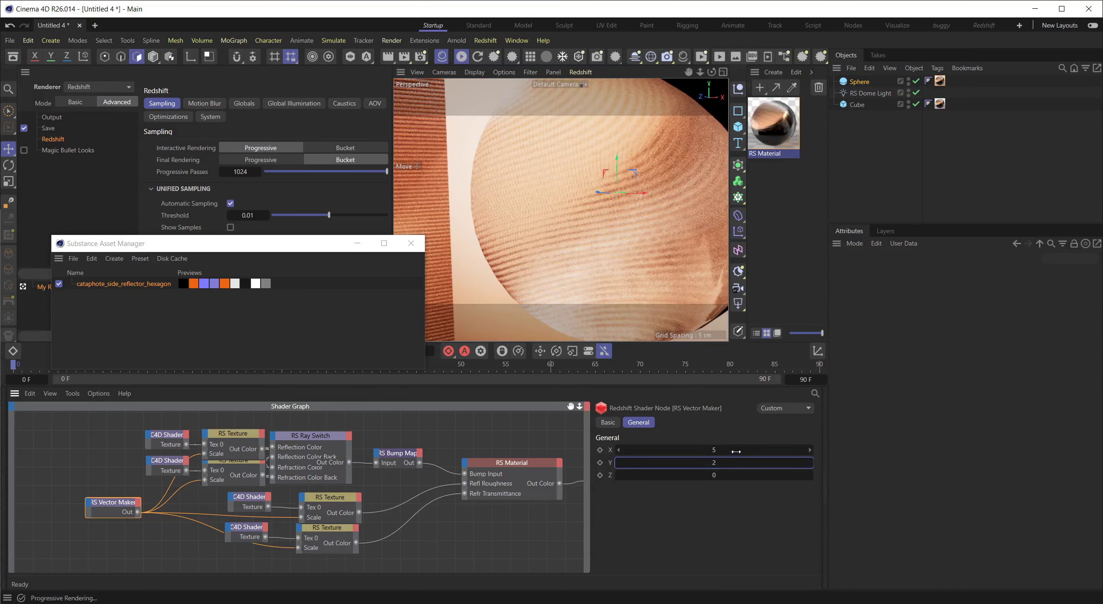
- Try the RS Vector Maker with X set to 2 and Y set to 1
click(720, 451)
text(2)
key(Tab)
text(1)
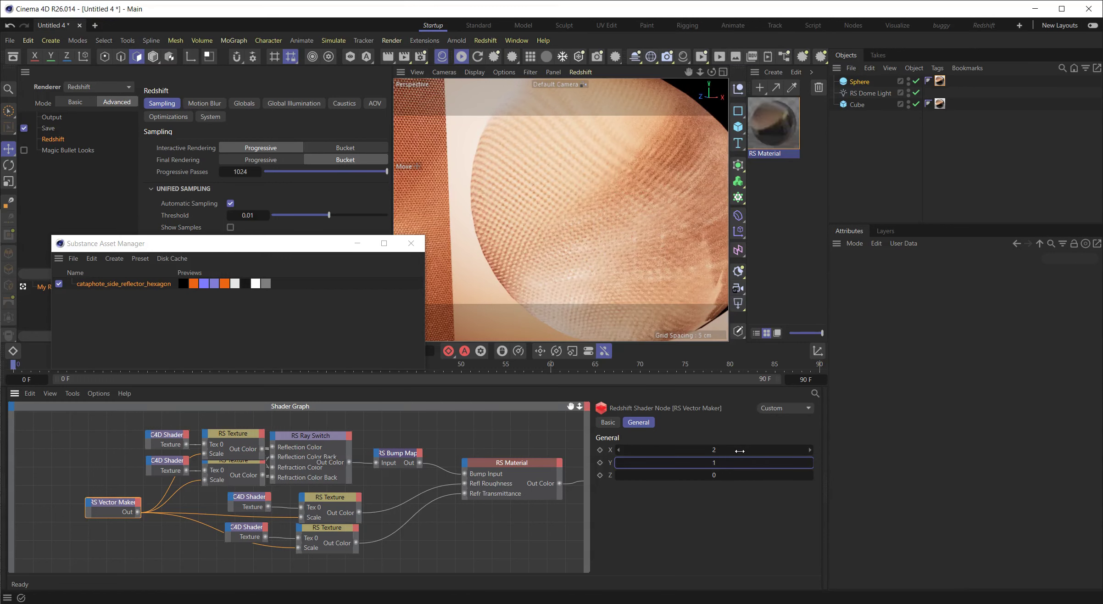
- Try the opposite ratio on the RS Vector Maker, with X at 1 and Y at 2
click(734, 447)
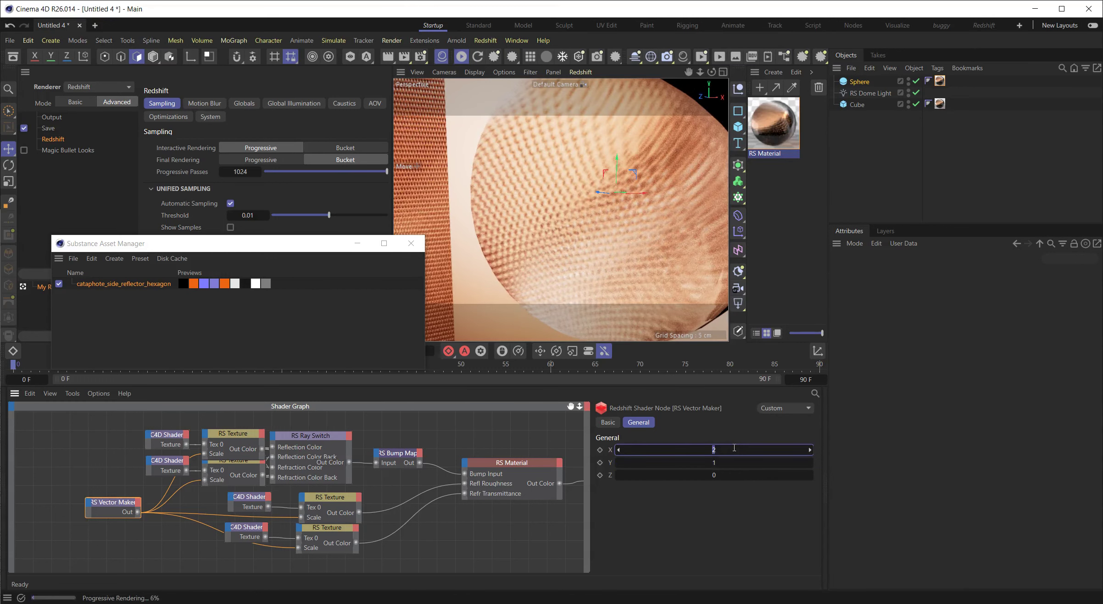
text(1)
key(Tab)
text(2)
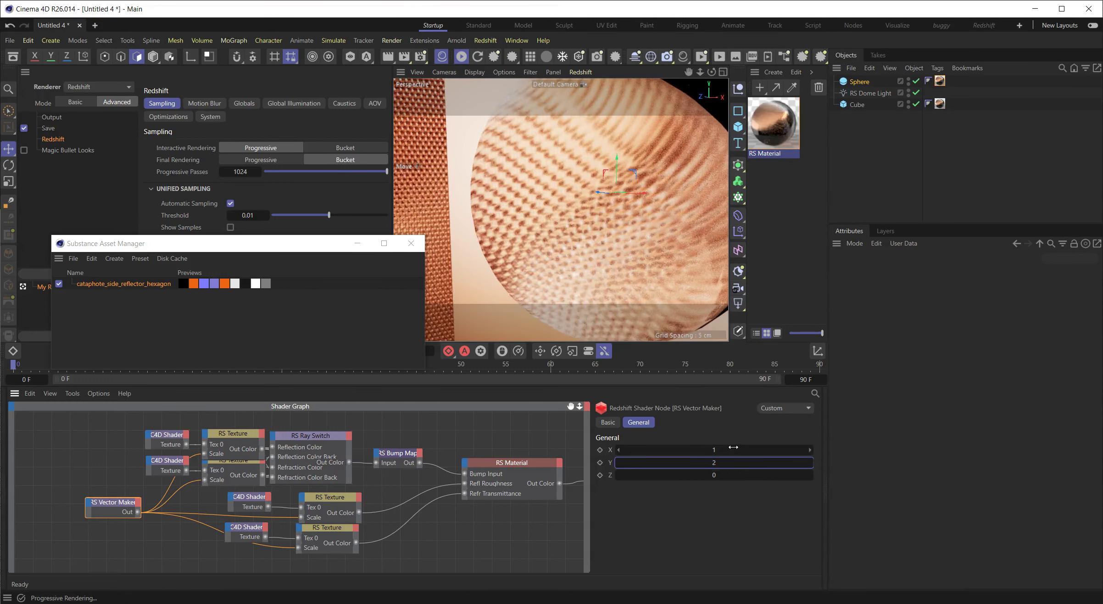
- Set the RS Vector Maker's Y to 1 so the textures scale uniformly on the cube and sphere
alt+drag(606, 267, 630, 255)
alt+right_drag(630, 255, 468, 255)
alt+middle_drag(469, 255, 518, 254)
alt+drag(519, 254, 535, 255)
scroll(535, 258, up, 3)
click(724, 462)
text(1)
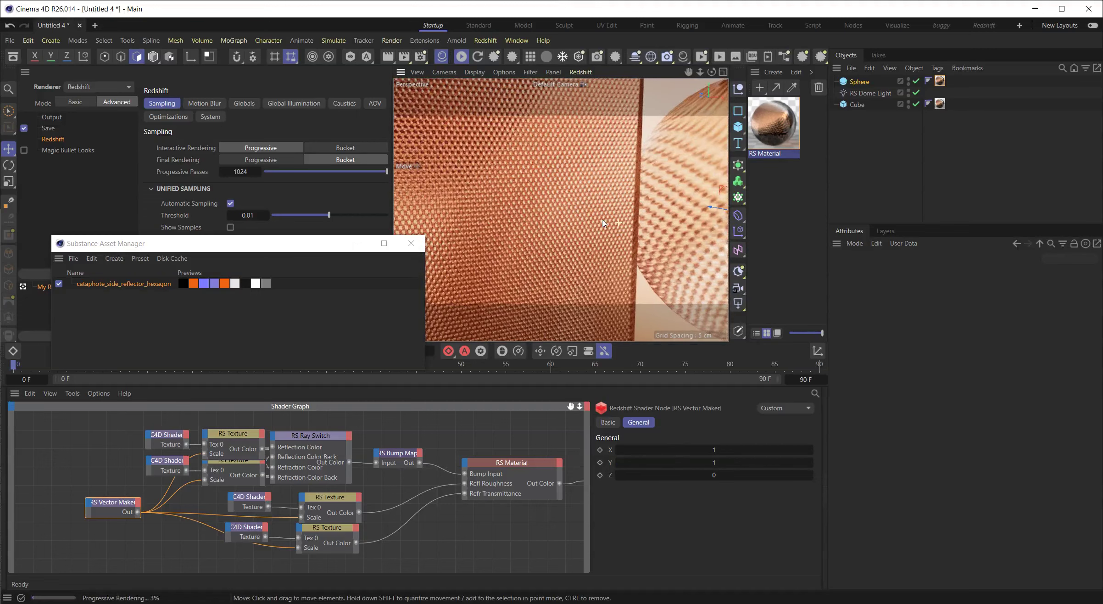
scroll(596, 212, down, 5)
scroll(574, 229, up, 5)
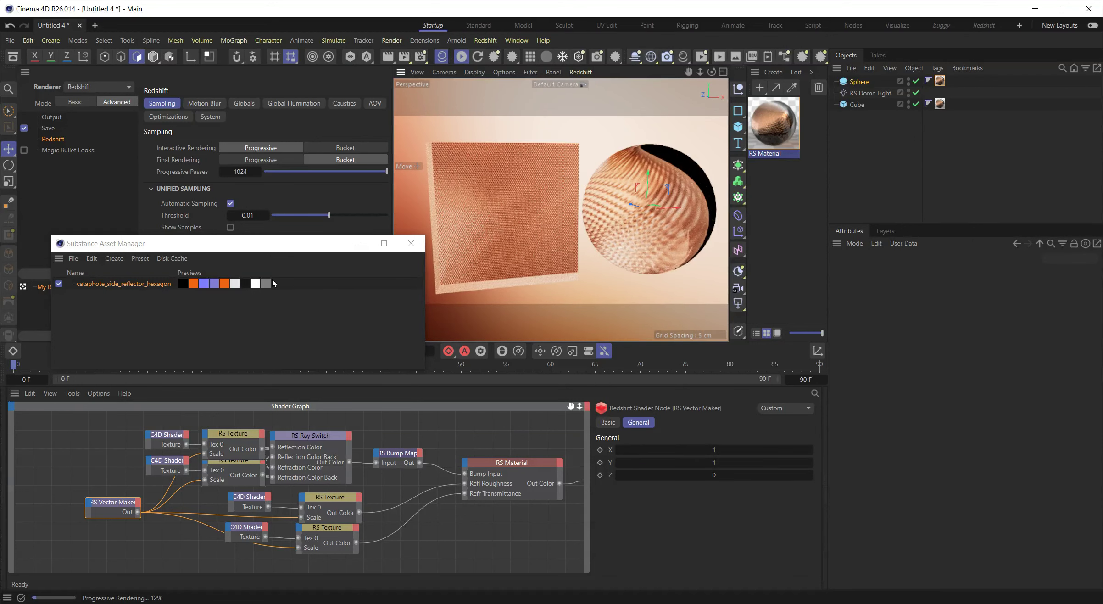
- Set the RS Dome Light's Saturation to 0 to remove colour from the environment lighting
click(870, 93)
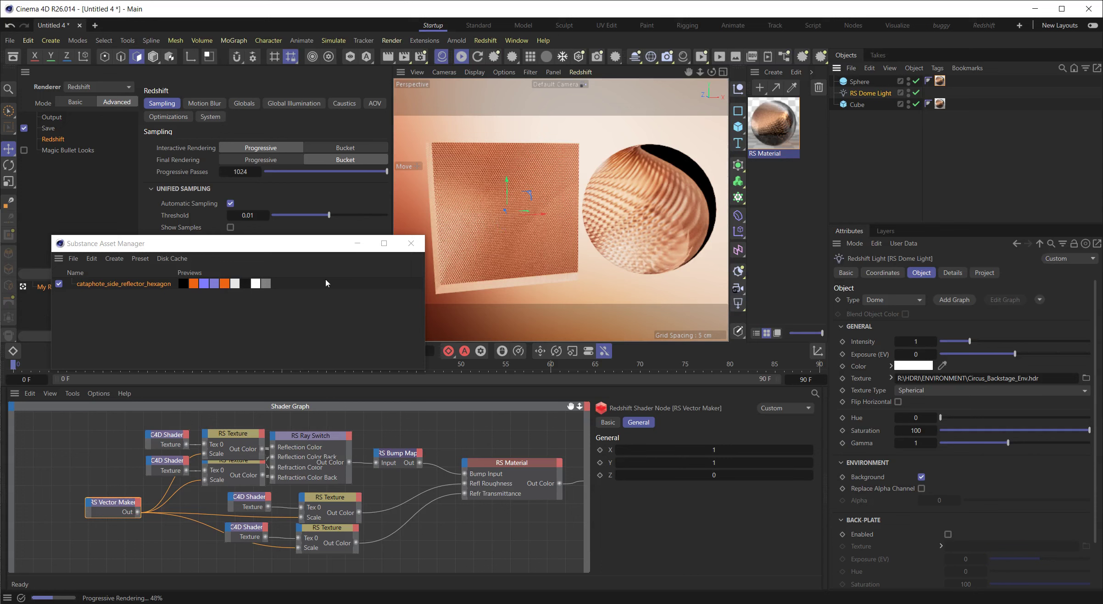
drag(1031, 428, 903, 431)
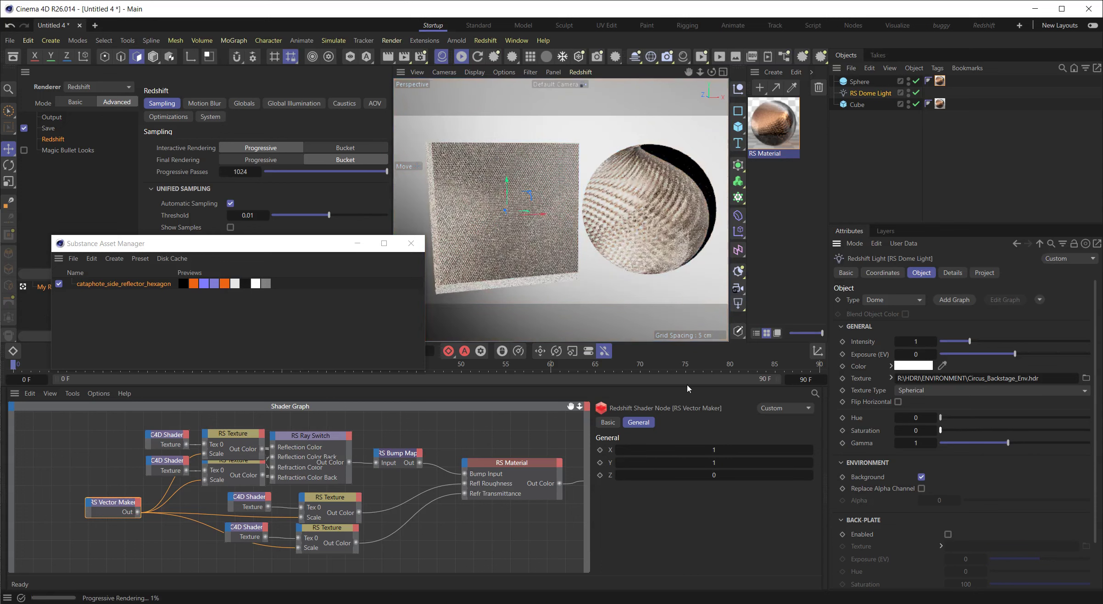
alt+drag(615, 233, 591, 235)
alt+right_drag(591, 235, 621, 235)
alt+middle_drag(621, 235, 588, 229)
alt+right_drag(601, 232, 621, 234)
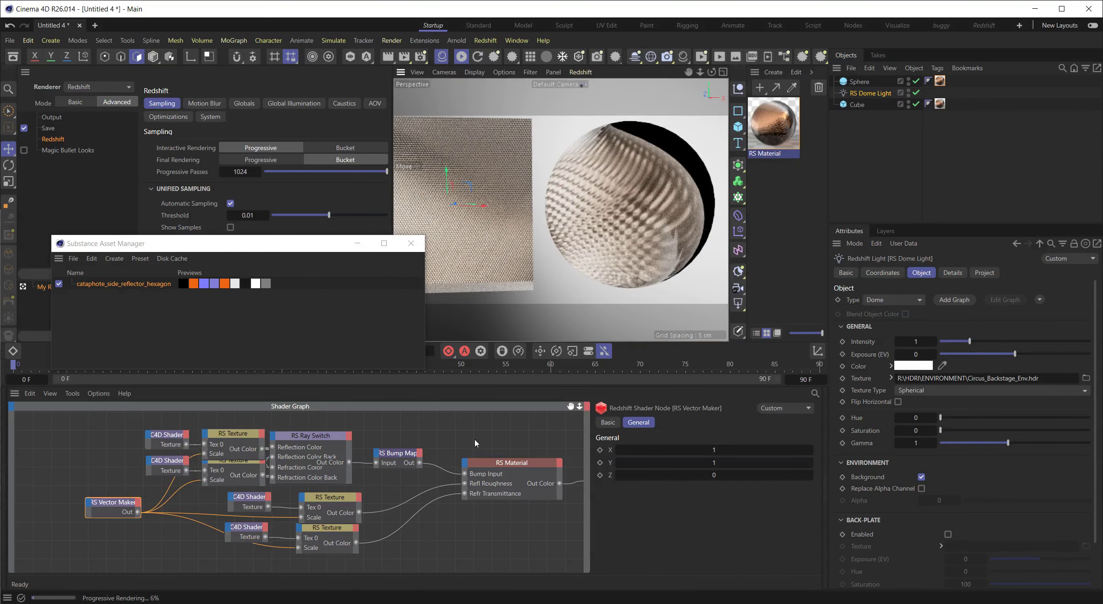
- Set the RS Material's sub-surface Absorption Scale to 7.5 and check the tint on the cube and sphere
click(503, 464)
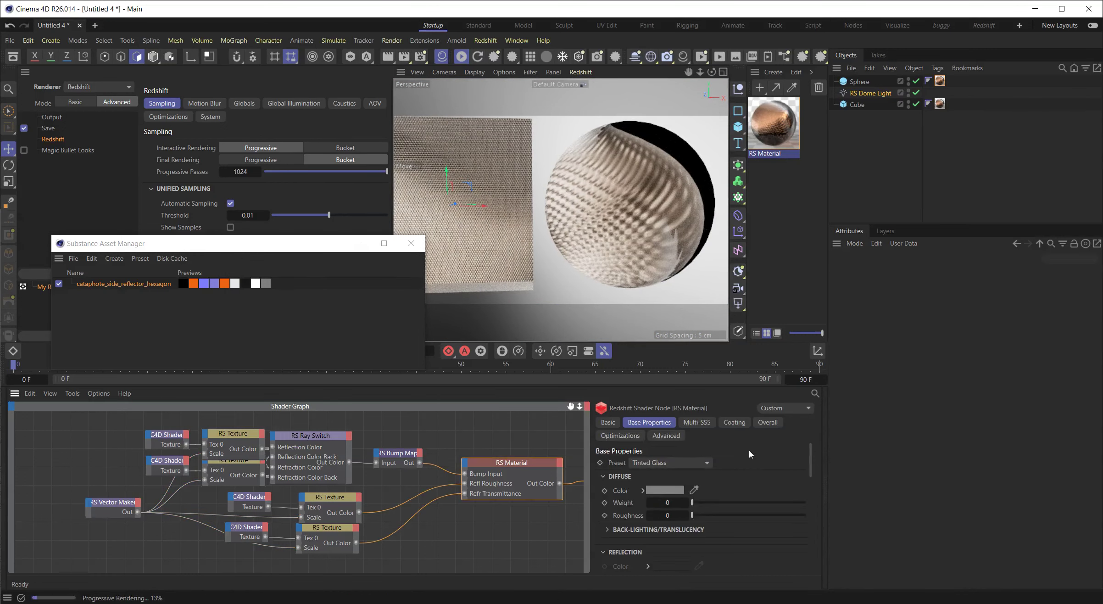
drag(812, 457, 818, 558)
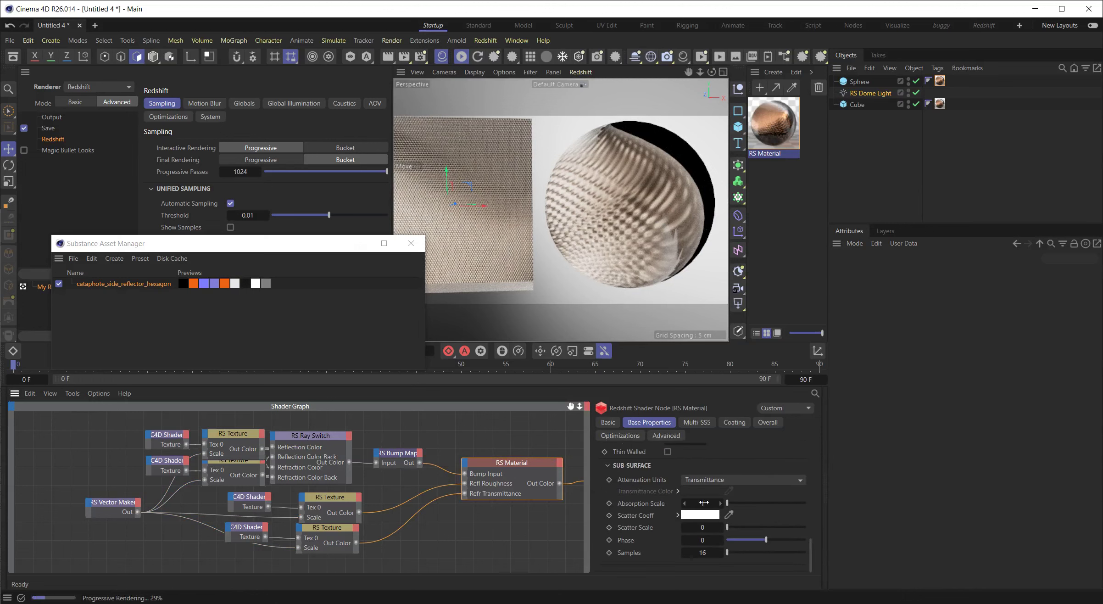
drag(729, 507, 733, 507)
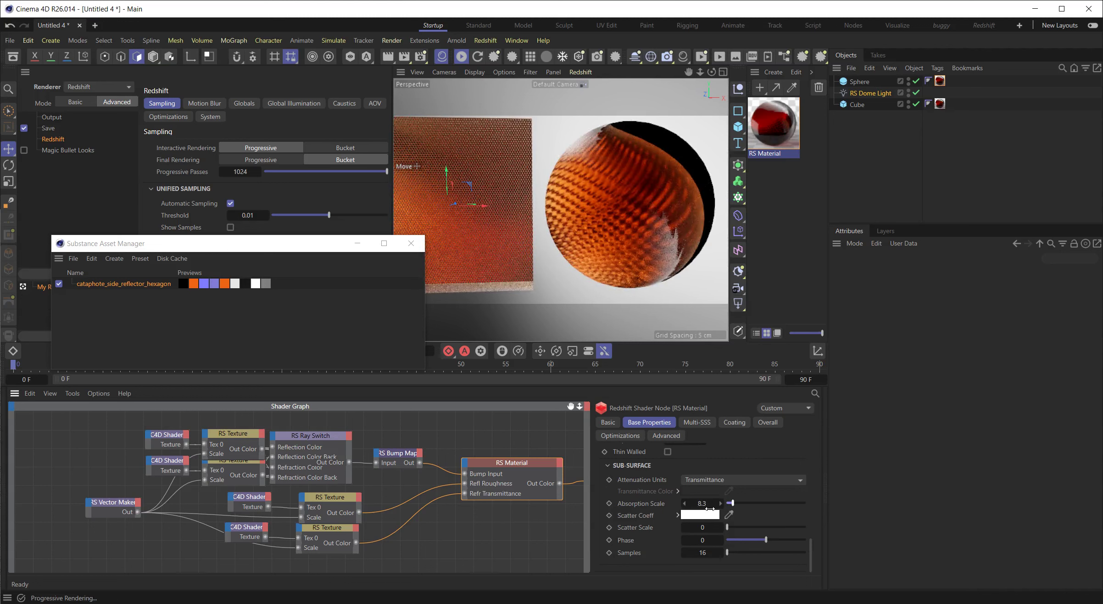
click(709, 505)
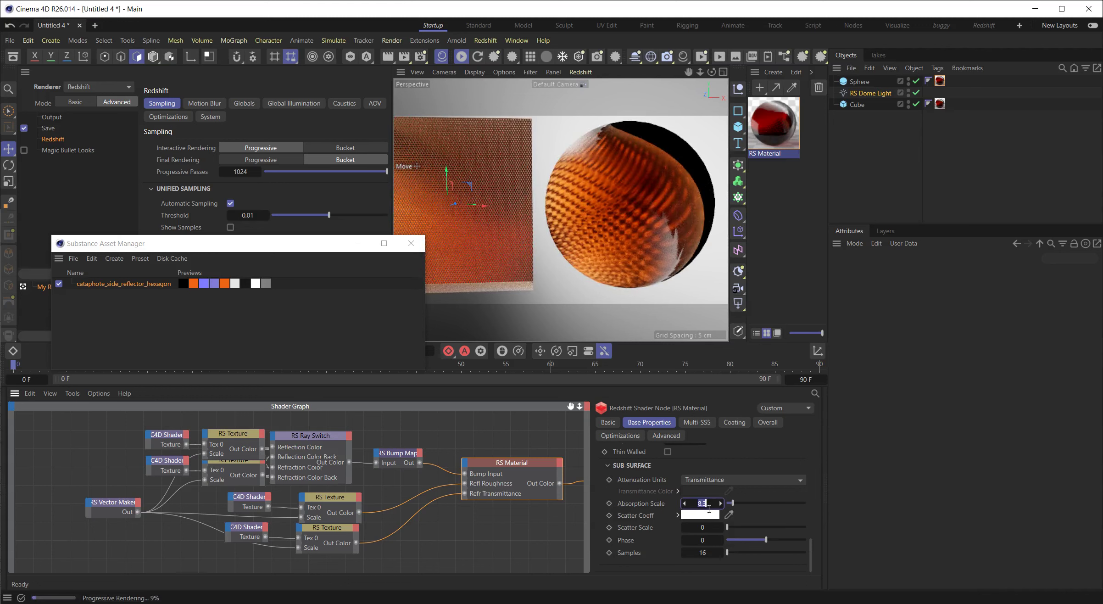
text(7.5)
key(Return)
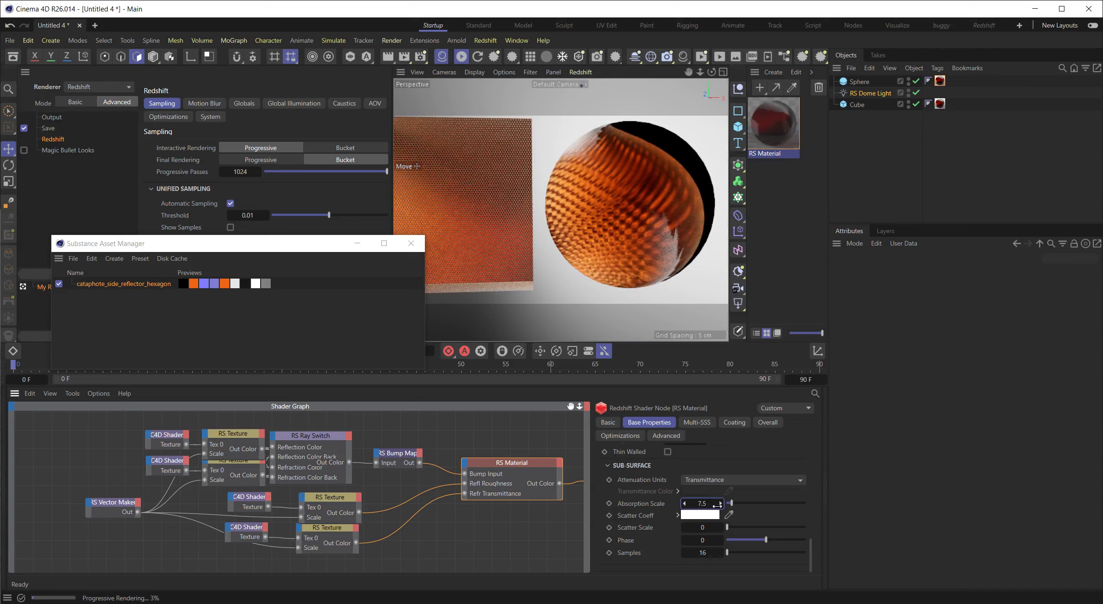
alt+drag(573, 254, 549, 242)
alt+middle_drag(549, 242, 591, 248)
mouse_move(591, 248)
alt+mouse_down()
mouse_move(585, 233)
mouse_move(596, 232)
alt+mouse_up()
mouse_move(596, 232)
alt+right_down()
mouse_move(656, 252)
mouse_move(579, 226)
alt+right_up()
alt+drag(579, 226, 546, 208)
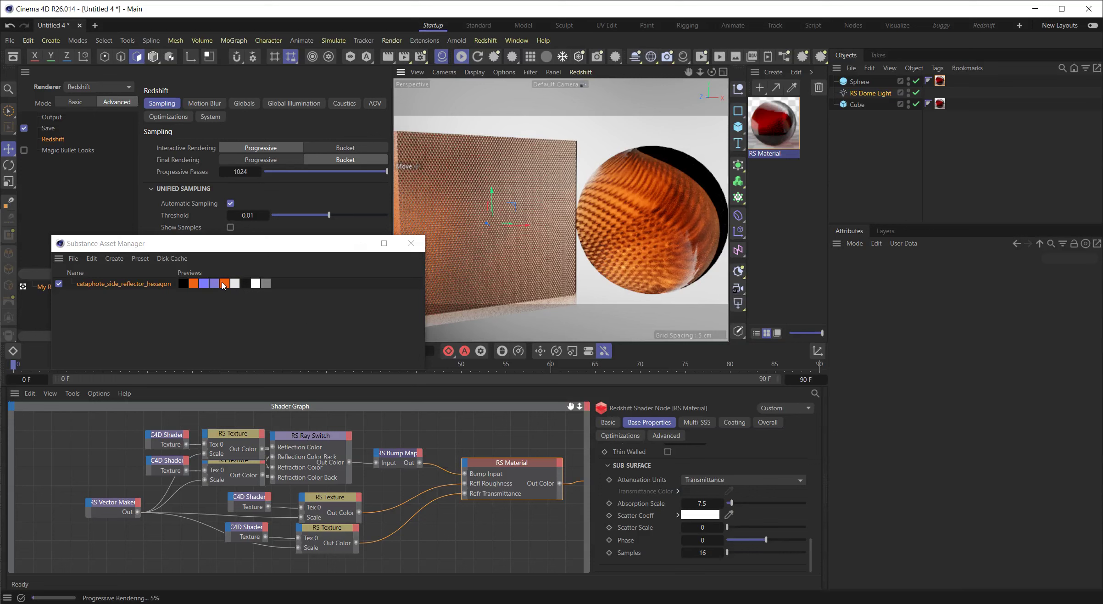
- Auto-arrange all nodes of the shader graph and move the RS Material node lower beside its input nodes
alt+middle_drag(372, 495, 384, 493)
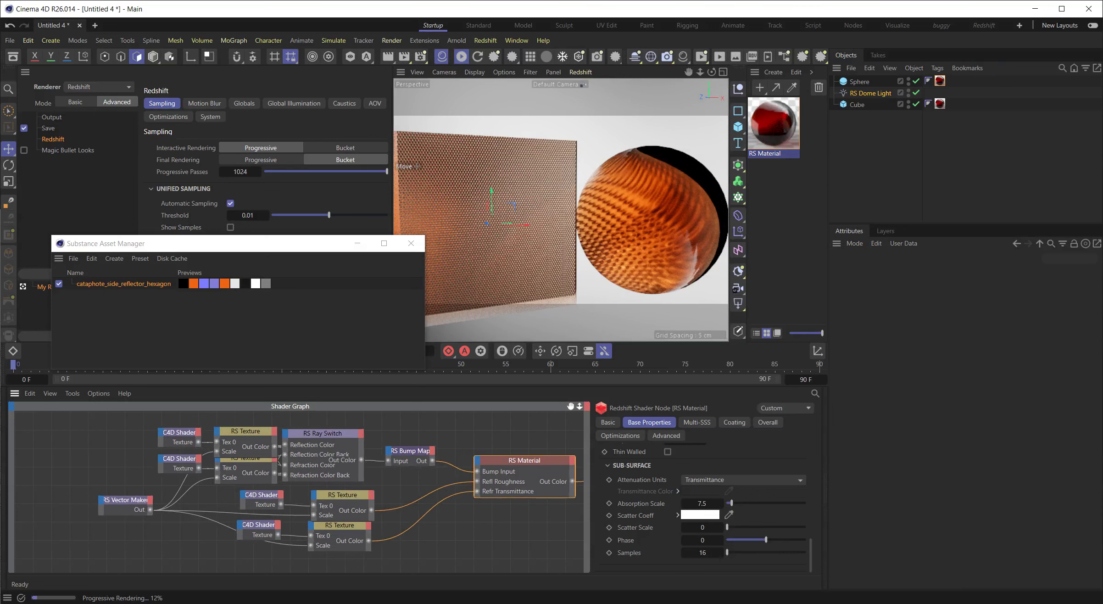
click(467, 441)
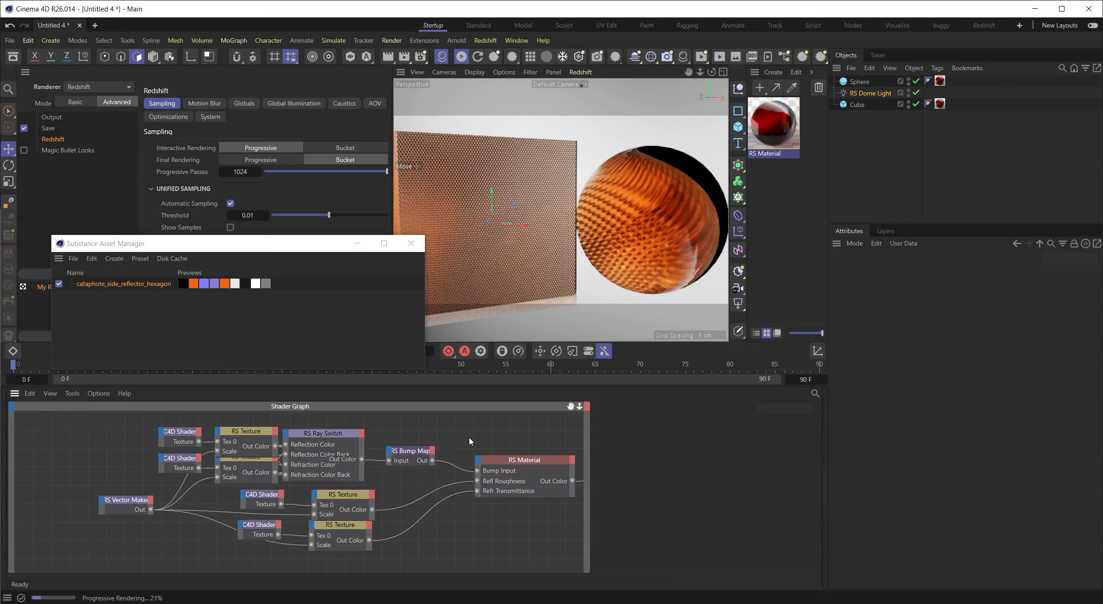
key(l)
alt+middle_drag(499, 483, 198, 495)
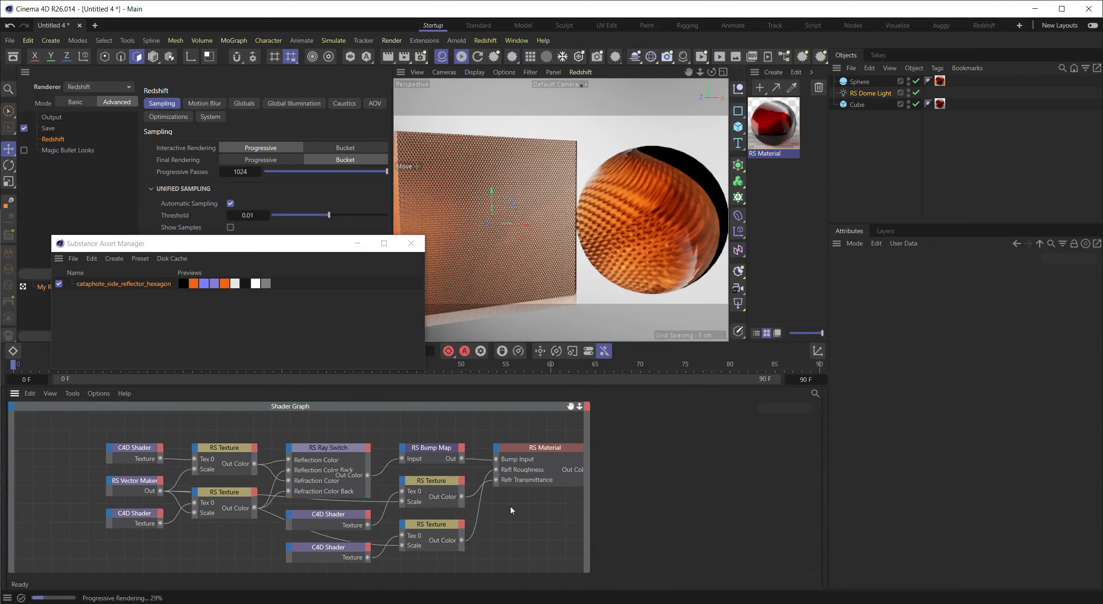
drag(474, 455, 488, 499)
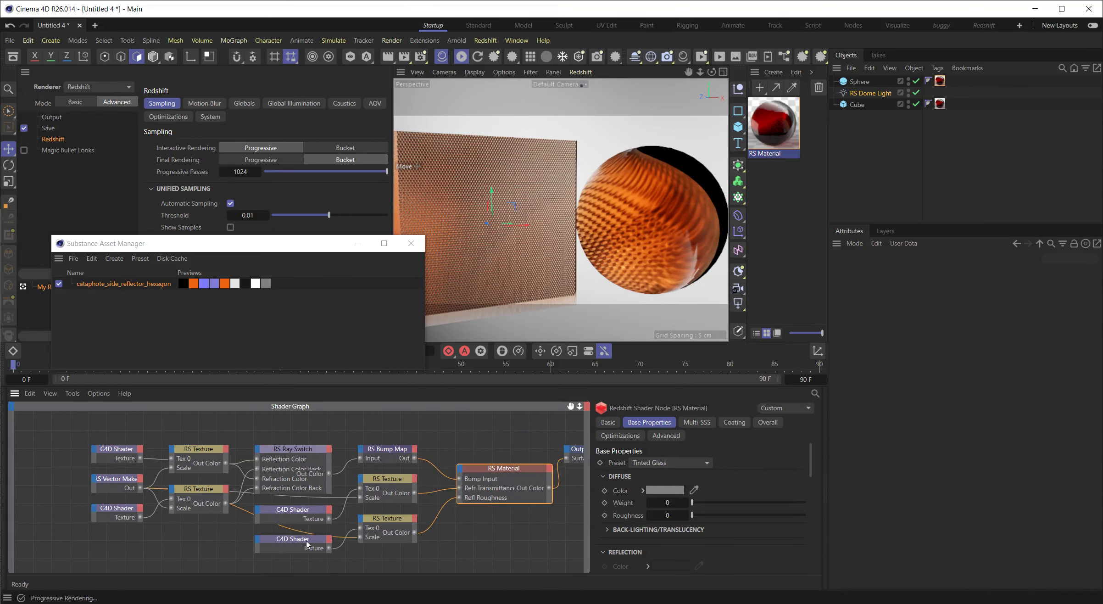
- Raise the RS Ray Switch, the upper RS Texture and its C4D Shader, and optimize that C4D Shader node's size
drag(305, 454, 312, 437)
drag(209, 455, 210, 437)
drag(108, 459, 108, 443)
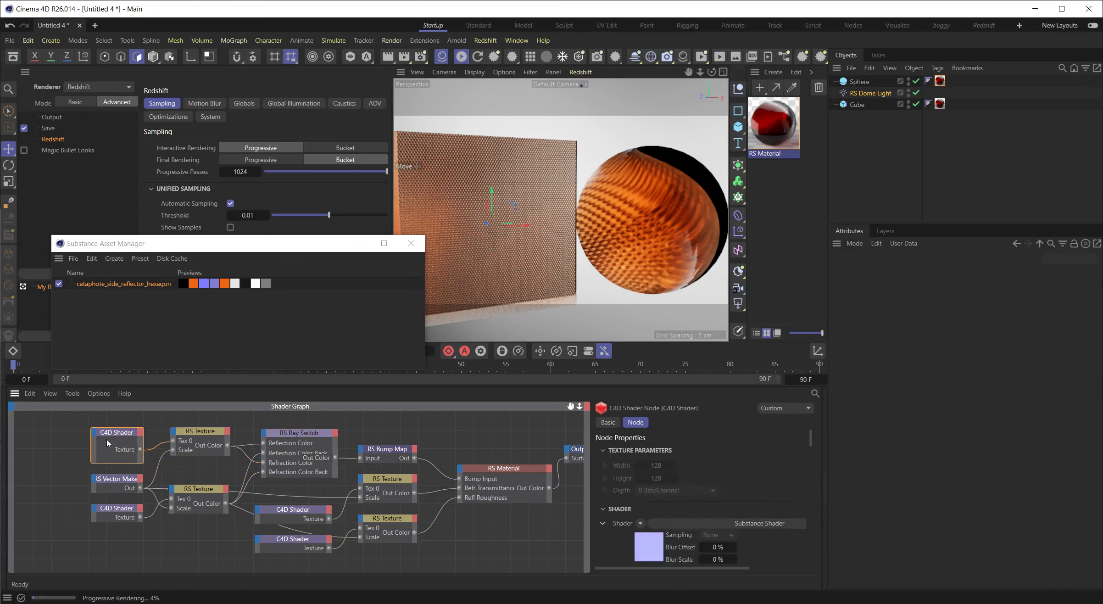
right_click(115, 436)
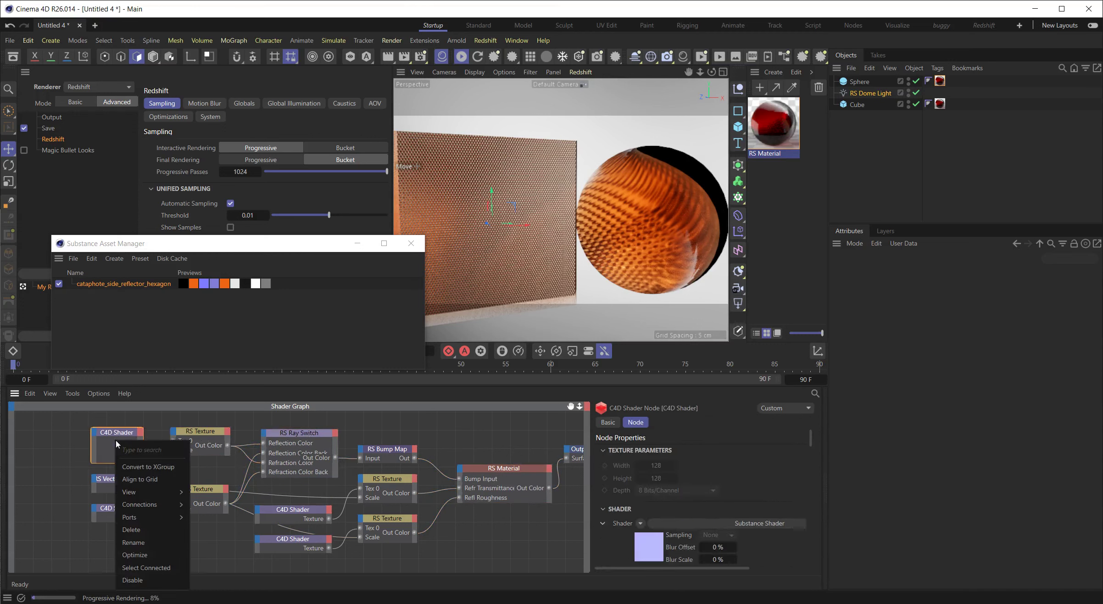
click(145, 550)
- Move the RS Vector Maker and the second normal-map C4D Shader up beneath the topmost C4D Shader
drag(120, 485, 124, 469)
drag(114, 514, 108, 494)
scroll(143, 508, down, 1)
alt+middle_drag(143, 509, 127, 482)
alt+right_drag(436, 490, 424, 491)
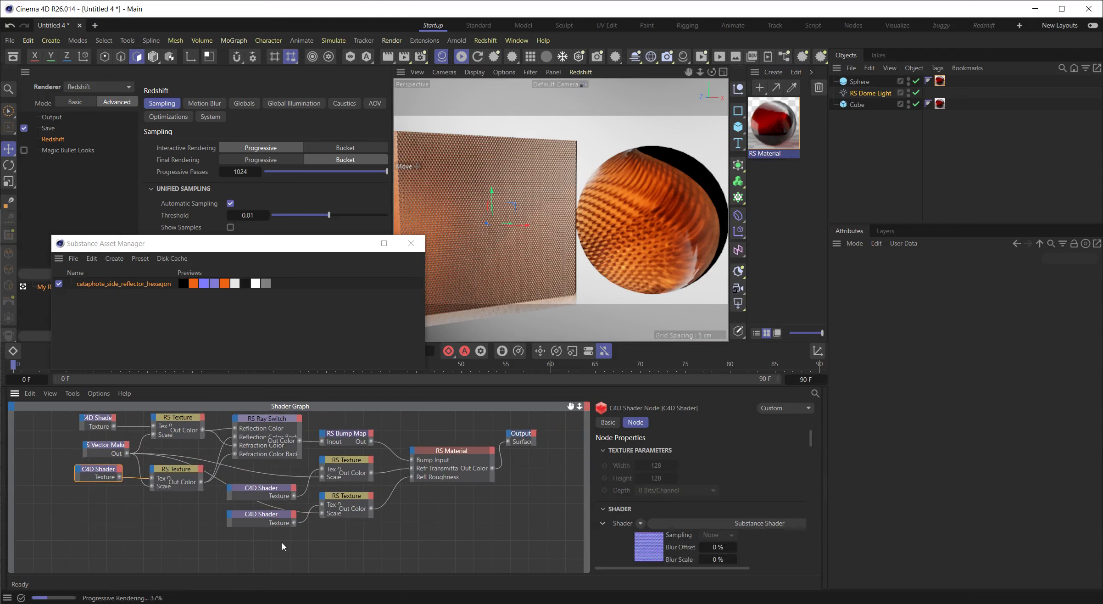
- Move the transmittance and roughness branches lower and line up each C4D Shader with its RS Texture node
drag(282, 542, 357, 497)
click(447, 556)
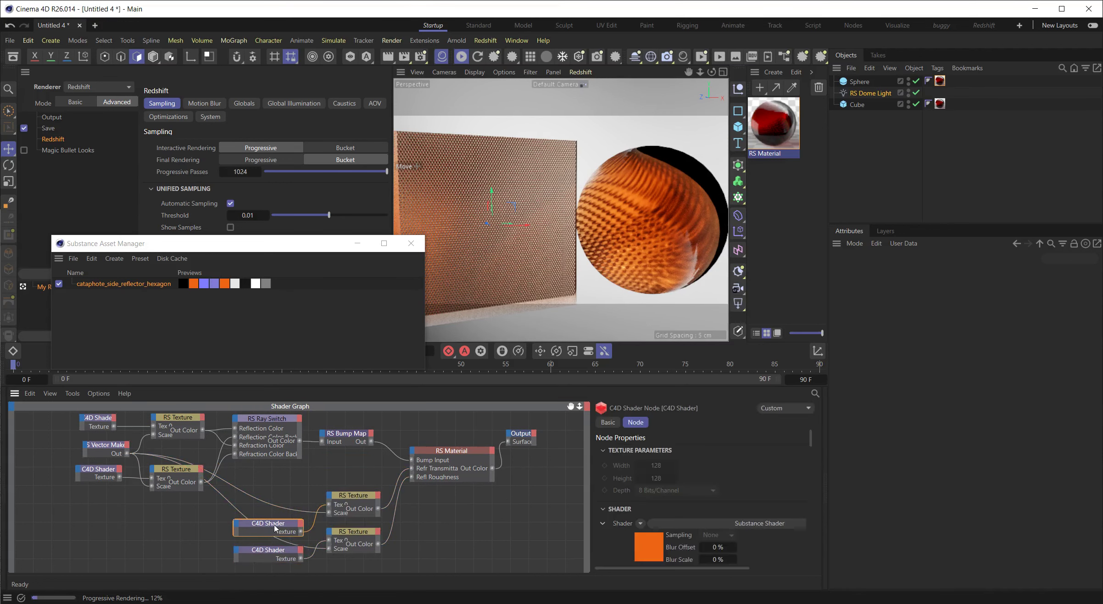
drag(274, 519, 280, 492)
drag(277, 550, 278, 531)
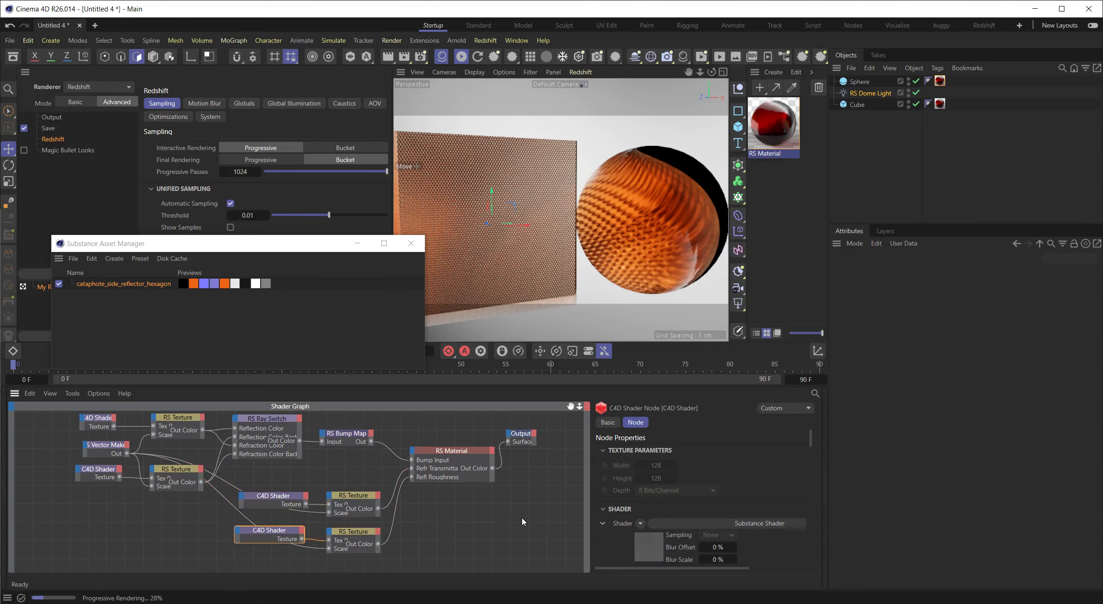
- Spread the Output, RS Material, RS Bump Map and RS Ray Switch nodes further apart for a readable graph
drag(507, 442, 550, 456)
drag(442, 453, 467, 491)
middle_drag(443, 466, 455, 479)
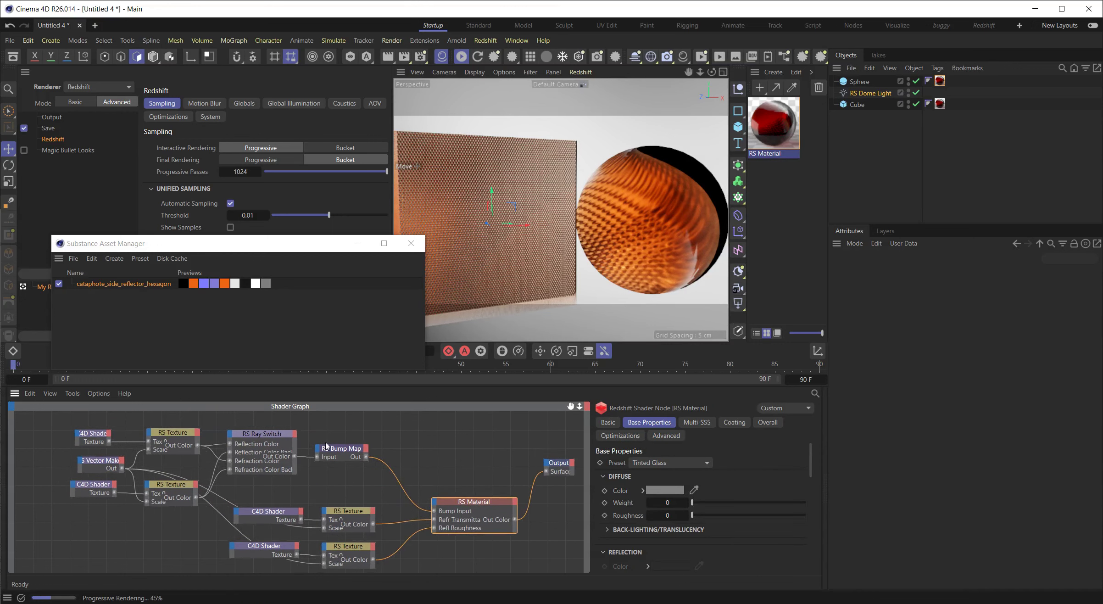
drag(338, 448, 379, 458)
drag(291, 438, 310, 449)
scroll(332, 442, down, 1)
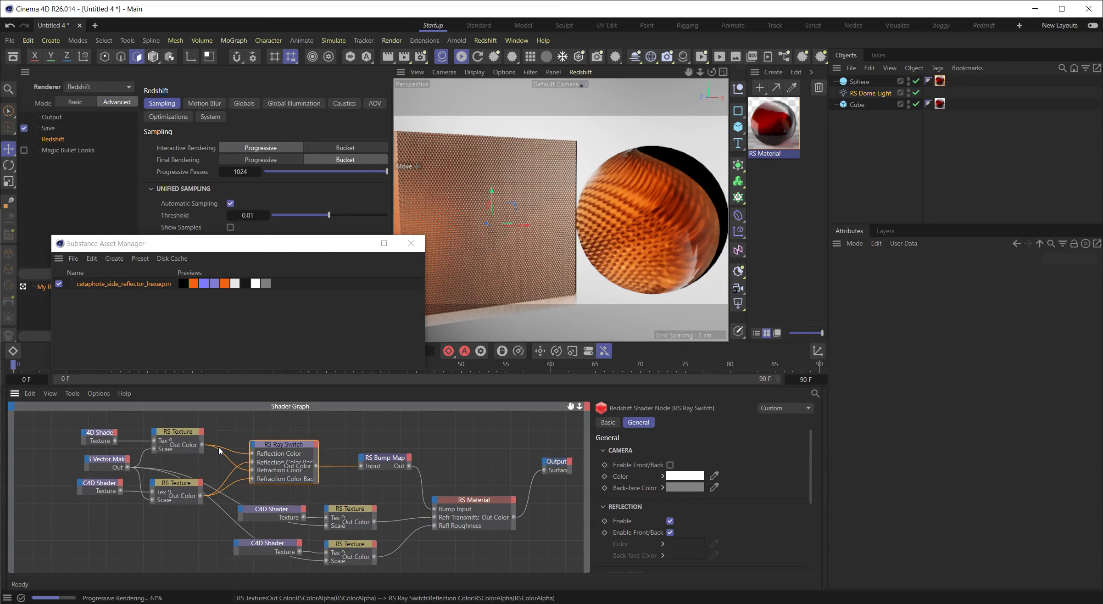
- Review the normal, ray switch, transmittance and roughness nodes of the graph, and inspect the rendered cube and sphere
drag(79, 417, 167, 454)
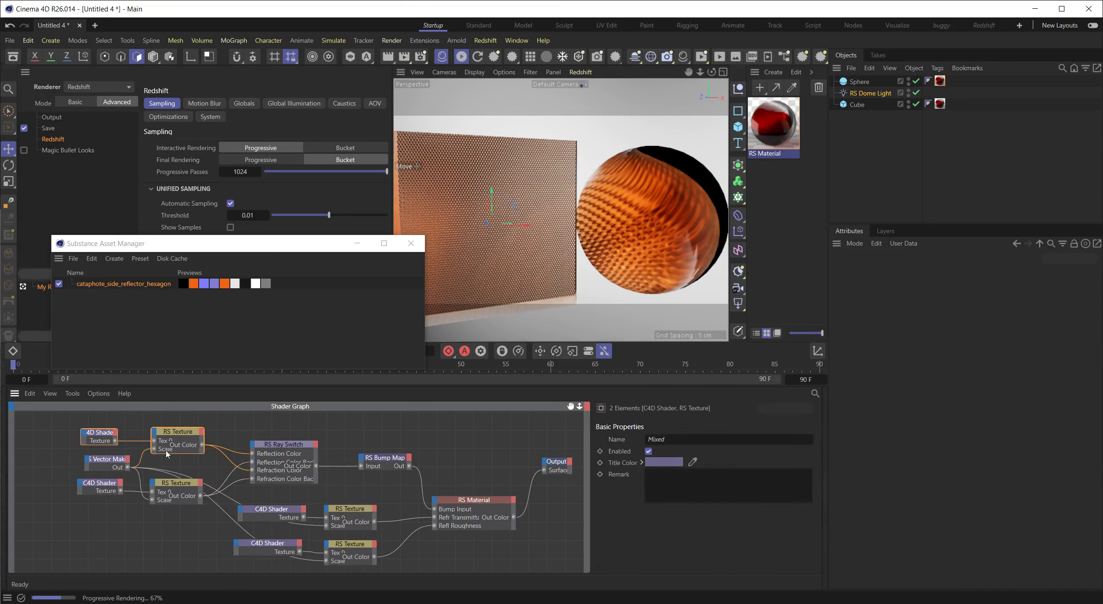
click(84, 512)
click(296, 449)
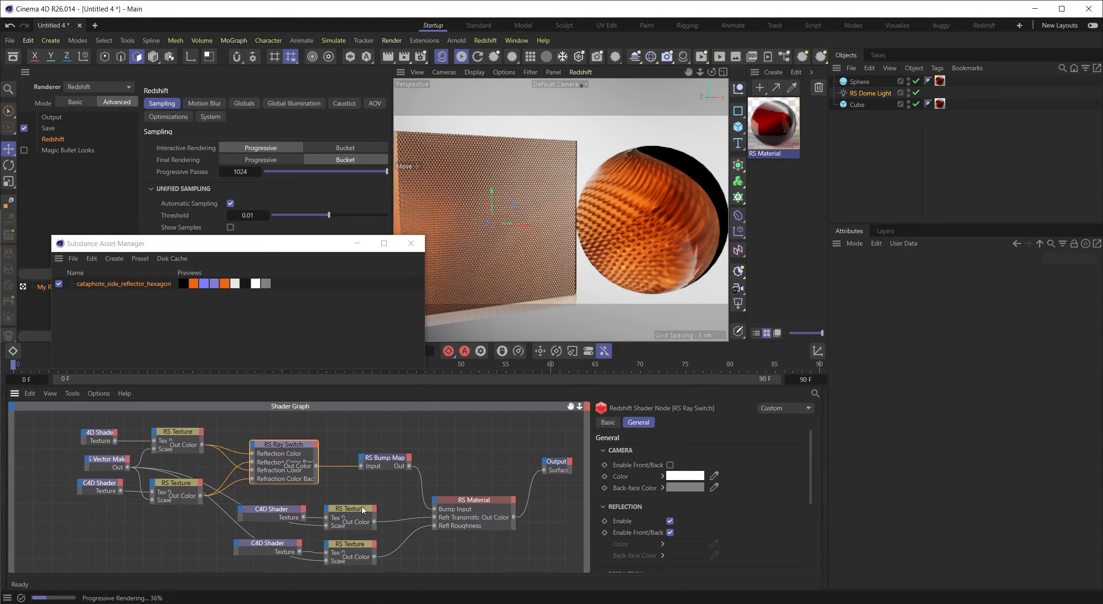
middle_drag(365, 509, 354, 488)
click(272, 493)
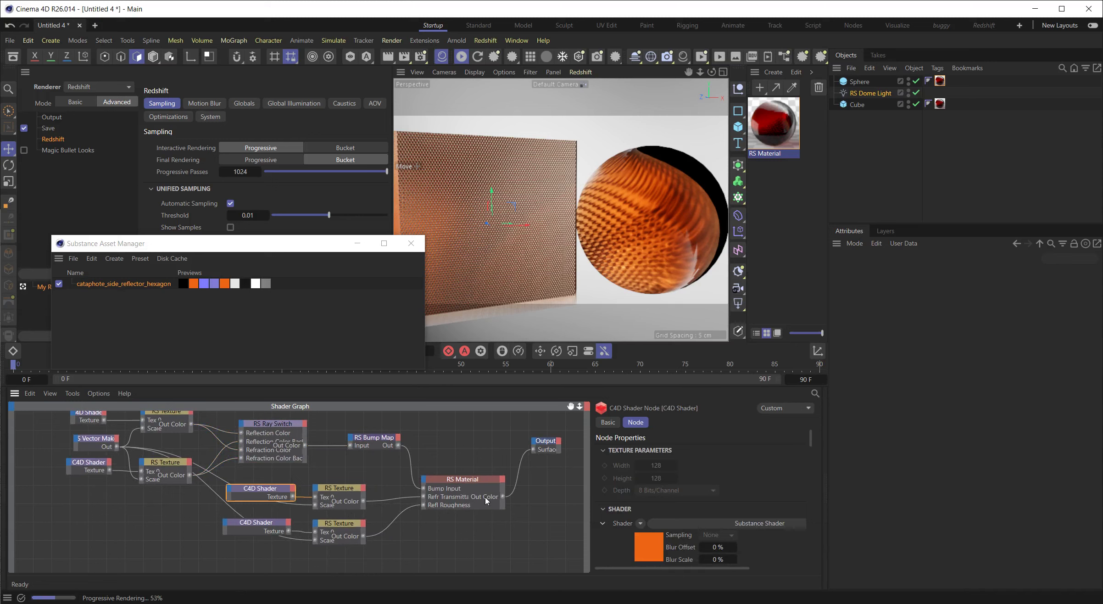
click(260, 526)
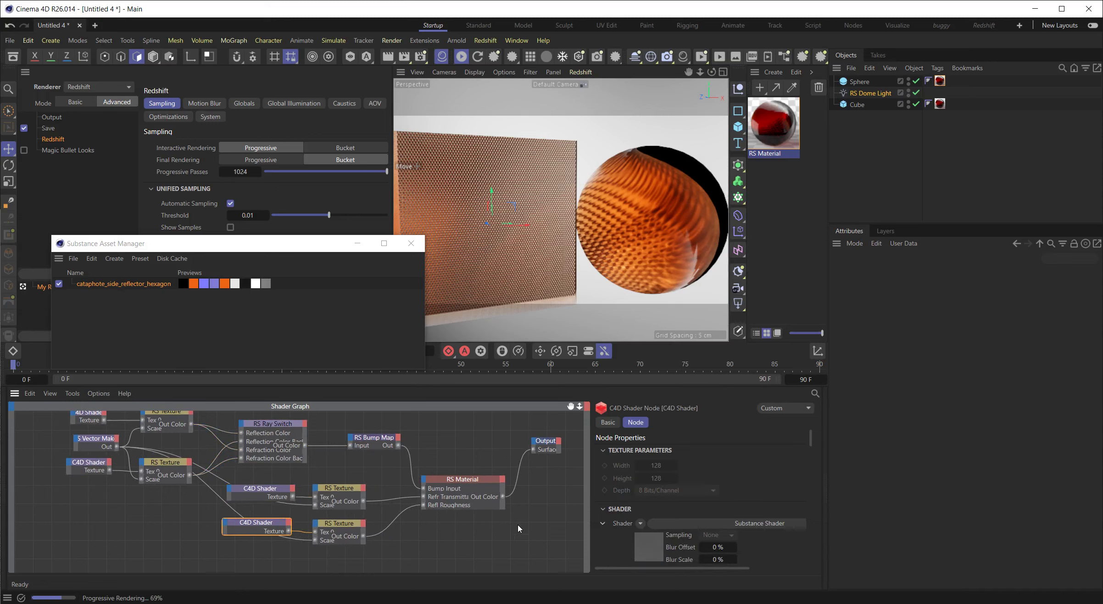
alt+drag(565, 229, 516, 234)
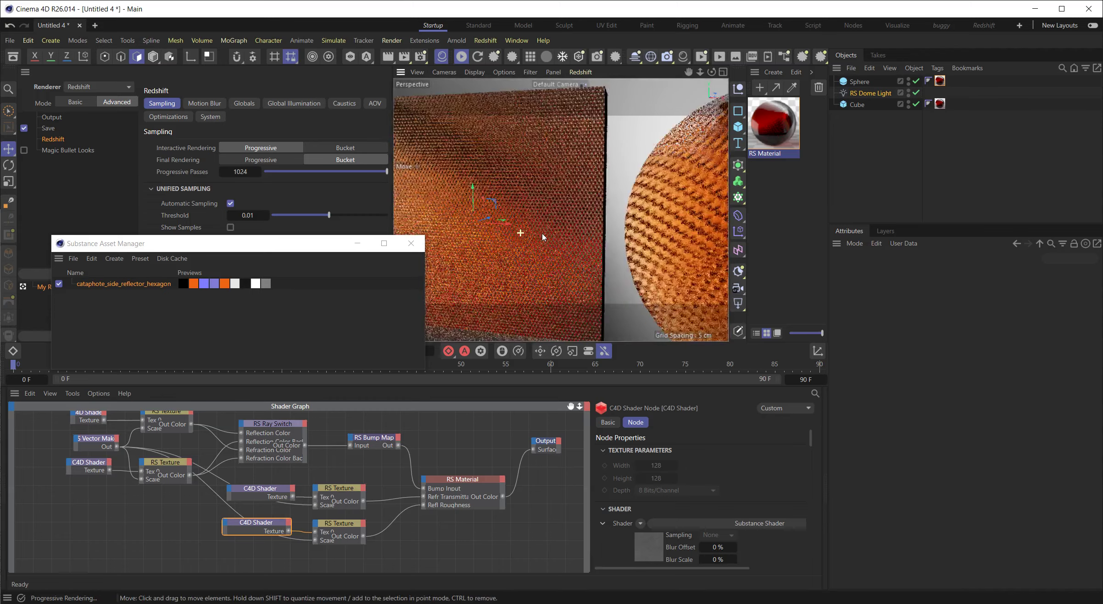
scroll(551, 243, up, 5)
scroll(603, 253, down, 10)
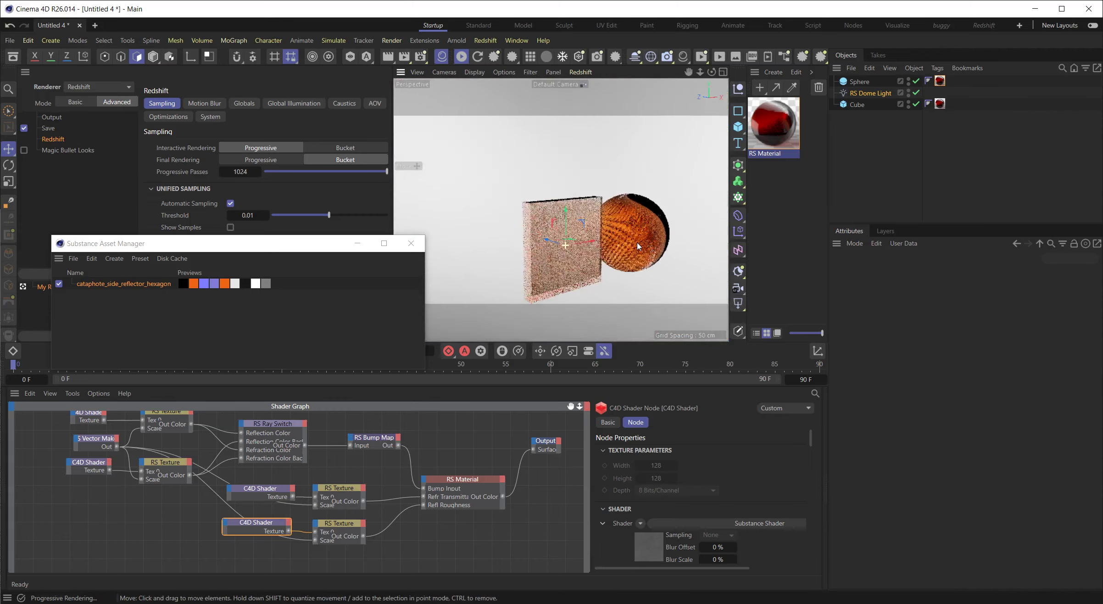
- Inspect the rendered hexagon reflector pattern up close on the sphere and the cube
scroll(647, 250, up, 5)
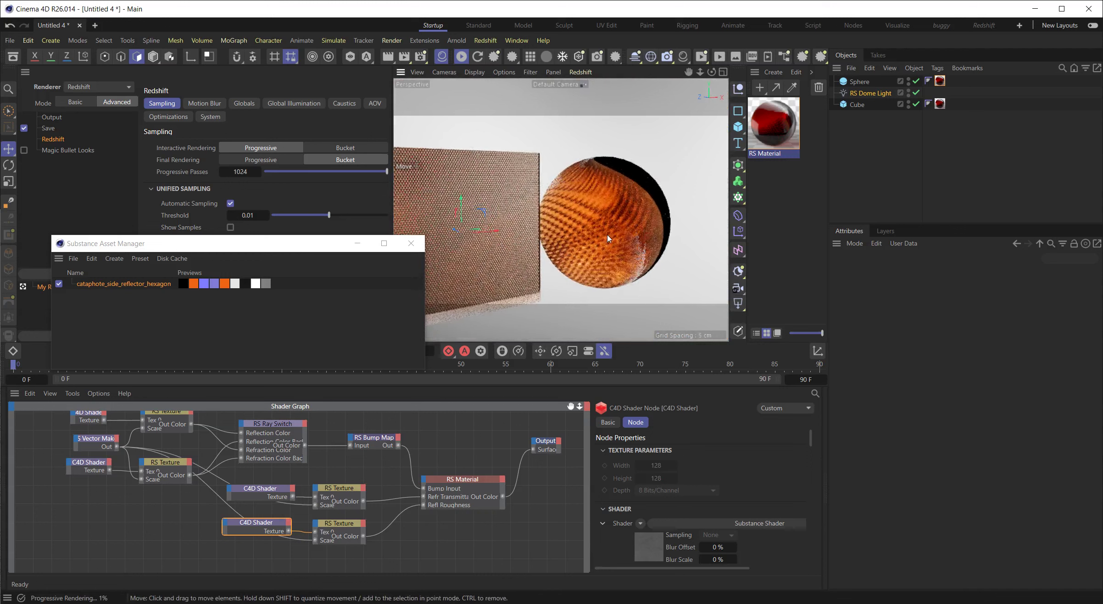
scroll(609, 239, up, 4)
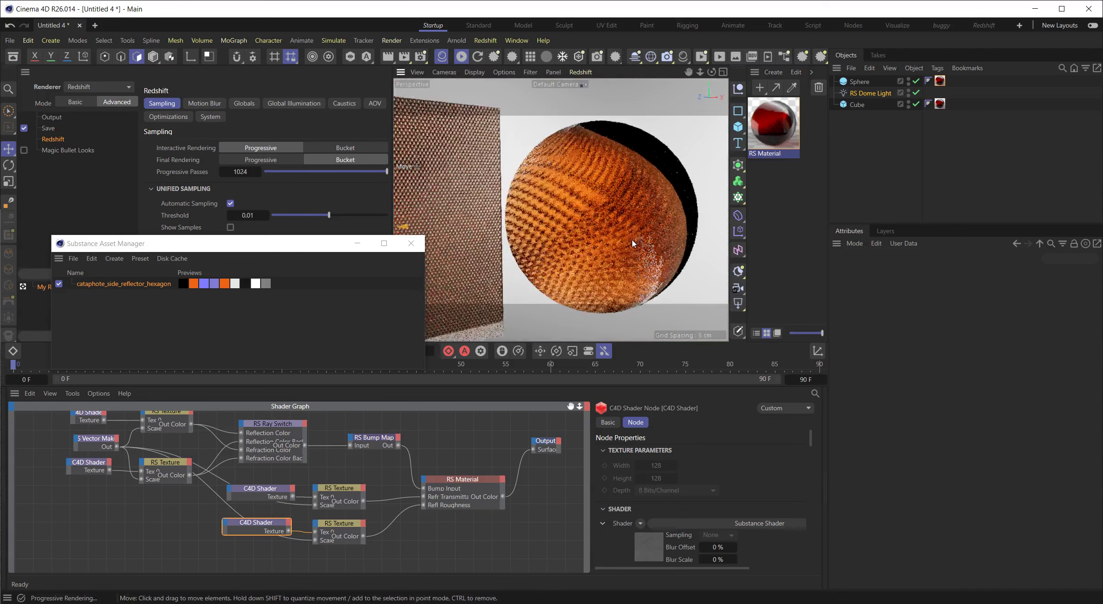
scroll(638, 248, down, 4)
alt+drag(601, 263, 581, 267)
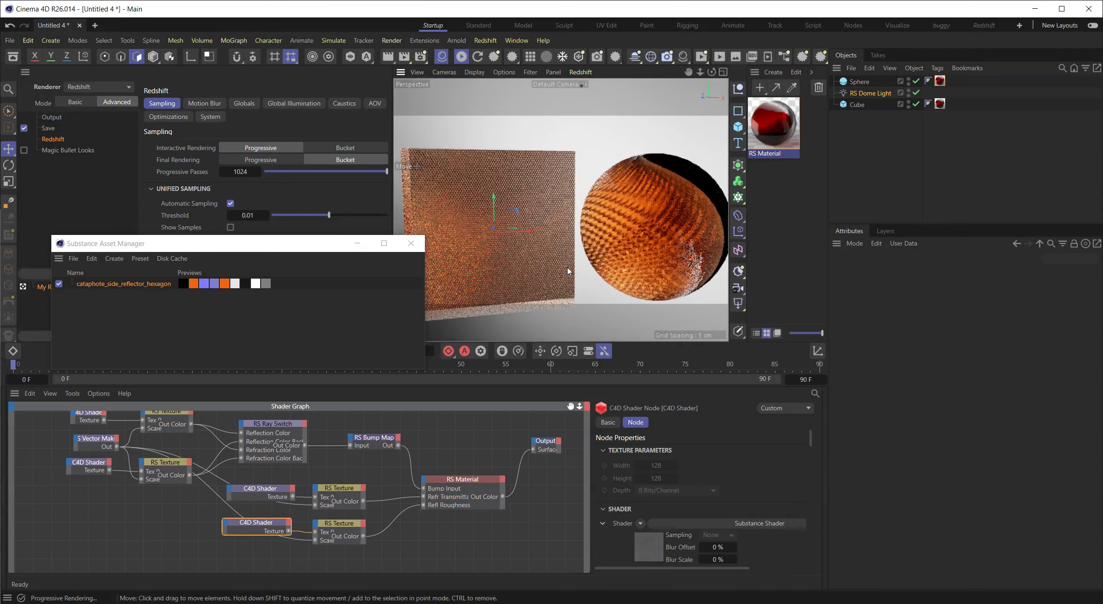
- Select the cataphote_side_reflector_hexagon asset and review its output maps and its basic, MDL, channel and technical parameters
click(129, 283)
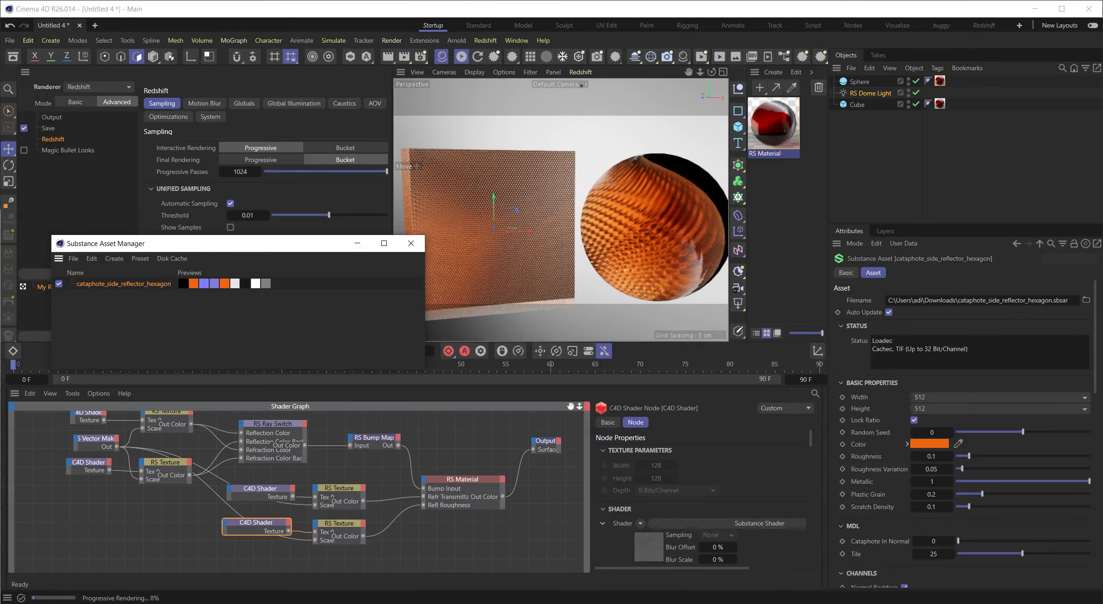
drag(1096, 365, 1100, 554)
drag(1096, 479, 1101, 458)
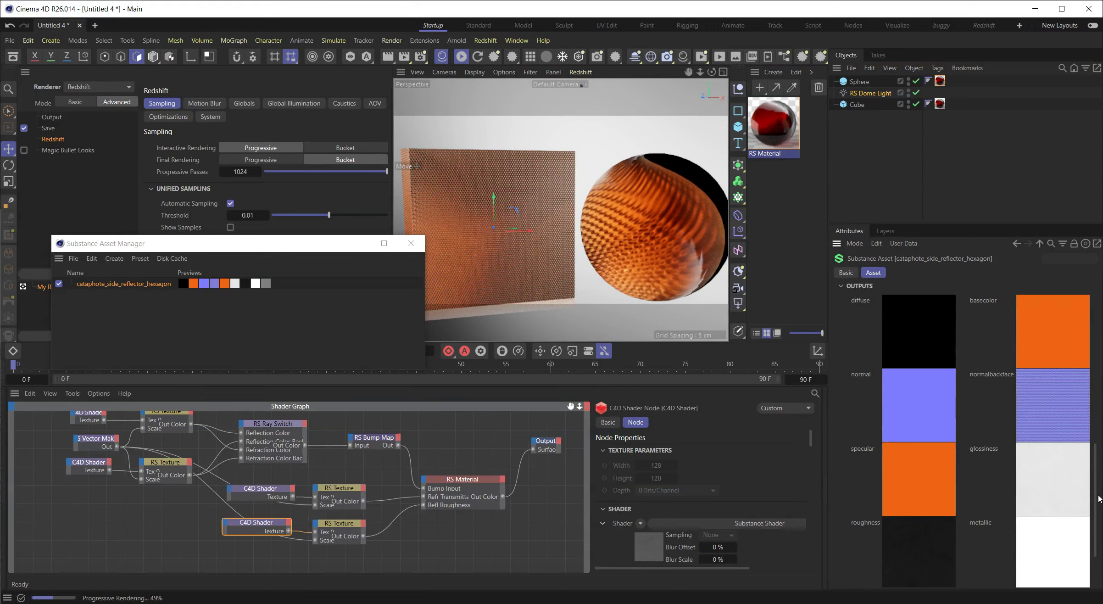
scroll(917, 486, down, 3)
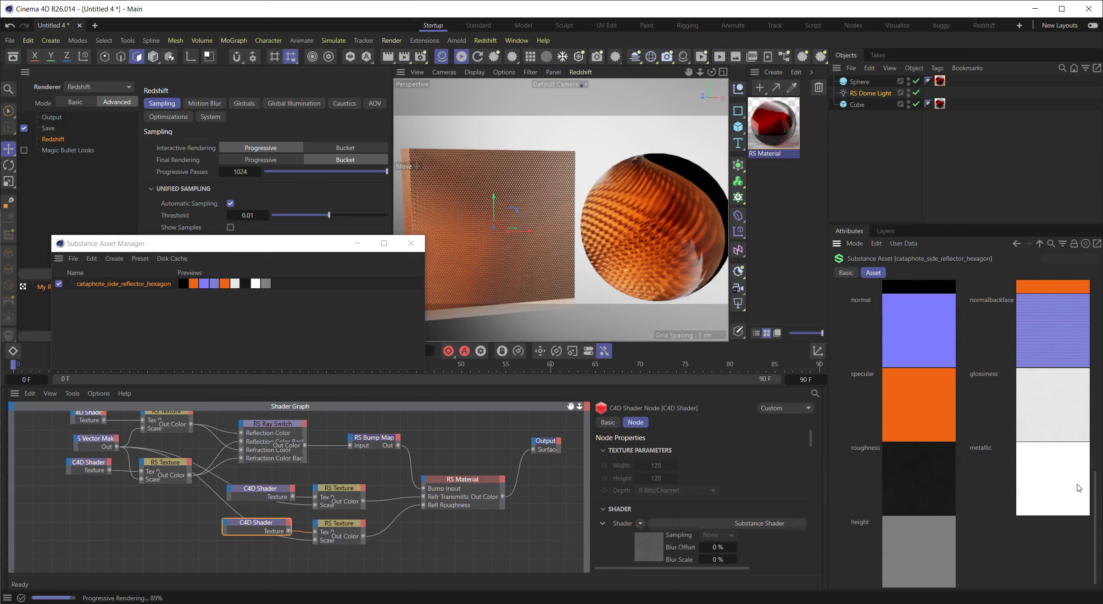
drag(1096, 507, 1066, 354)
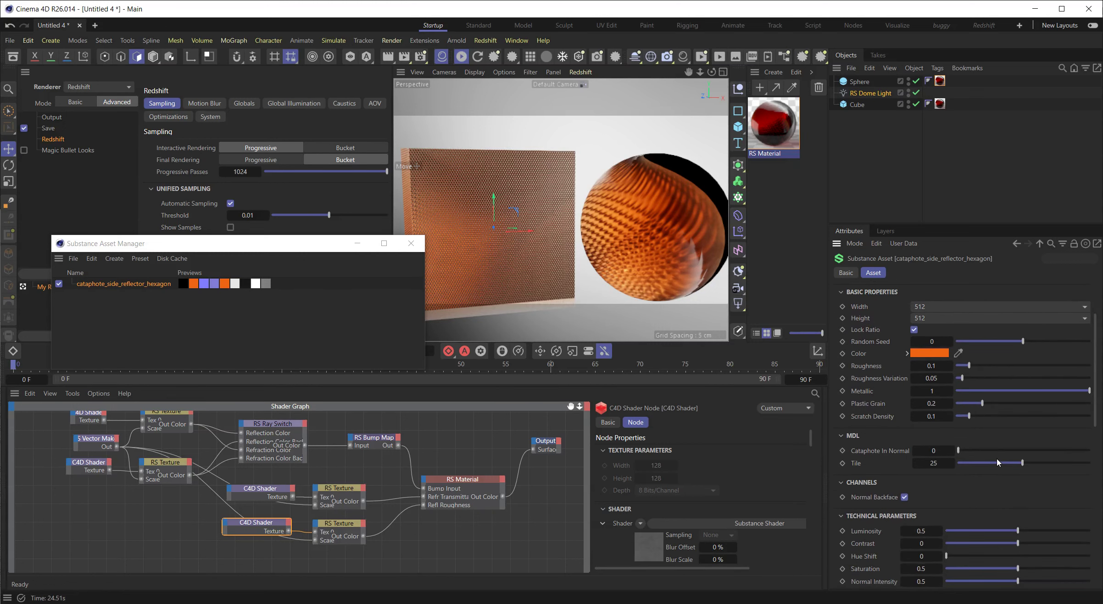
scroll(1089, 444, down, 3)
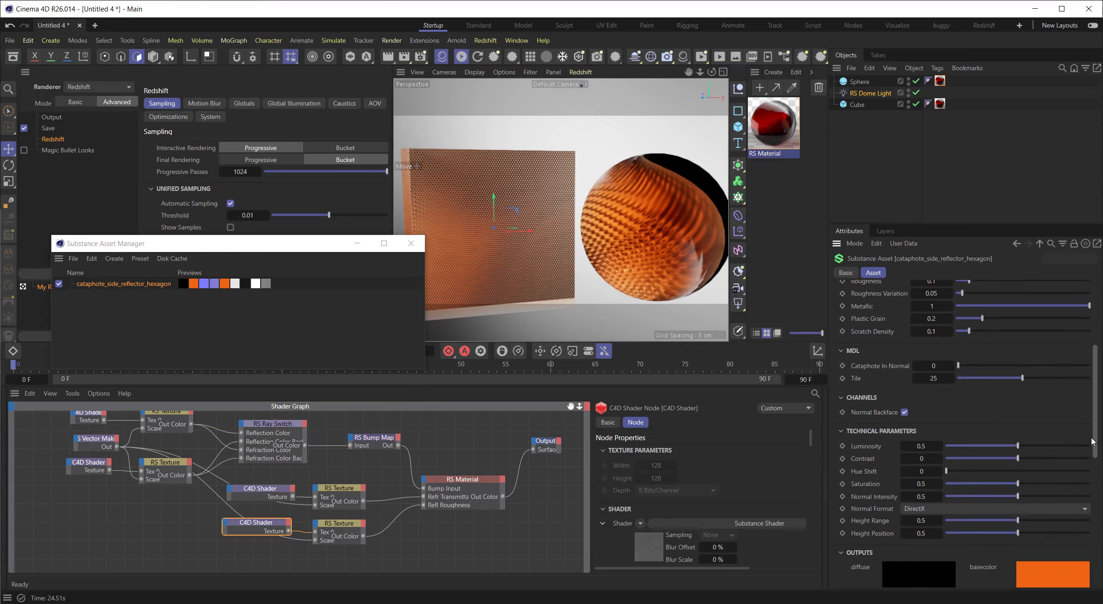
- Move the Output node down in the shader graph to line up with the RS Material node
click(543, 447)
drag(545, 447, 551, 489)
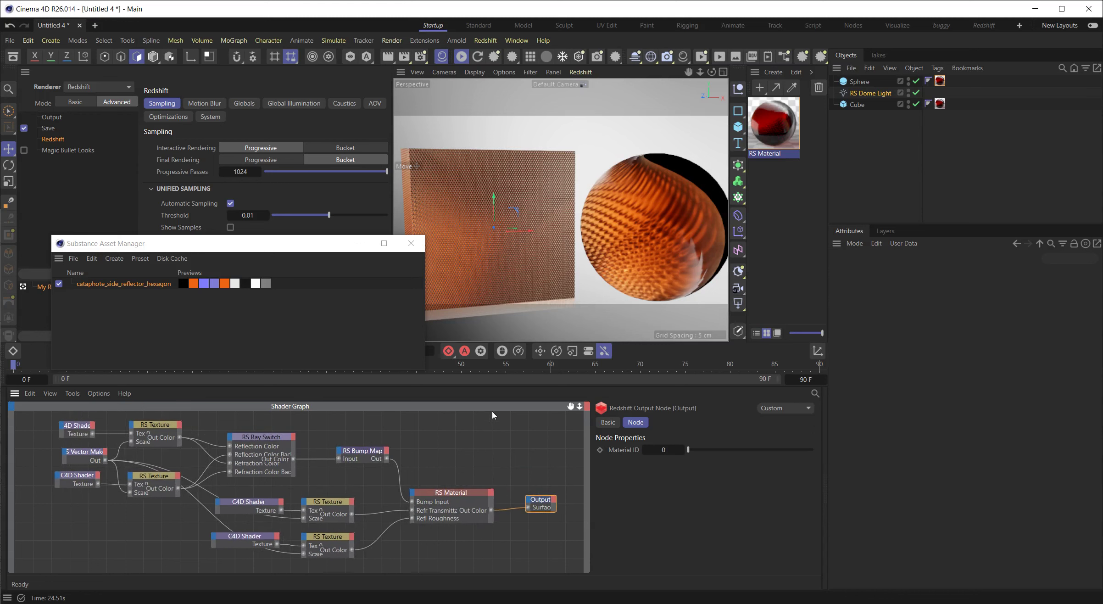